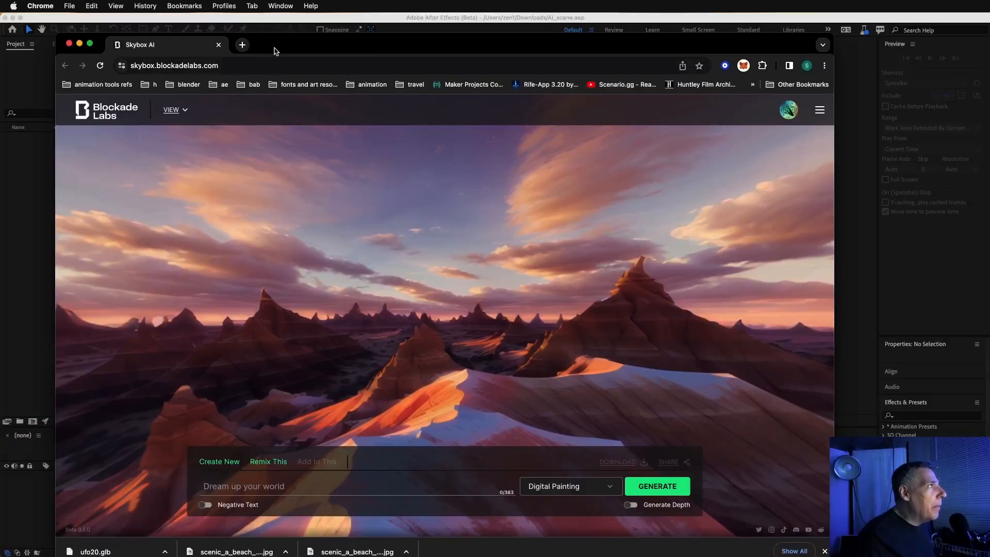
- Describe a new skybox as "Hawaiian Jungle" and enable negative text reading "people, buildings, streets,"
left_click_drag(306, 45, 283, 32)
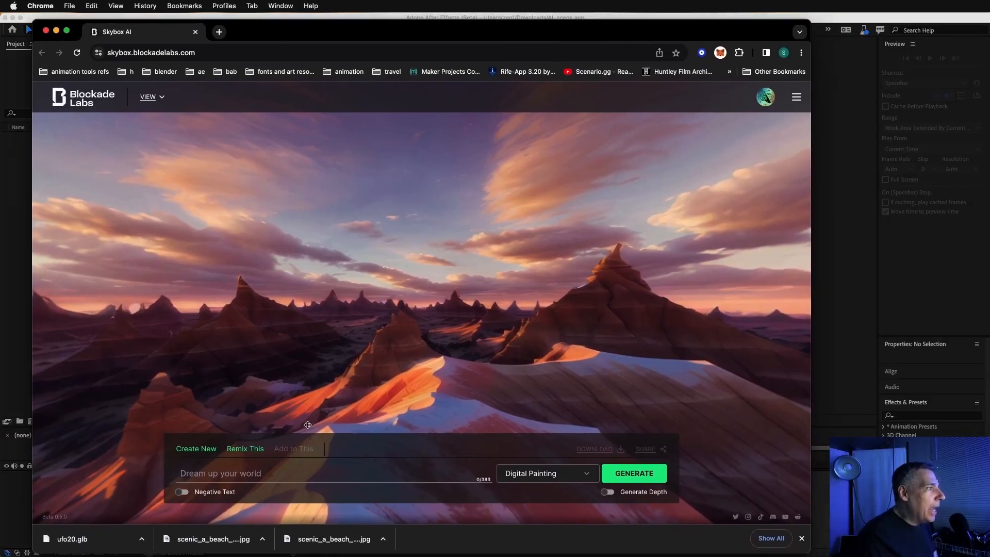
left_click(286, 471)
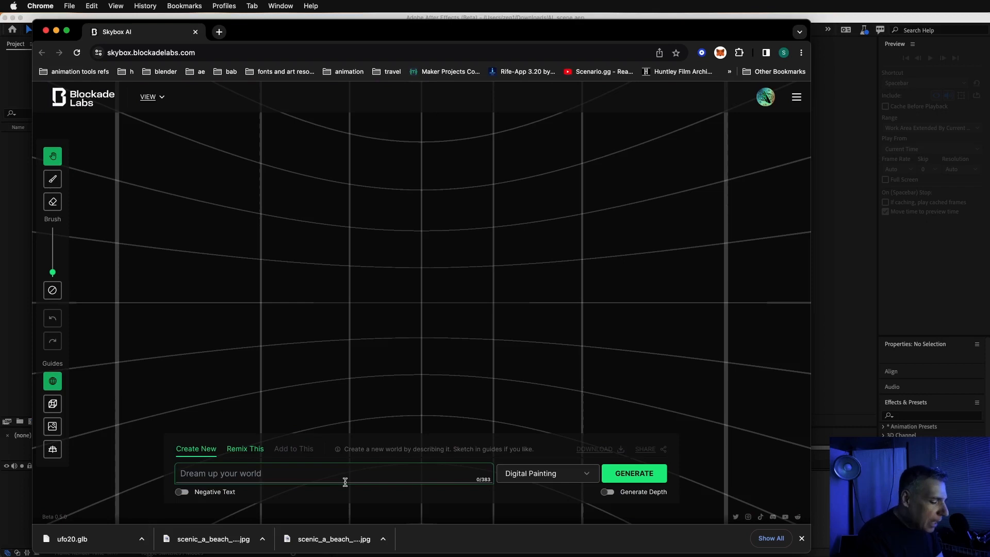
type("Hawaiian Jungle")
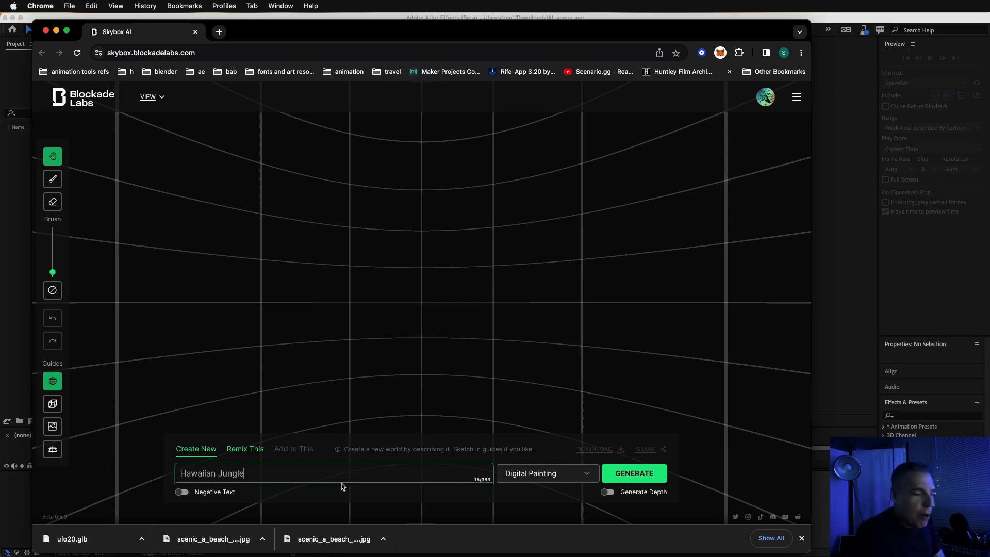
left_click(183, 492)
left_click(242, 480)
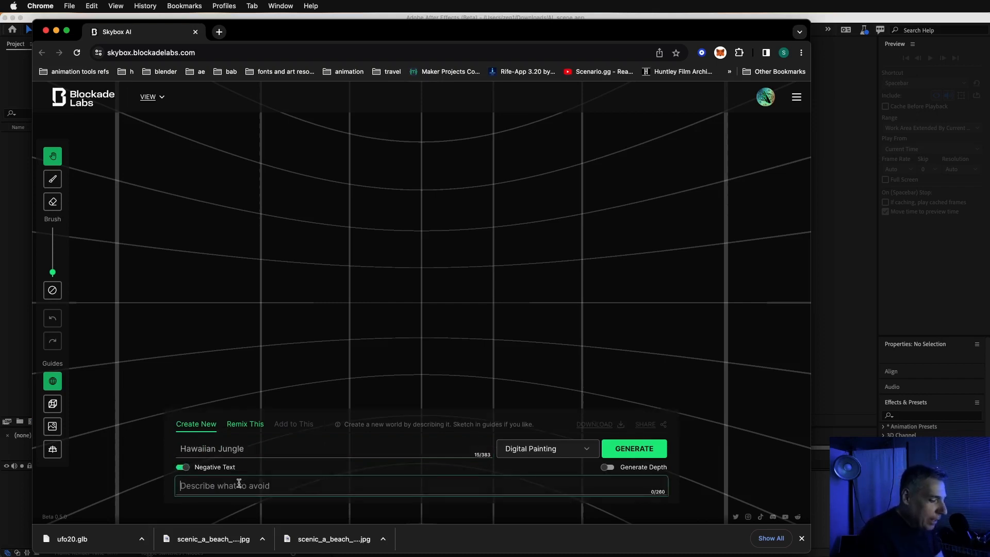
type("people")
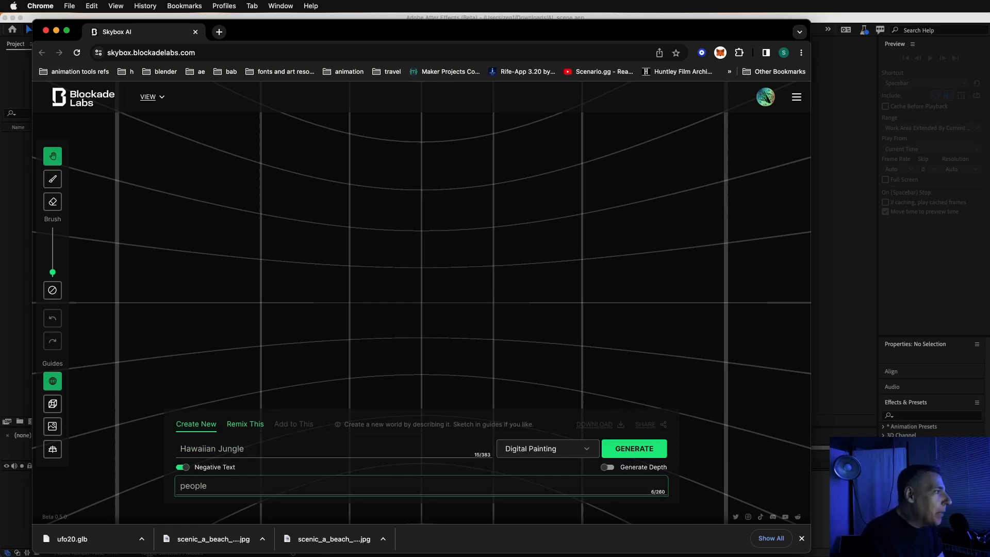
type(", buildings, streets,")
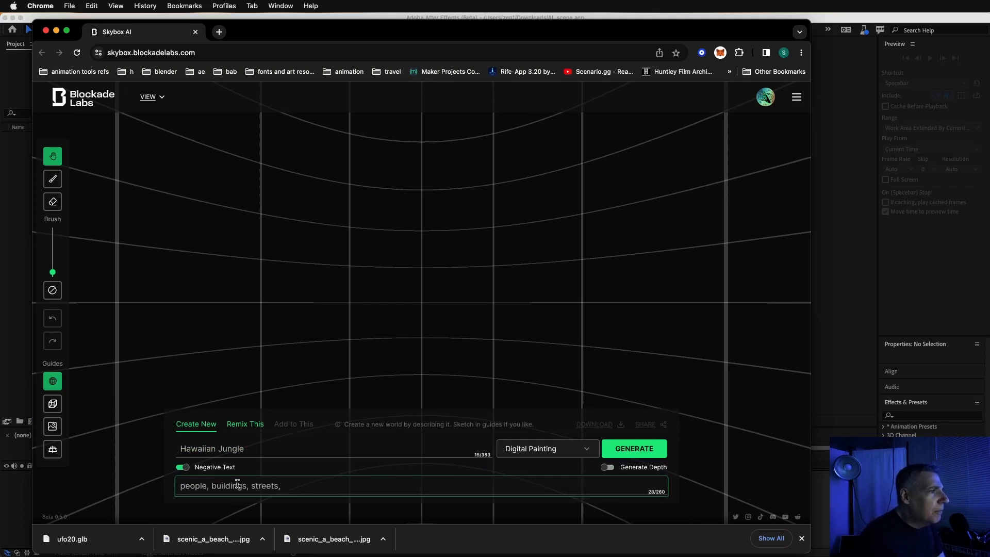
- Generate the jungle skybox in the Scenic style
left_click(531, 449)
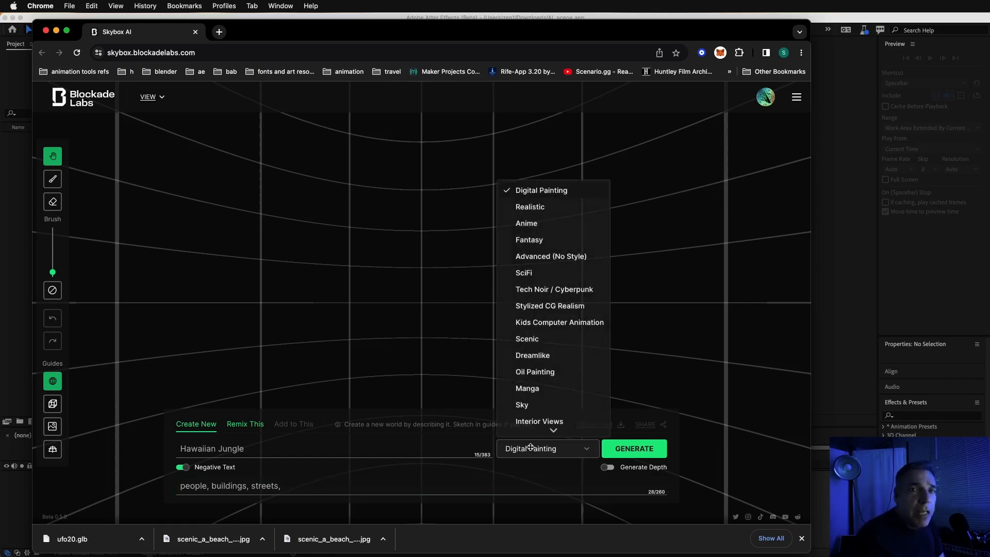
left_click(527, 339)
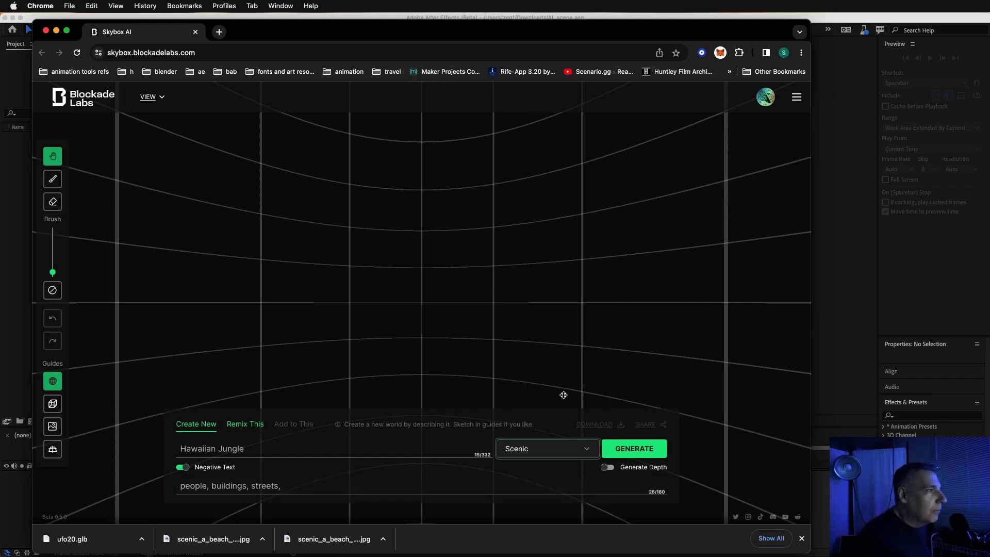
left_click(638, 451)
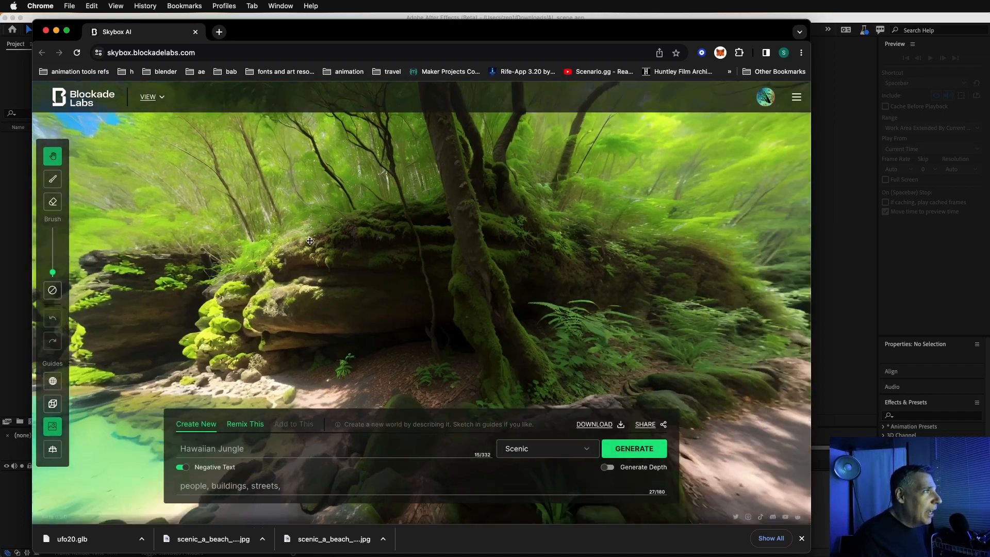
- Turn on depth generation and remix the generated jungle skybox with the same prompt and Scenic style
left_click_drag(310, 241, 223, 221)
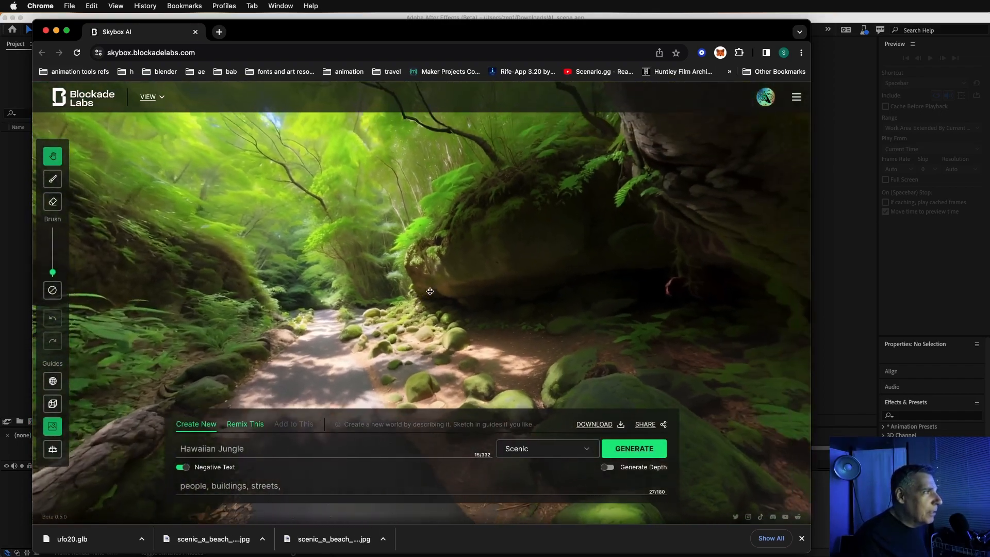
left_click_drag(355, 320, 332, 368)
left_click_drag(585, 330, 335, 261)
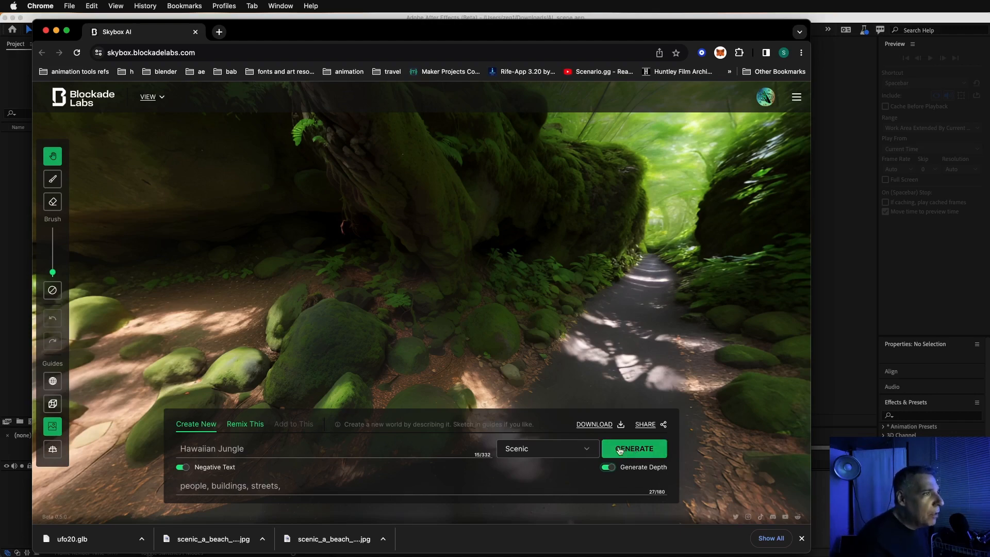
left_click(254, 426)
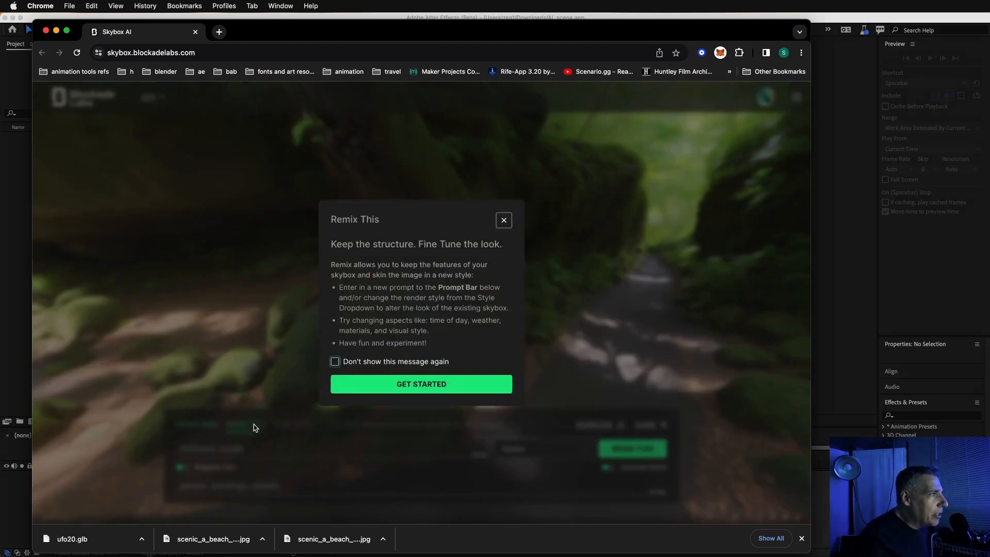
left_click(428, 390)
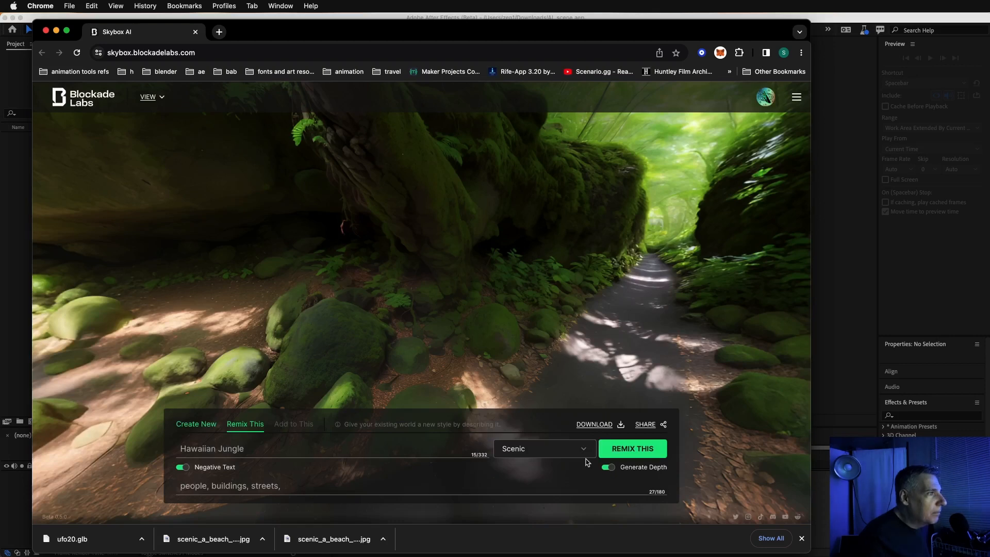
left_click(631, 450)
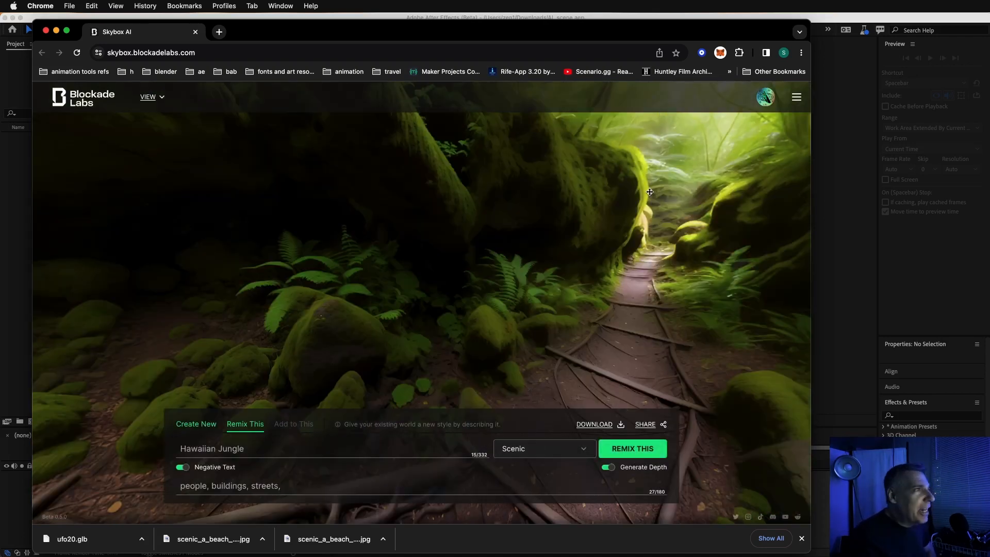
- Look around the remixed jungle skybox and download its image and depth map
left_click_drag(650, 192, 508, 200)
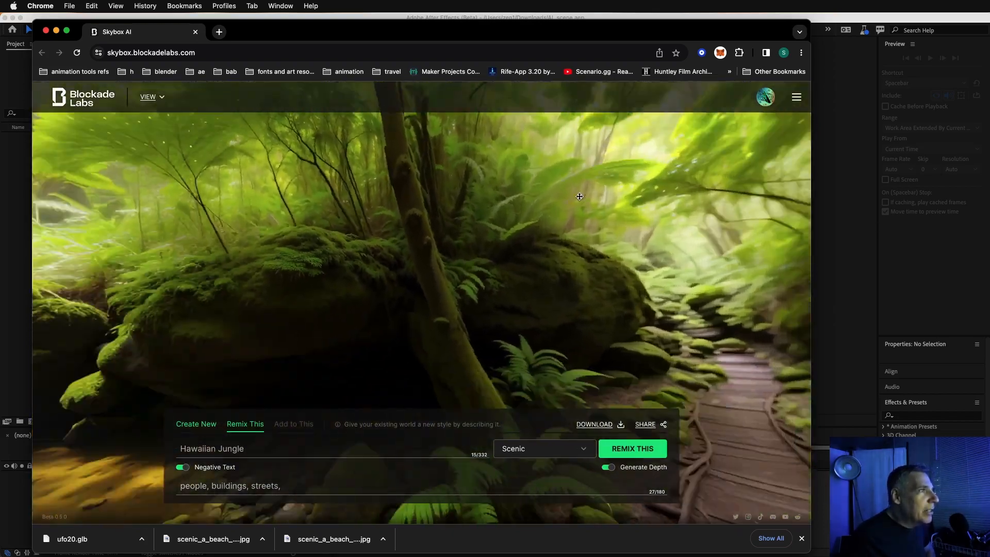
left_click_drag(579, 196, 532, 329)
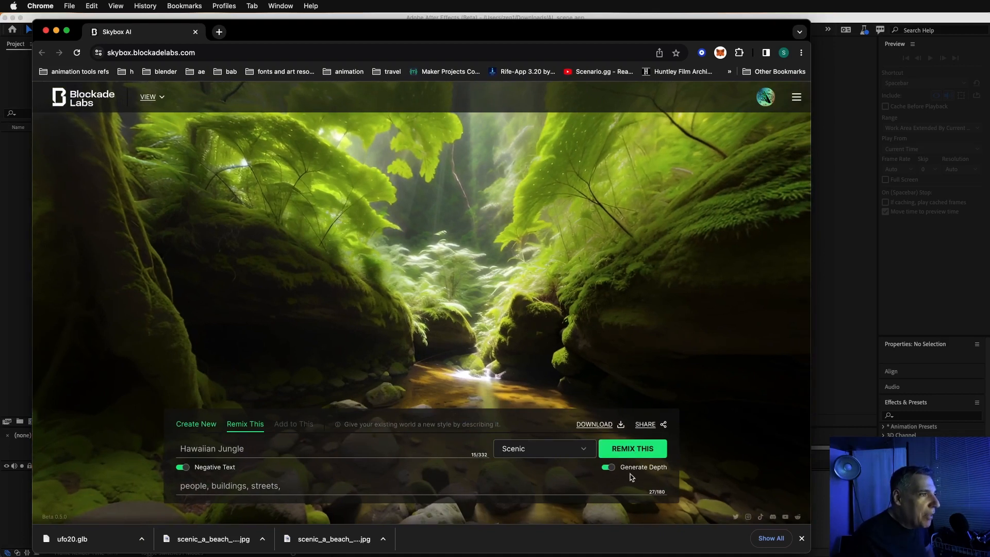
left_click(600, 428)
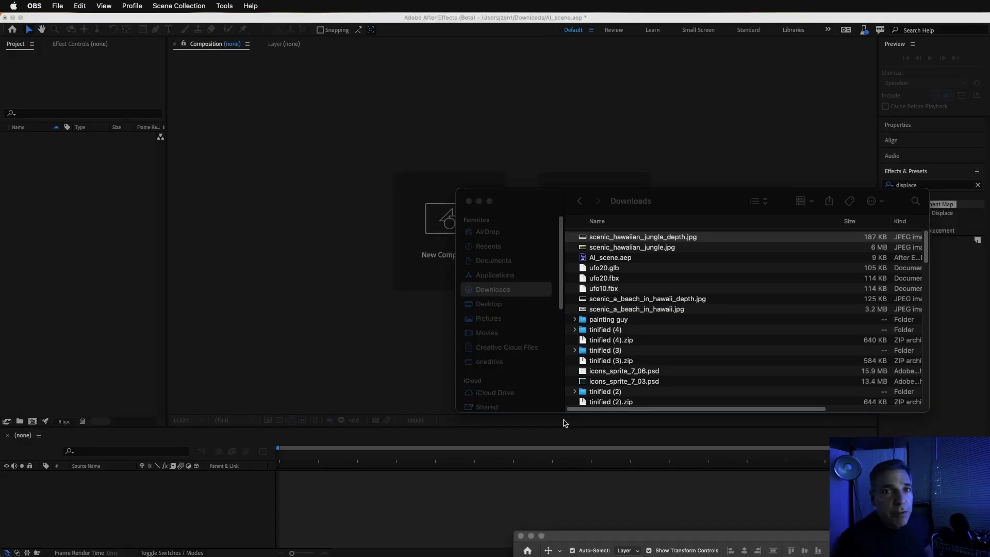
- Open scenic_hawaiian_jungle_depth.jpg and scenic_hawaiian_jungle.jpg from the Downloads folder in Adobe Photoshop 2023
left_click(628, 241)
left_click(629, 248, "shift")
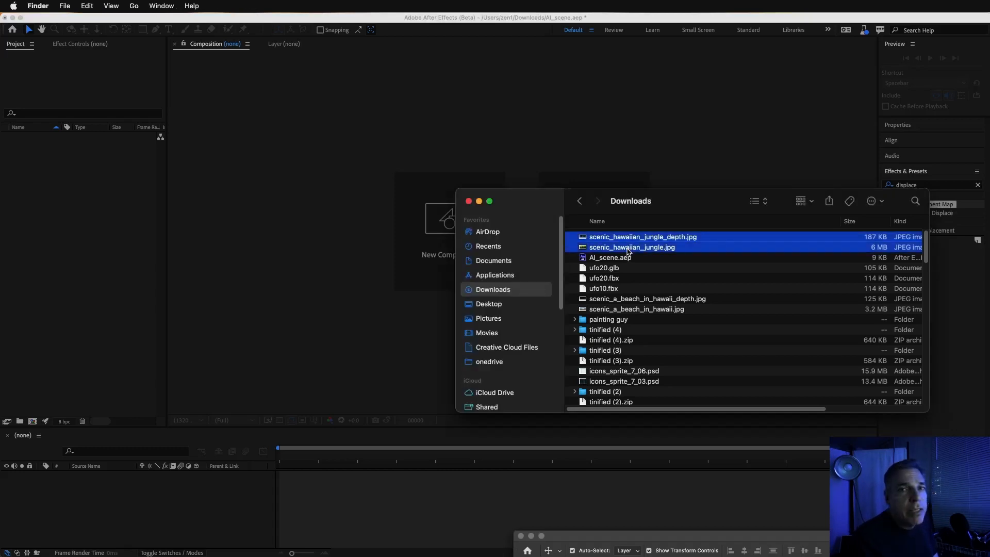
right_click(629, 248)
mouse_move(665, 278)
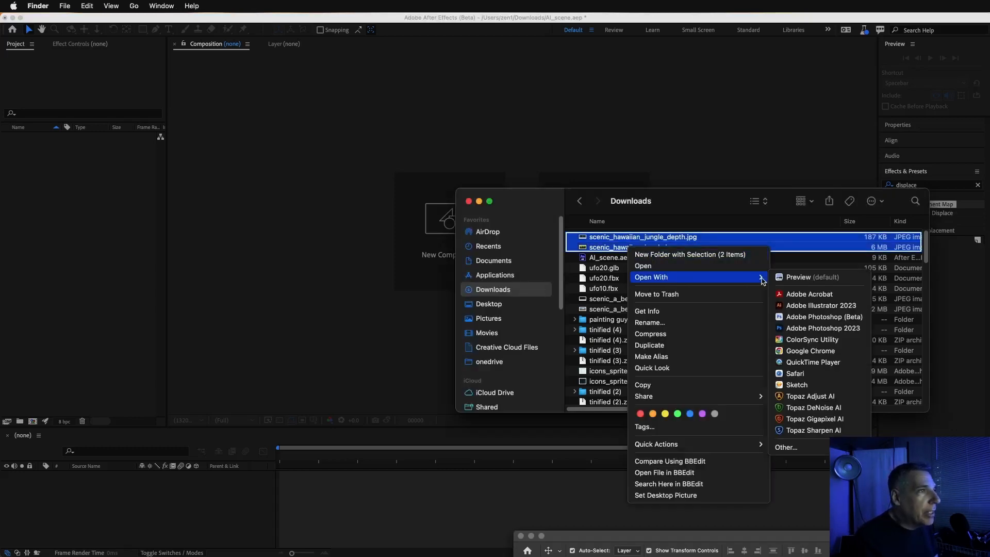
left_click(804, 328)
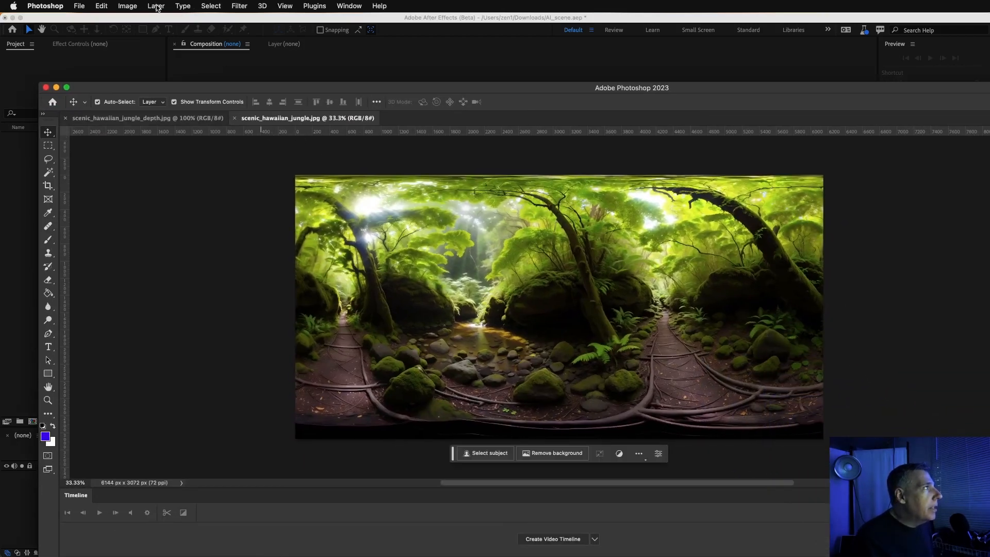
- Check the pixel dimensions of scenic_hawaiian_jungle.jpg without resizing it
left_click(130, 8)
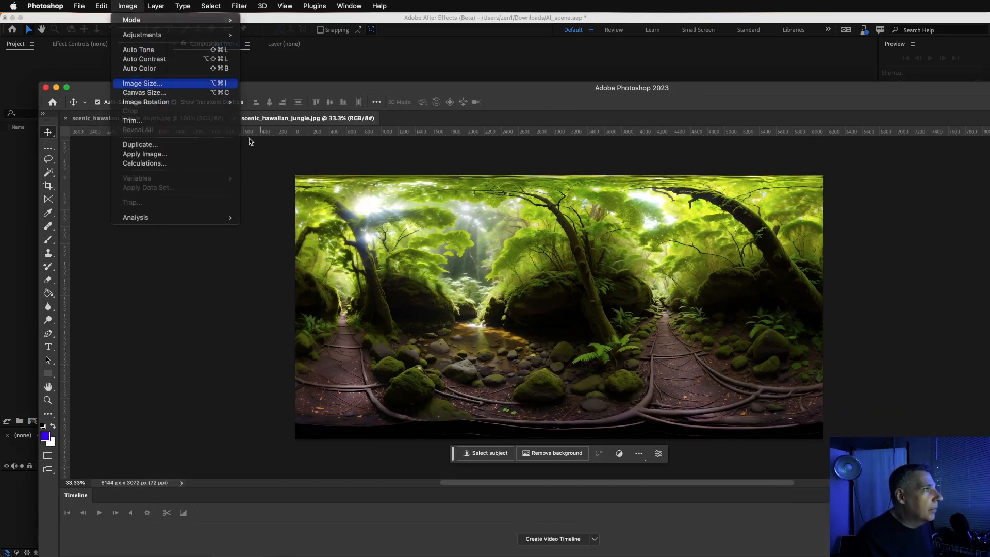
left_click(139, 81)
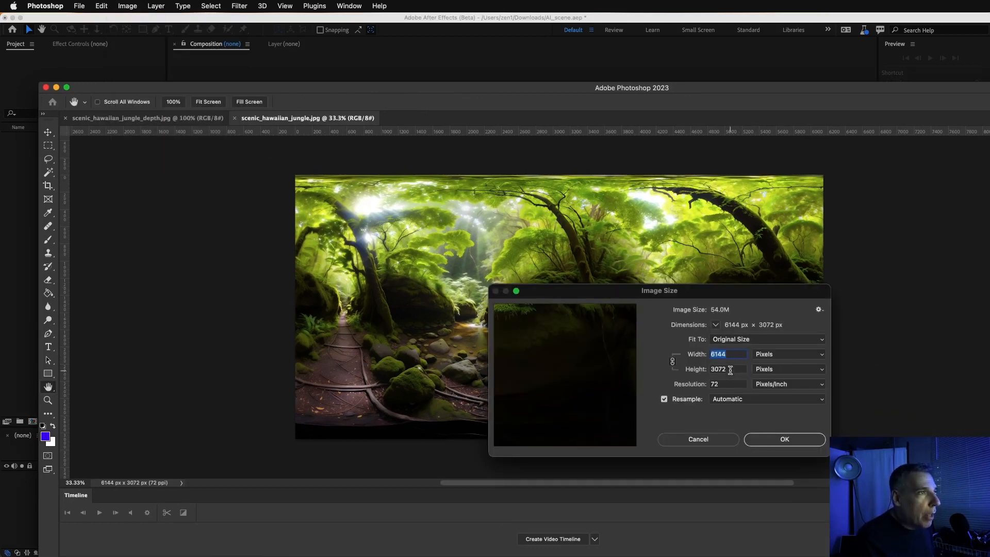
left_click(699, 442)
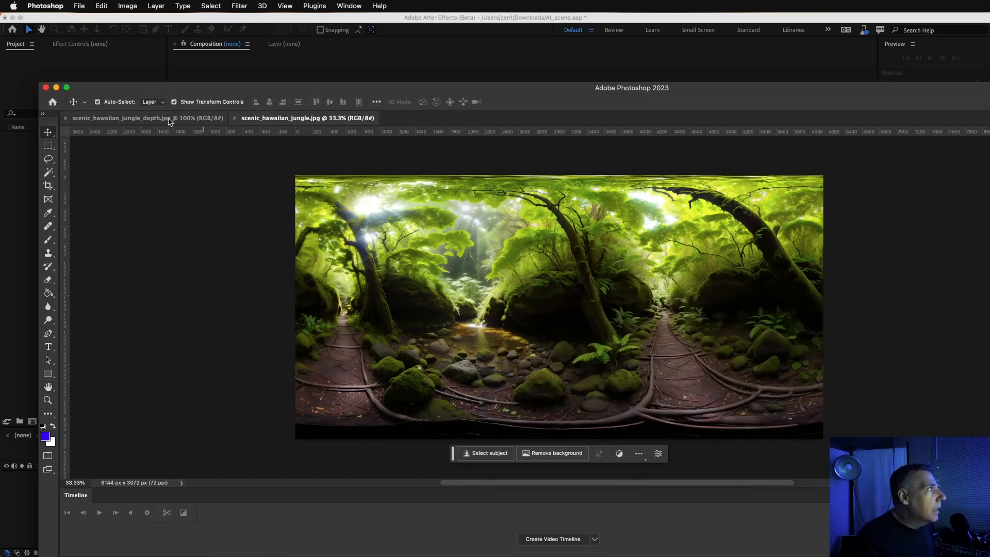
- Resize scenic_hawaiian_jungle_depth.jpg to a width of 6144 pixels and a height of 3072 pixels
left_click(170, 118)
left_click(128, 5)
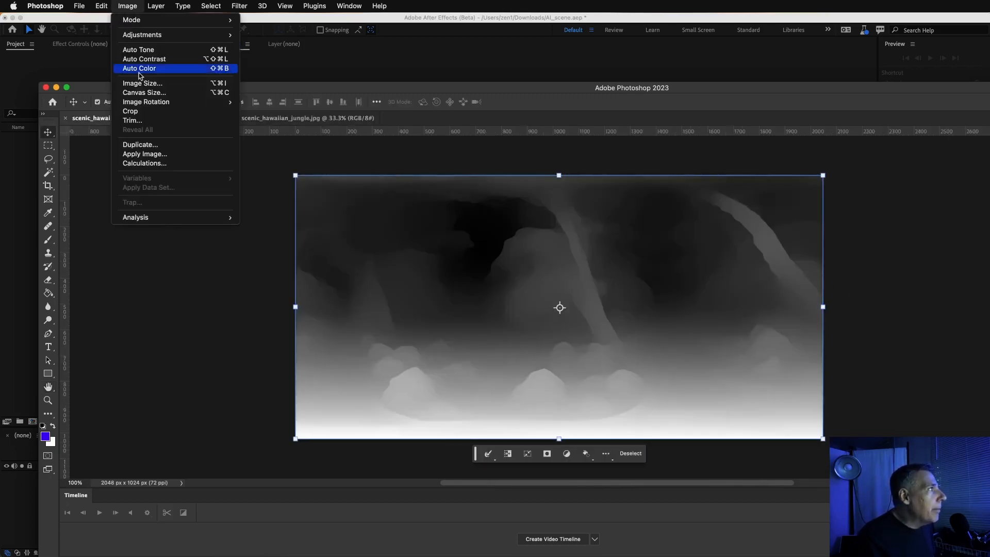
left_click(150, 83)
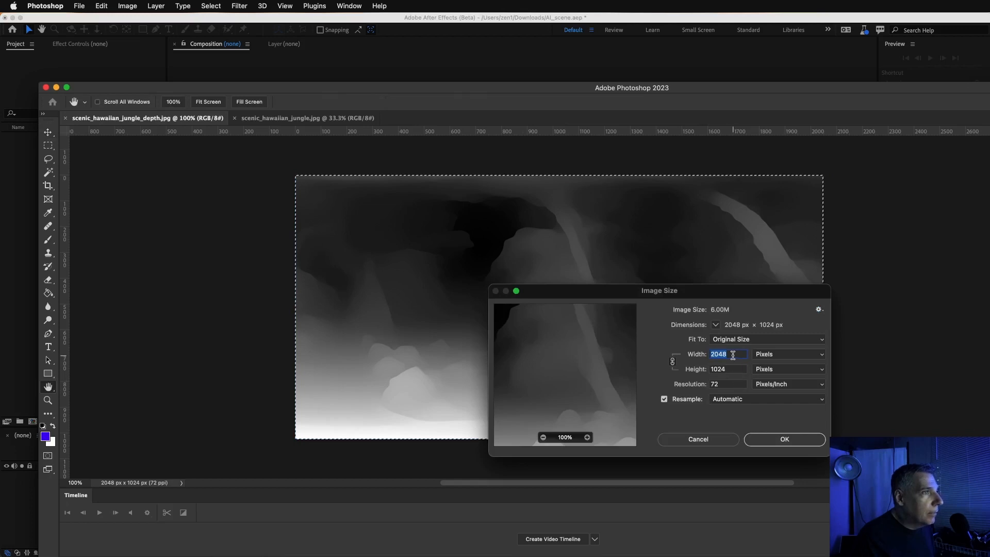
type("6")
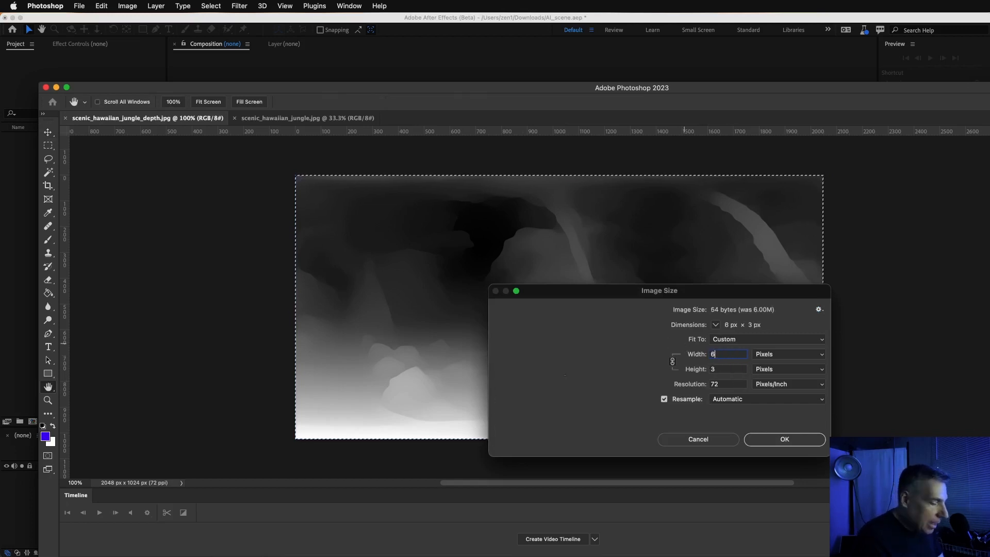
type("144")
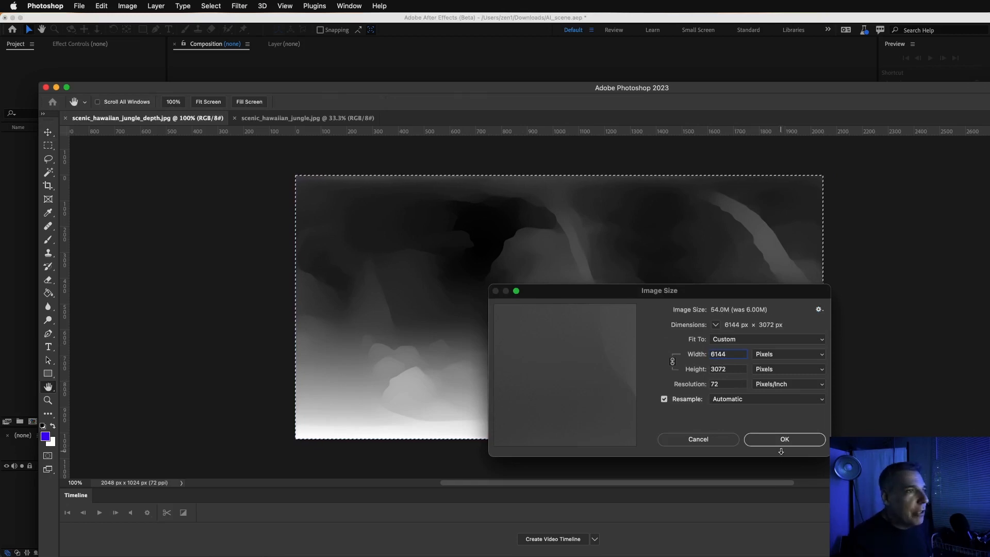
left_click(782, 444)
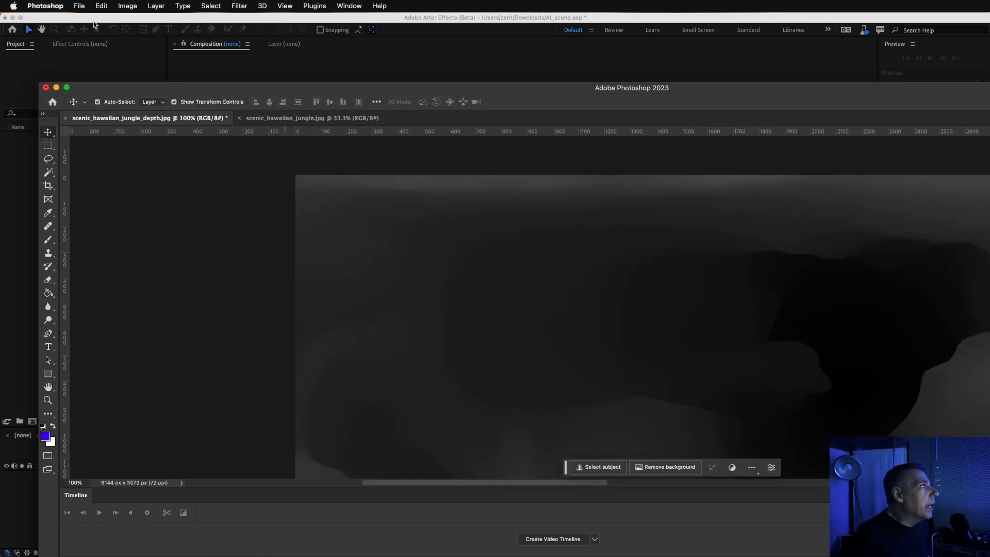
- Export the resized depth map with Save for Web as gray.jpg in the Downloads folder
left_click(79, 6)
mouse_move(113, 175)
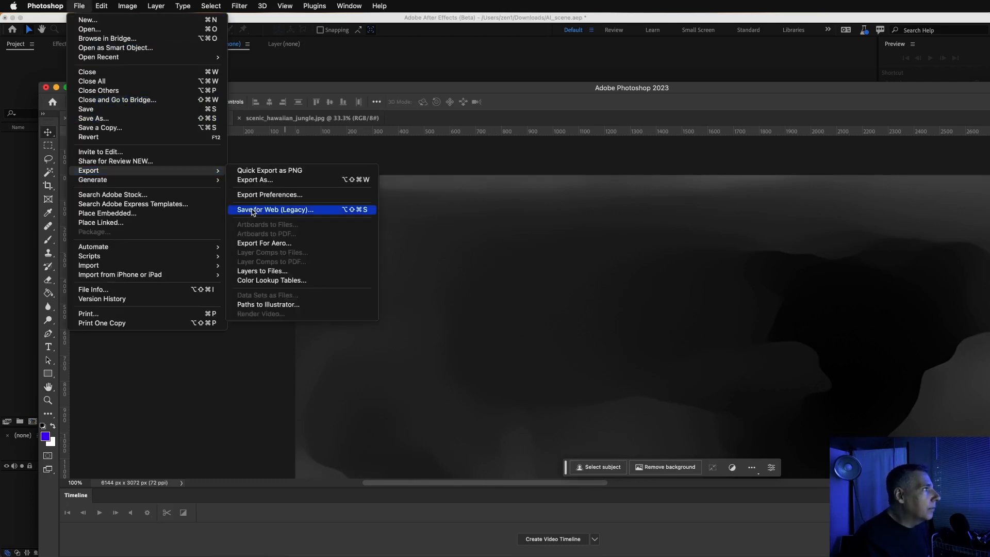
left_click(272, 210)
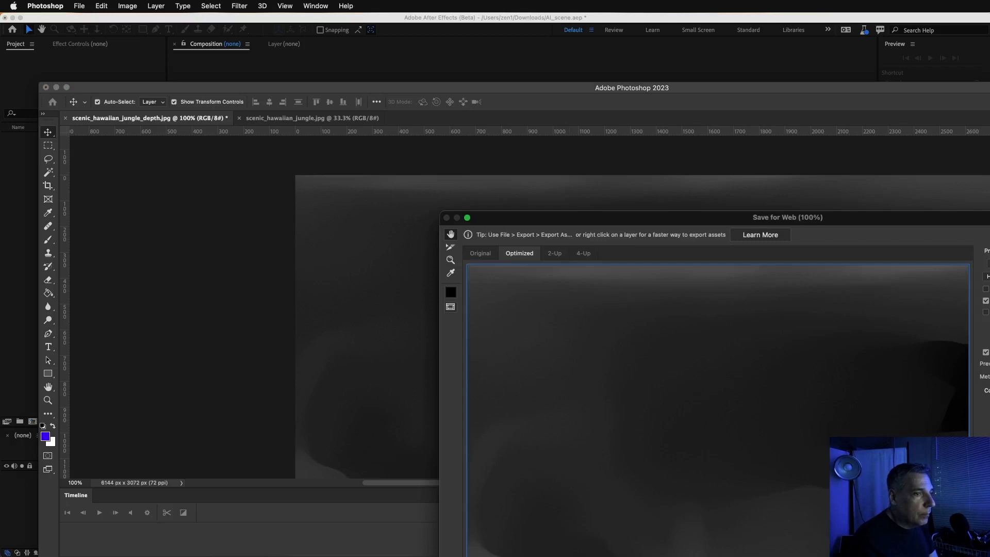
key("Return")
type("gray")
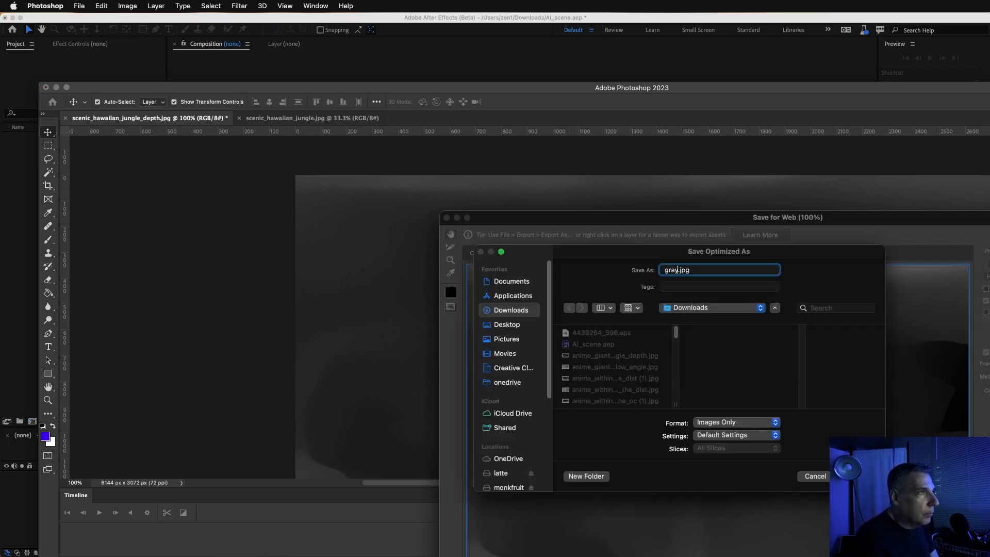
key("Return")
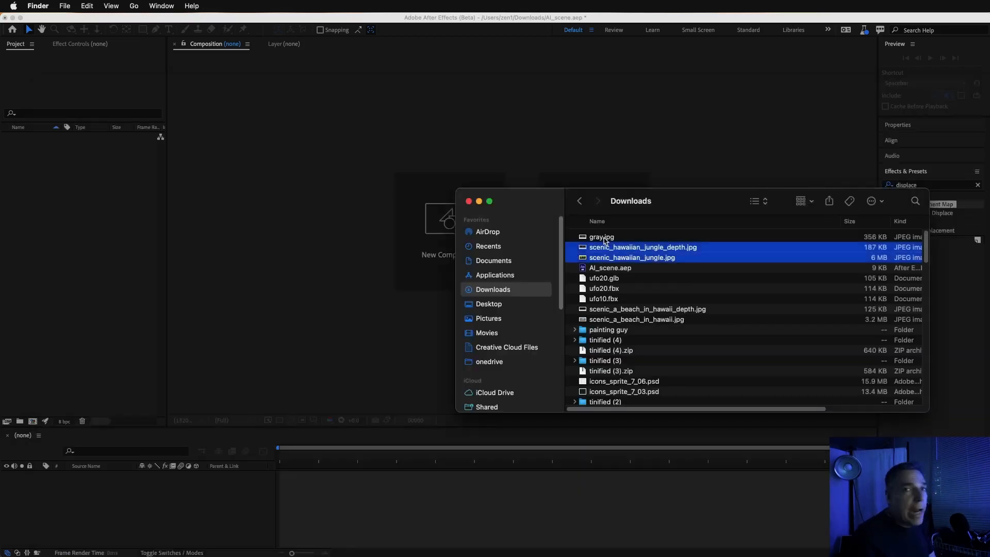
- Import gray.jpg and scenic_hawaiian_jungle.jpg from Downloads into the After Effects project
left_click(605, 239)
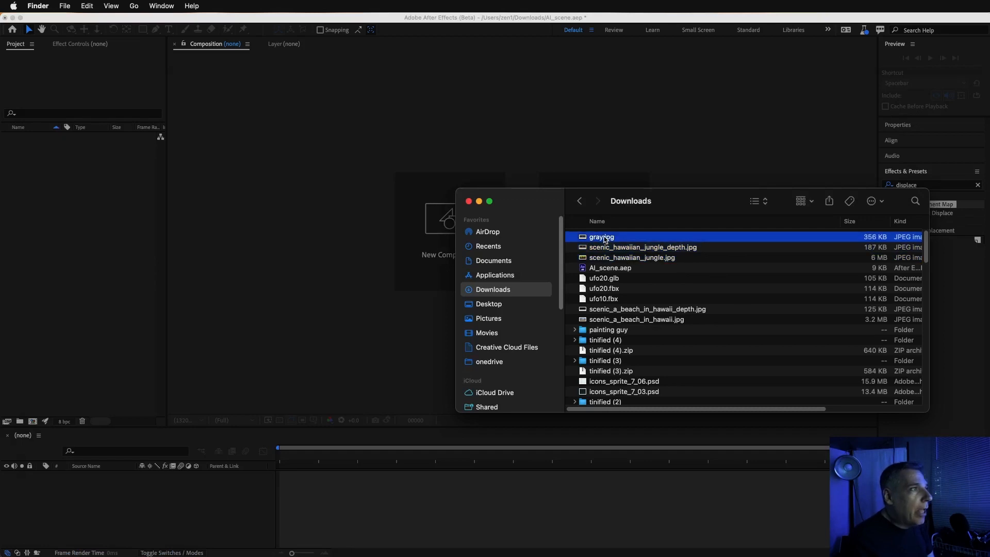
left_click(624, 258, "super")
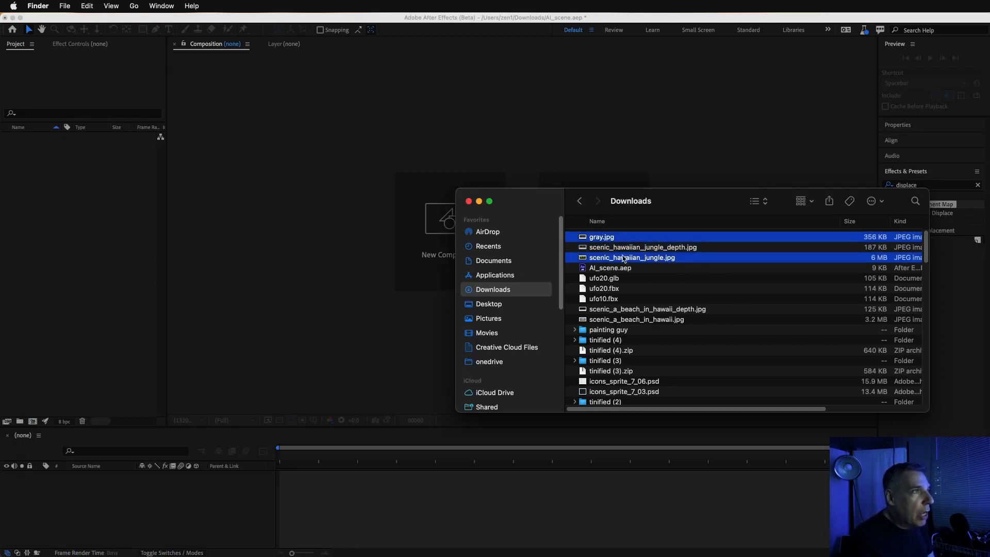
left_click_drag(617, 260, 113, 298)
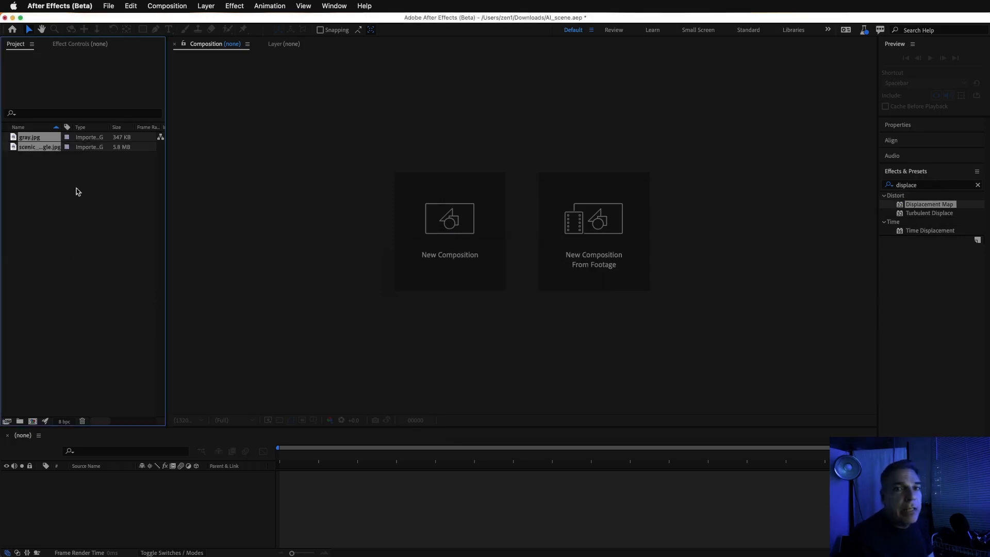
- Create a single composition from gray.jpg and scenic_hawaiian_jungle.jpg, using the dimensions of scenic_hawaiian_jungle.jpg
left_click(50, 161)
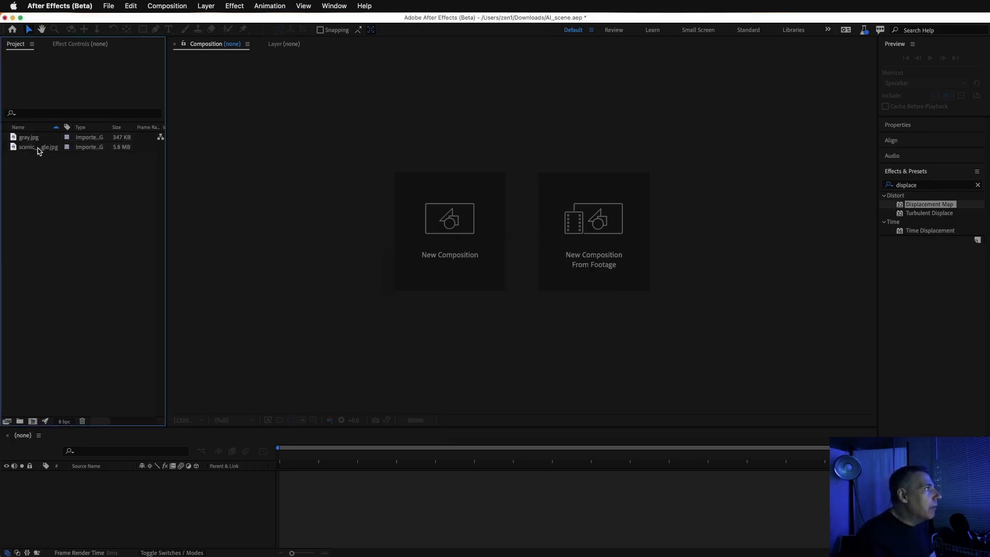
left_click(37, 149)
left_click(28, 138, "shift")
left_click_drag(28, 137, 83, 504)
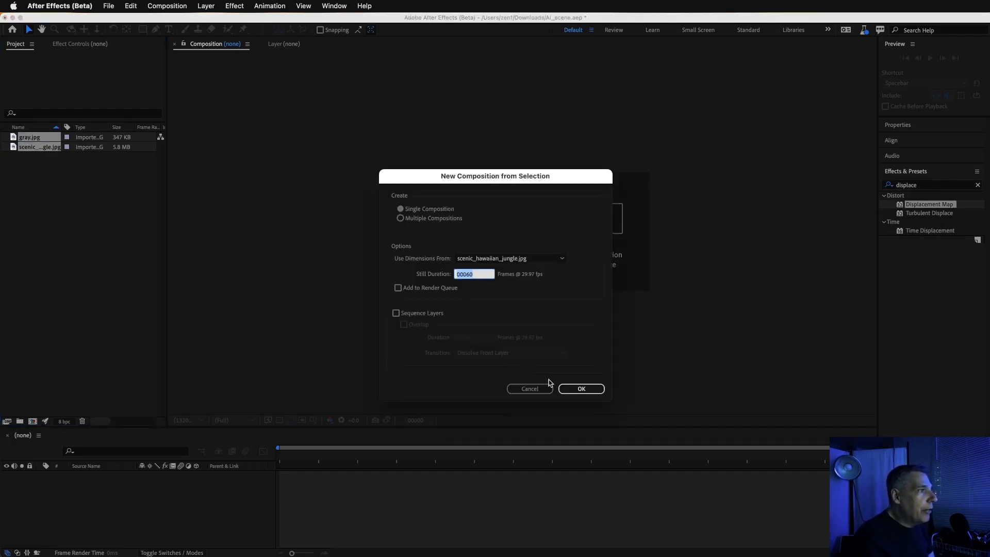
left_click(577, 389)
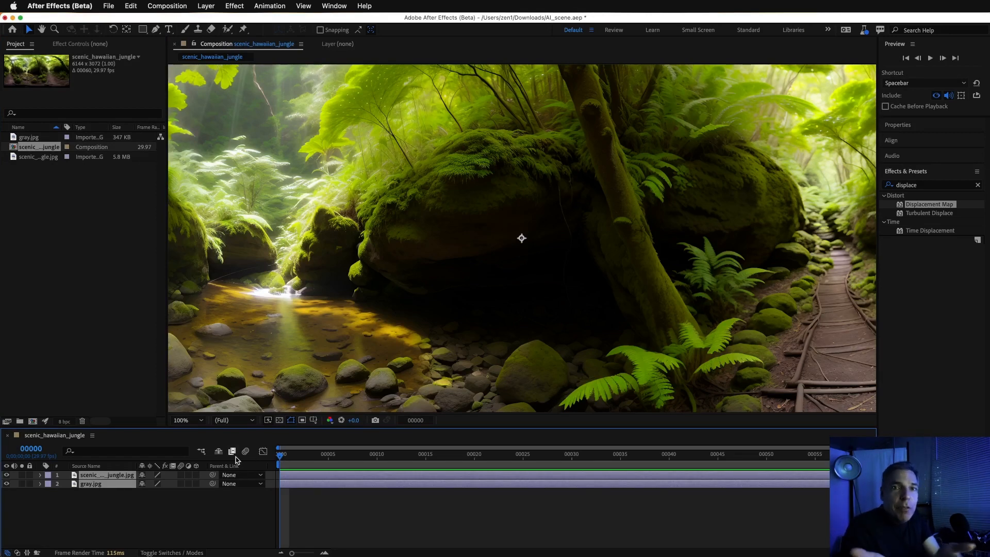
- Move the scenic_hawaiian_jungle.jpg layer below gray.jpg and hide the gray.jpg layer
left_click(100, 493)
left_click(100, 484)
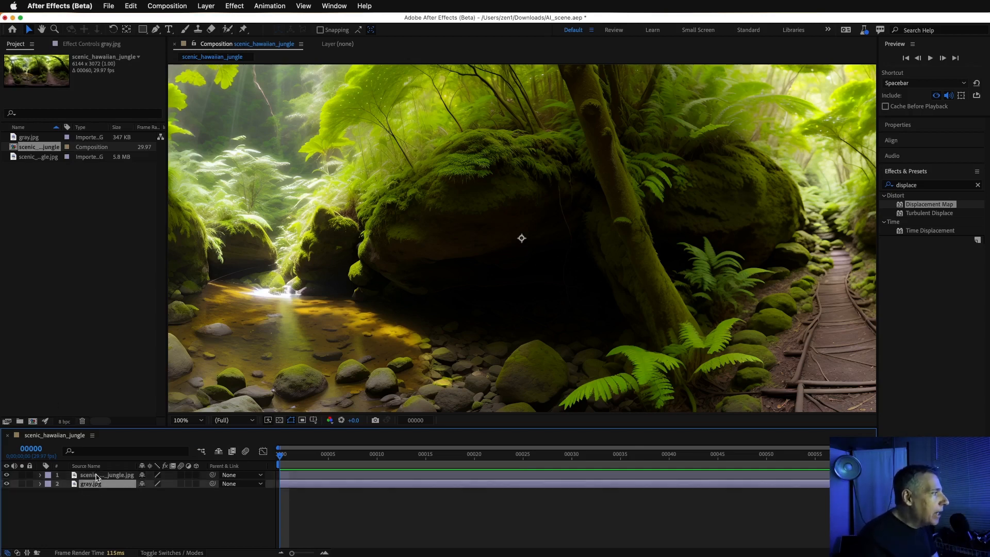
left_click_drag(91, 478, 89, 489)
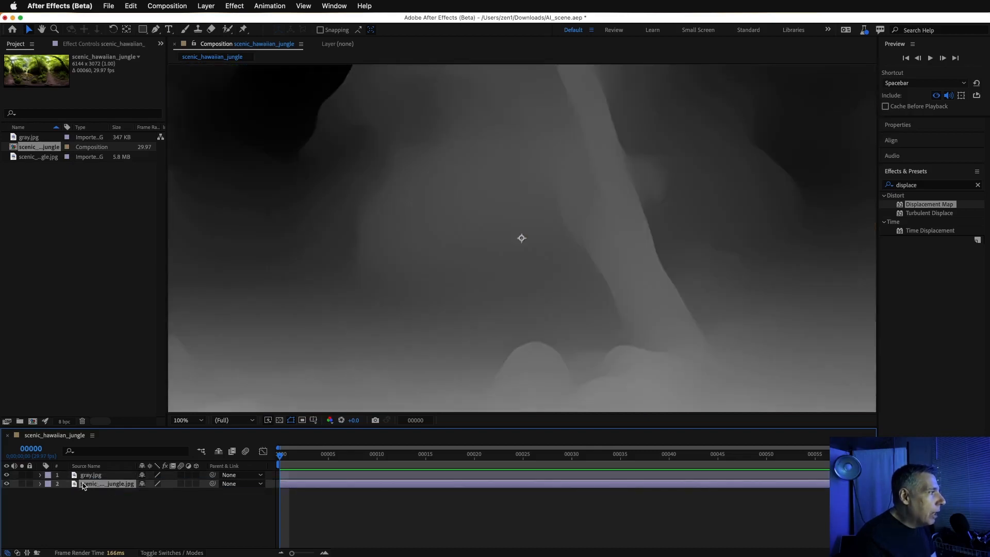
left_click(6, 476)
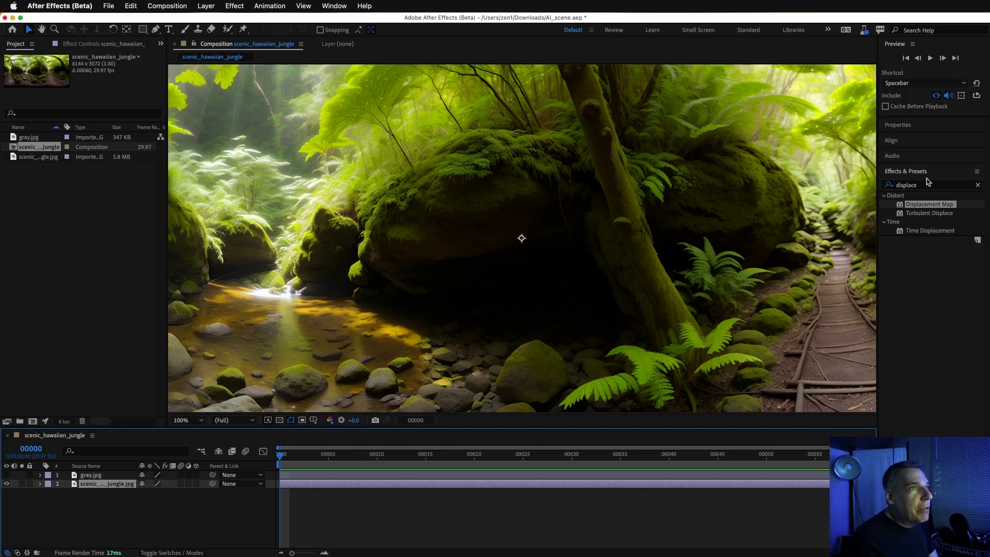
- Apply the Displacement Map effect to the scenic_hawaiian_jungle.jpg layer and choose gray.jpg as its displacement map layer
left_click(908, 186)
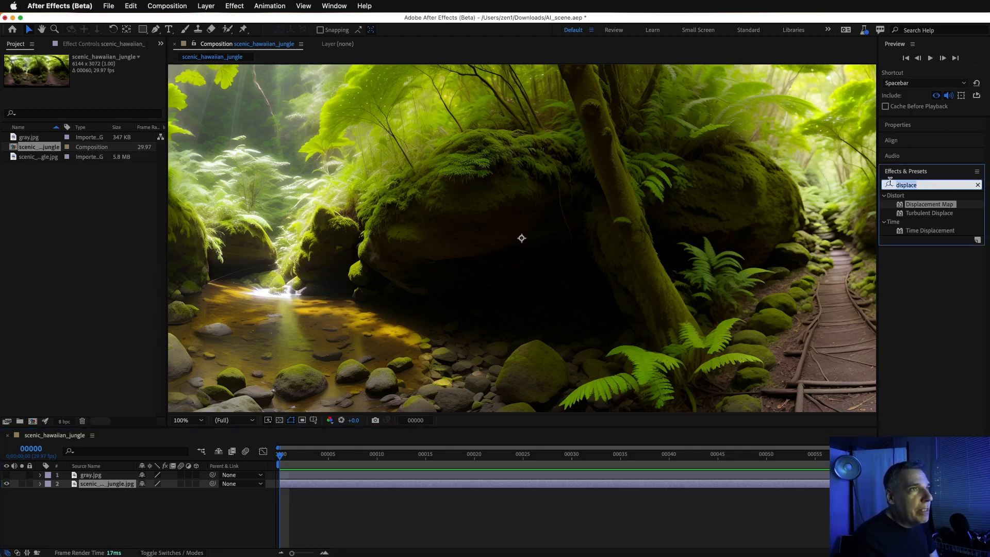
left_click_drag(902, 206, 344, 484)
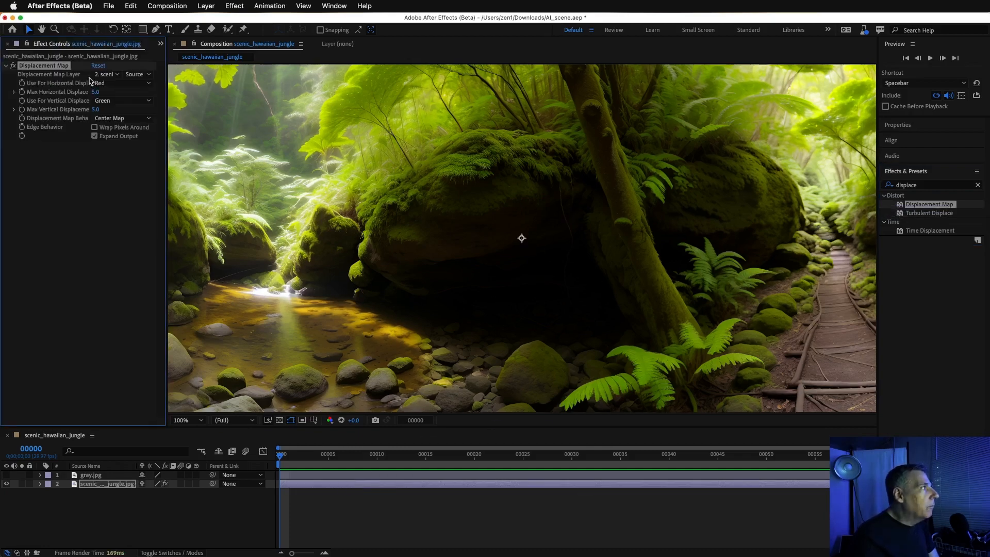
left_click(109, 77)
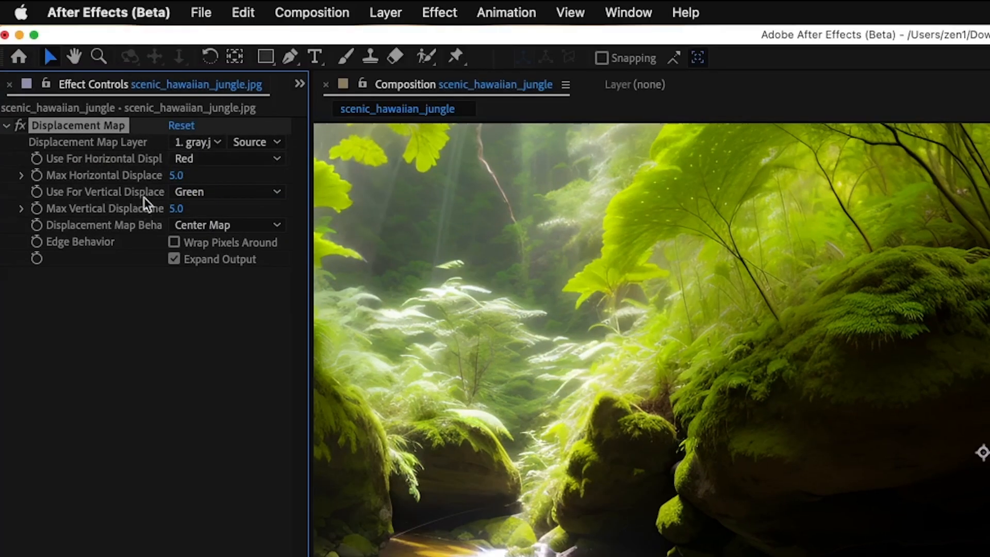
- Set both the horizontal and the vertical displacement of the Displacement Map effect to use Luminance
left_click(225, 160)
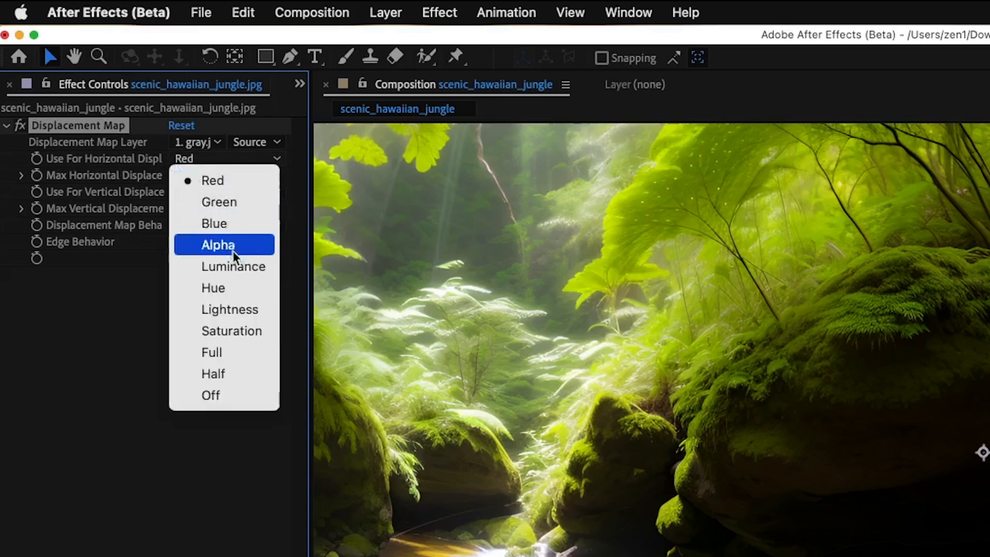
left_click(227, 266)
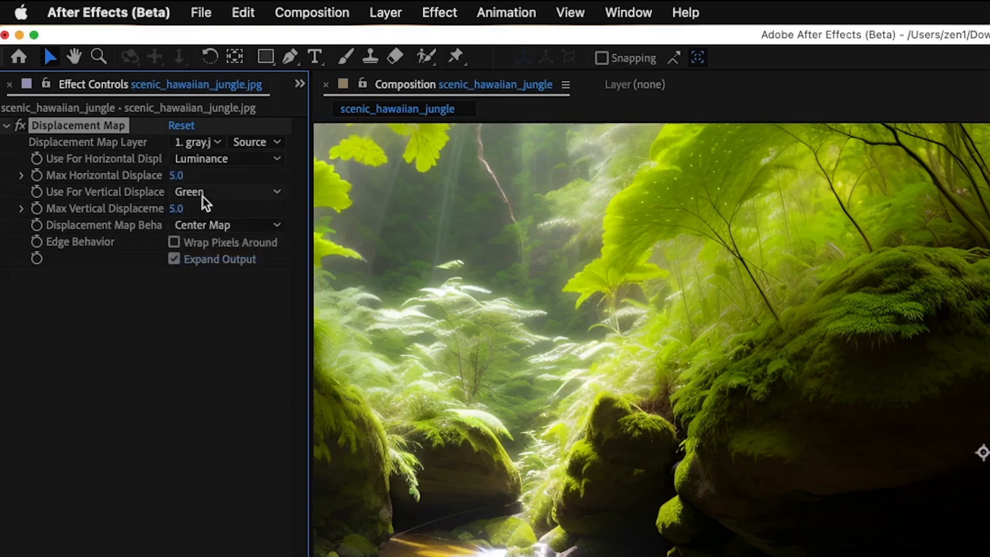
left_click(202, 196)
left_click(224, 304)
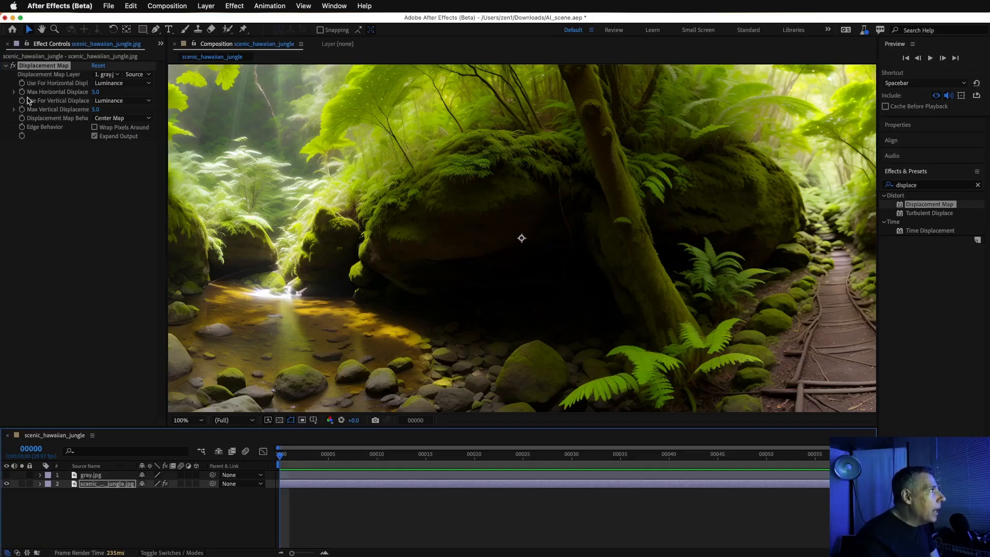
- Keyframe Max Horizontal and Max Vertical Displacement at frame 0, and set Max Vertical Displacement to 351 at frame 30
left_click(21, 92)
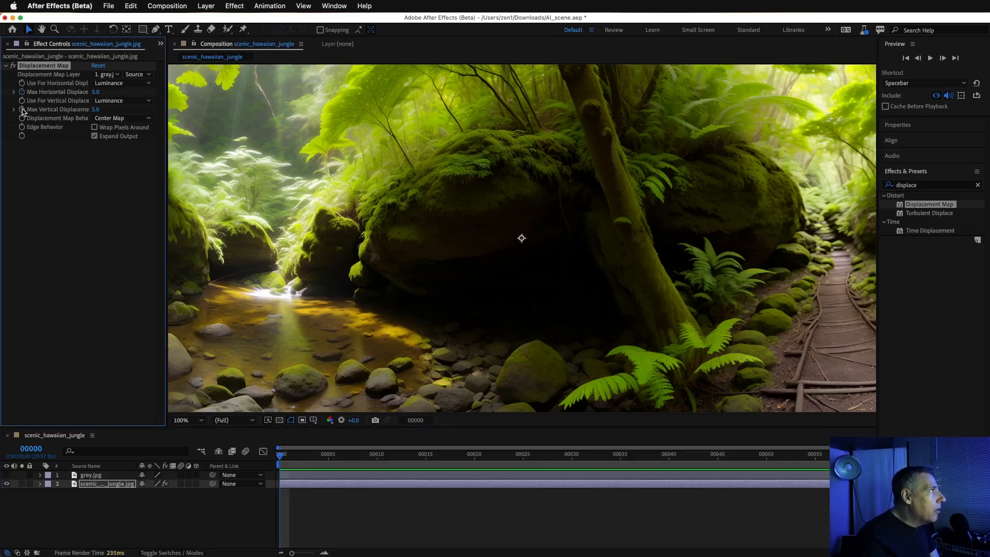
left_click(22, 109)
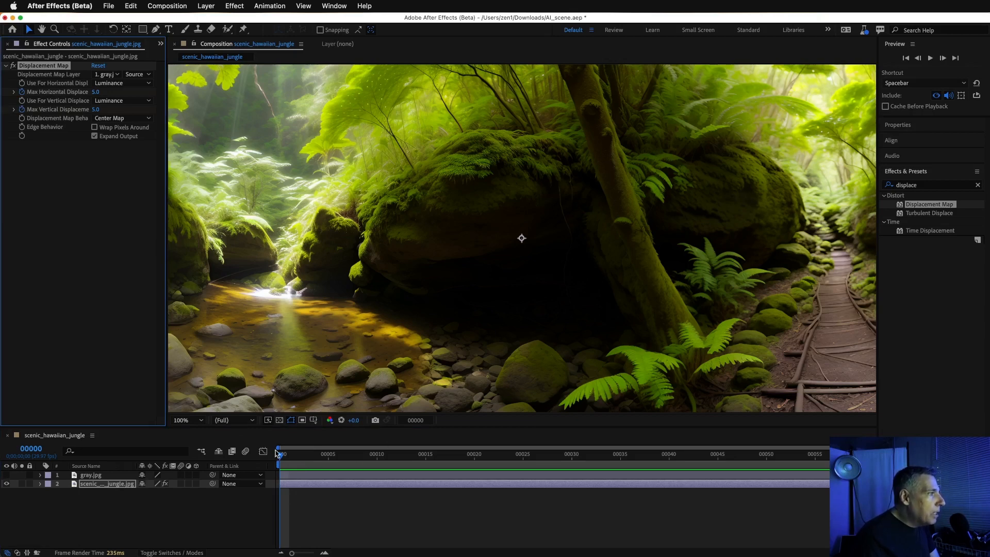
left_click_drag(281, 456, 576, 464)
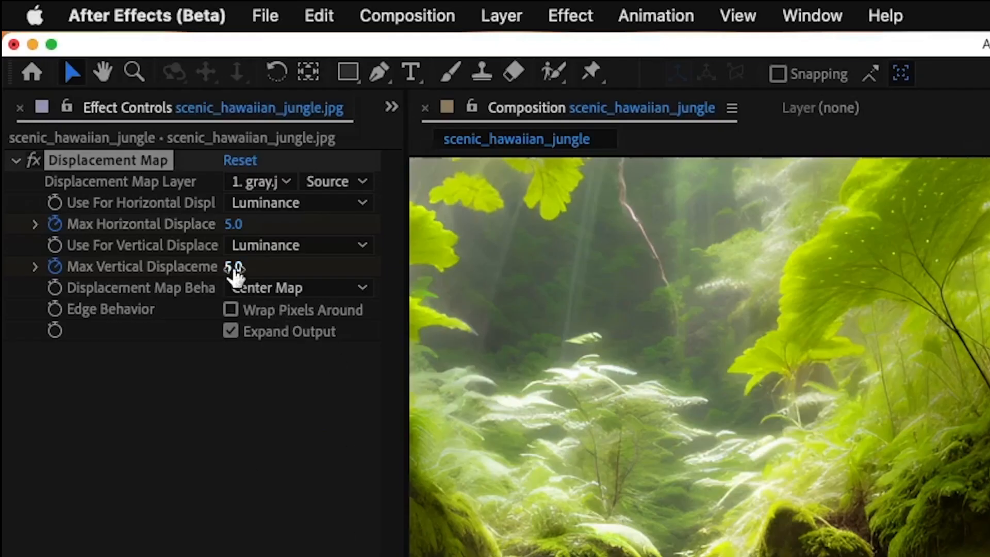
left_click_drag(233, 267, 518, 293)
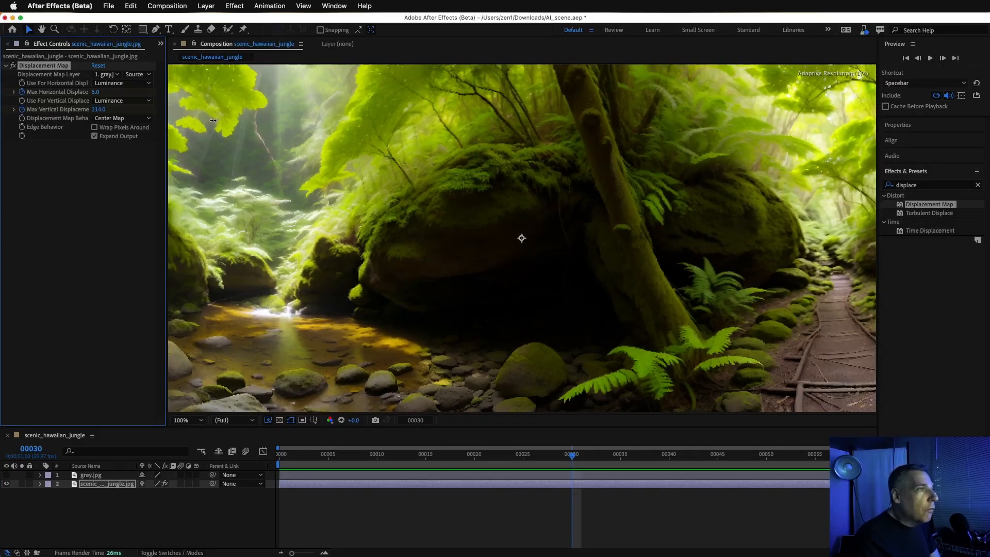
left_click_drag(213, 120, 297, 134)
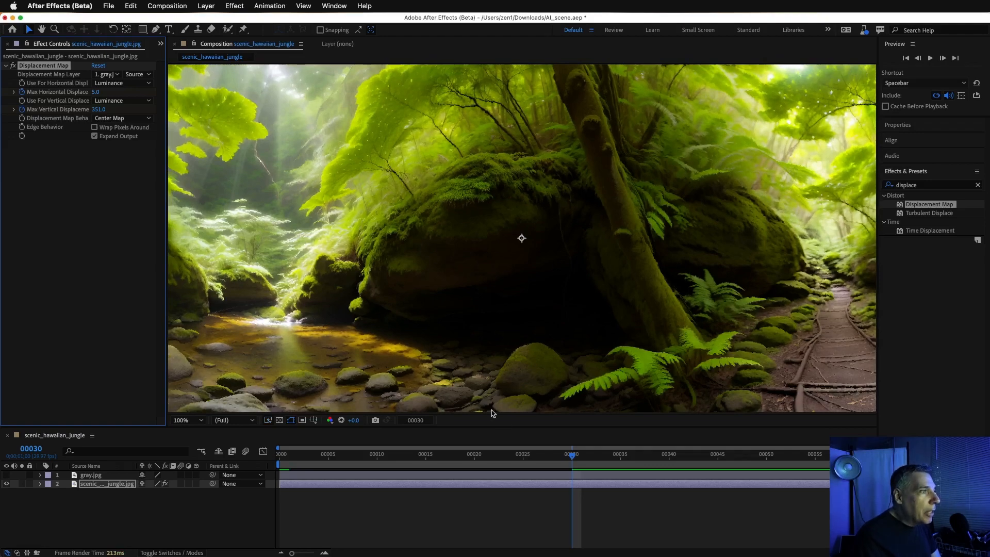
- Set Max Vertical Displacement to -141 at frame 0 and preview the displacement animation
left_click_drag(574, 459, 280, 455)
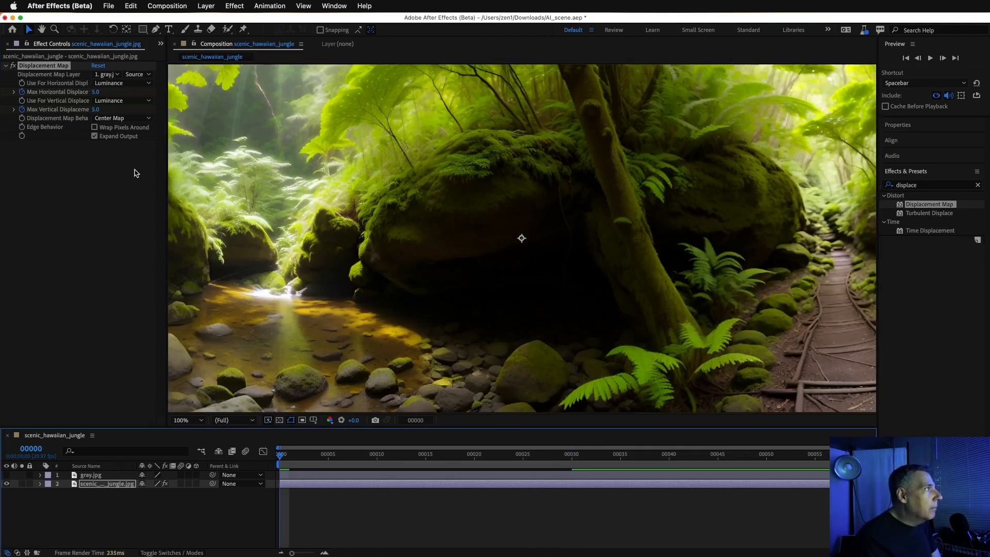
left_click_drag(92, 111, 21, 109)
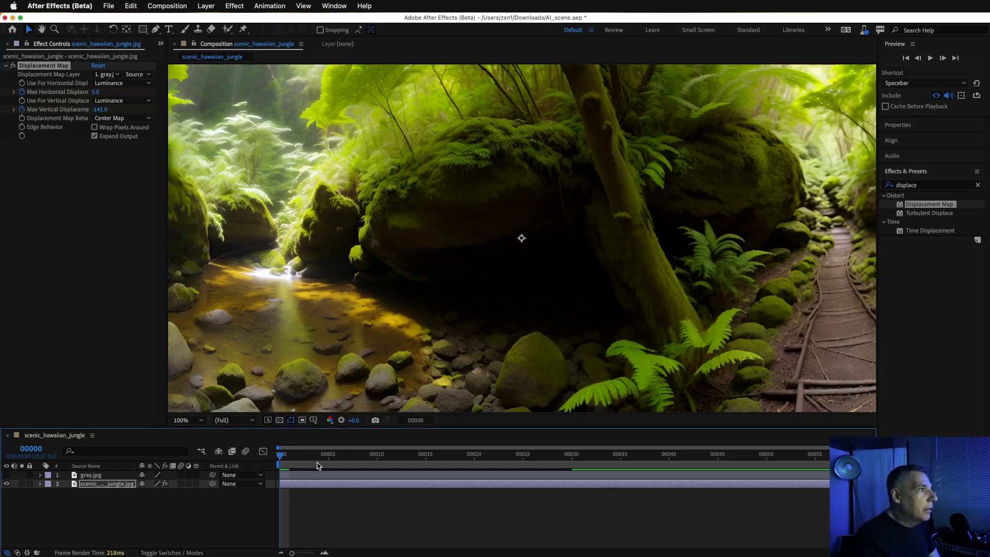
key("space")
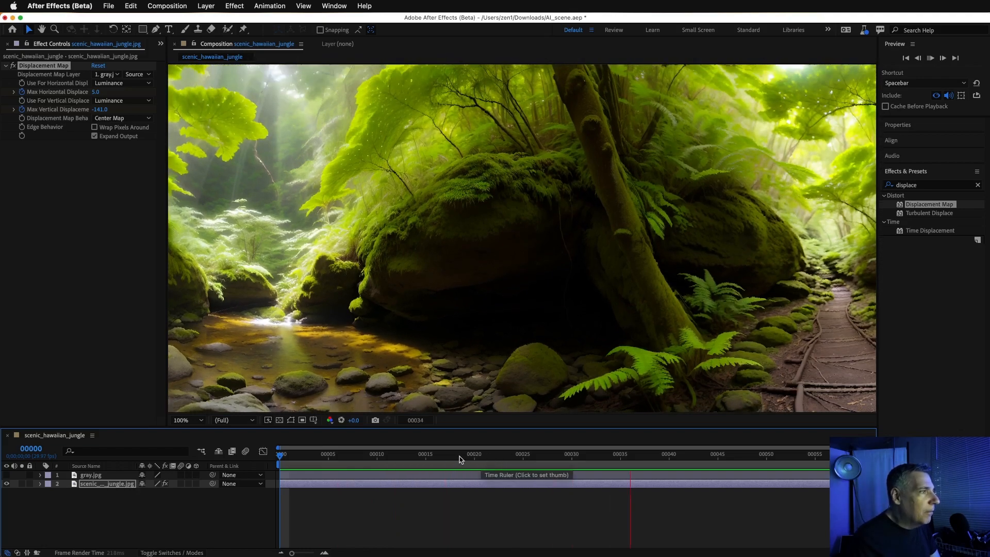
key("space")
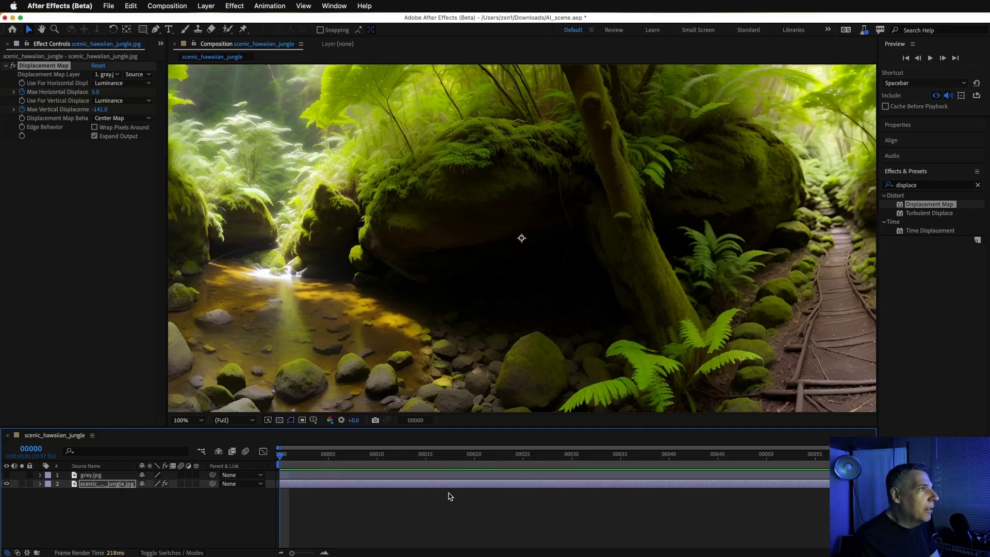
key("space")
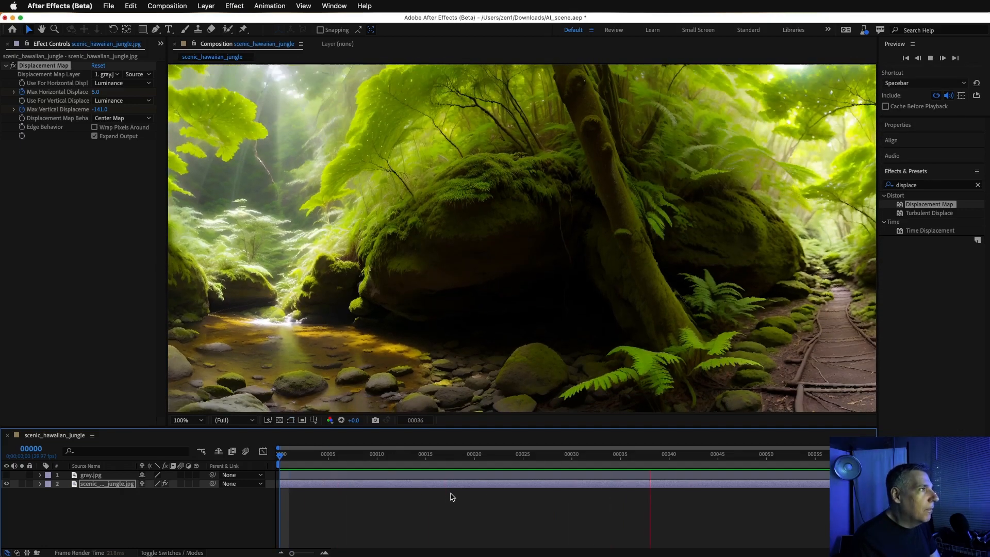
key("space")
left_click_drag(483, 459, 520, 474)
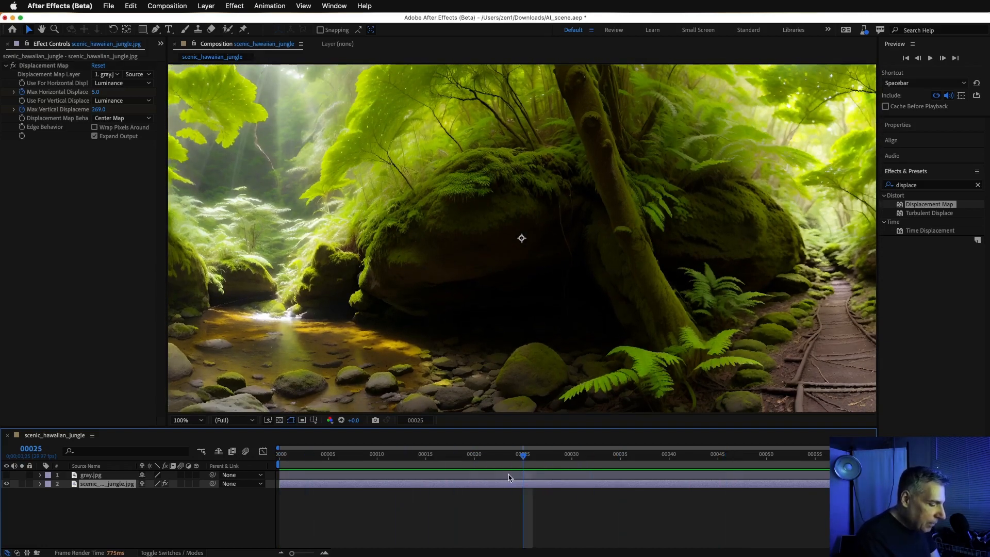
- Reveal the jungle layer's keyframes and apply Easy Ease In to the Max Vertical Displacement keyframe at frame 30
key("u")
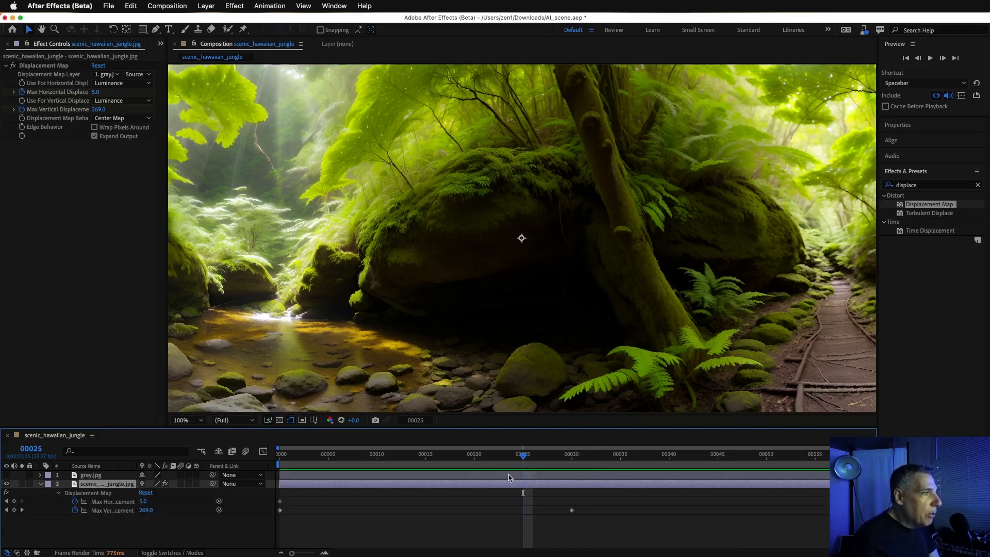
left_click(571, 510)
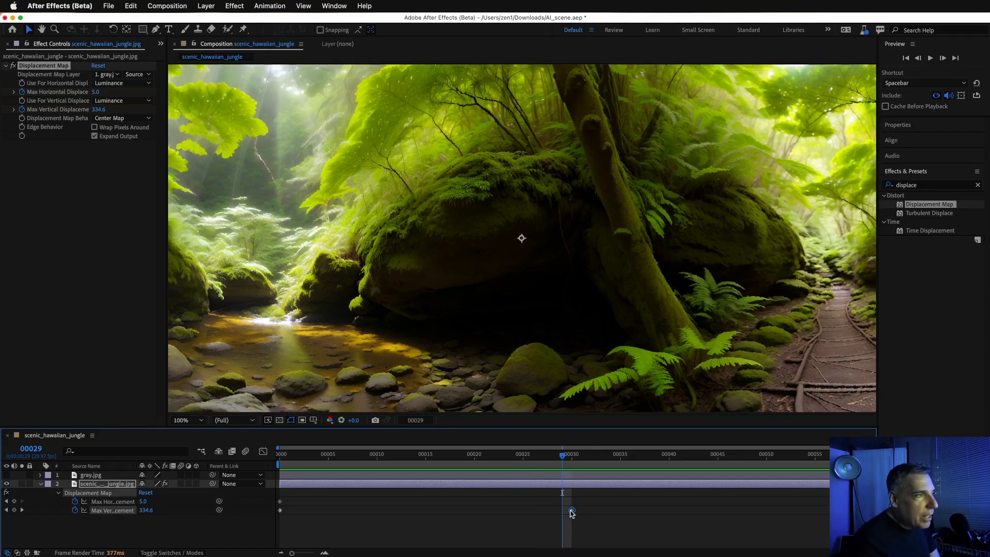
right_click(572, 511)
left_click(569, 498)
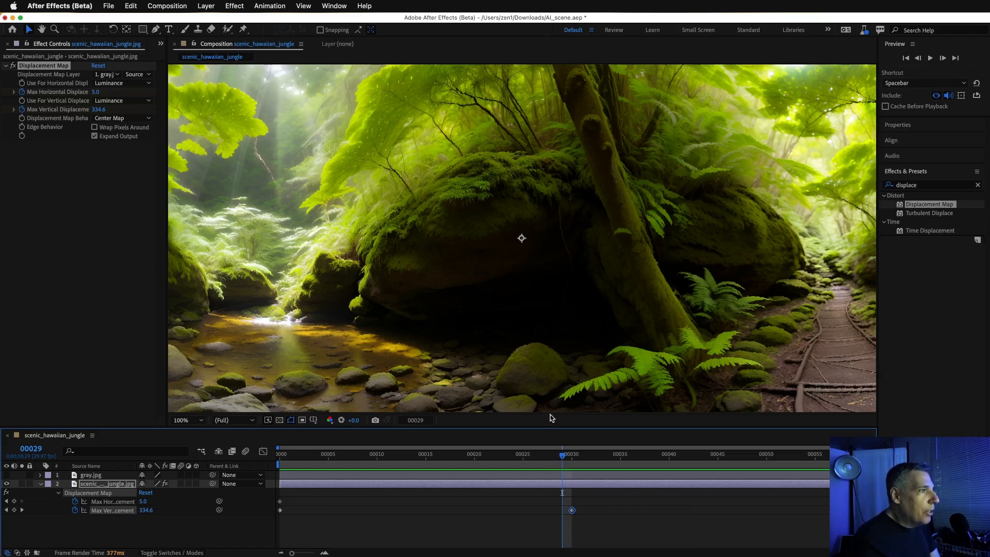
left_click_drag(547, 427, 505, 184)
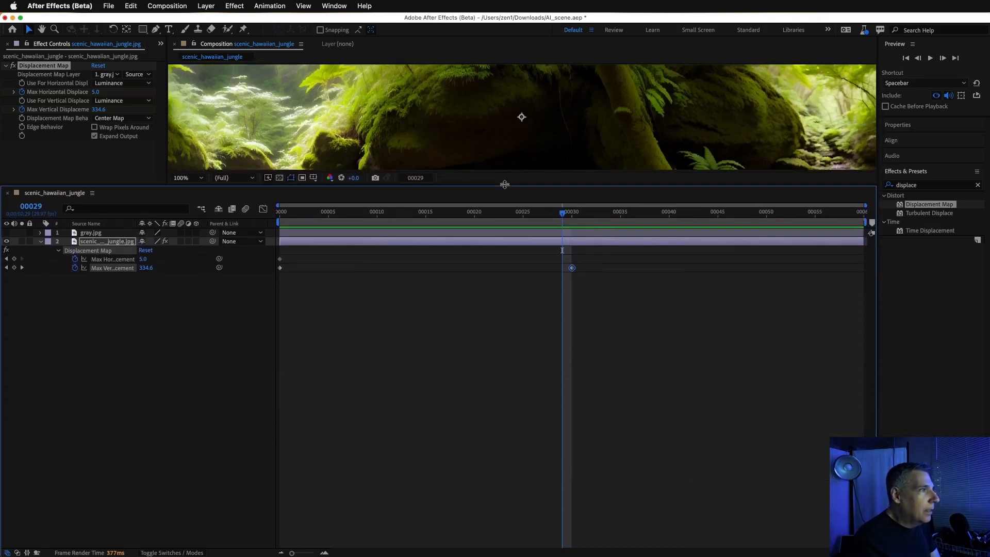
right_click(572, 269)
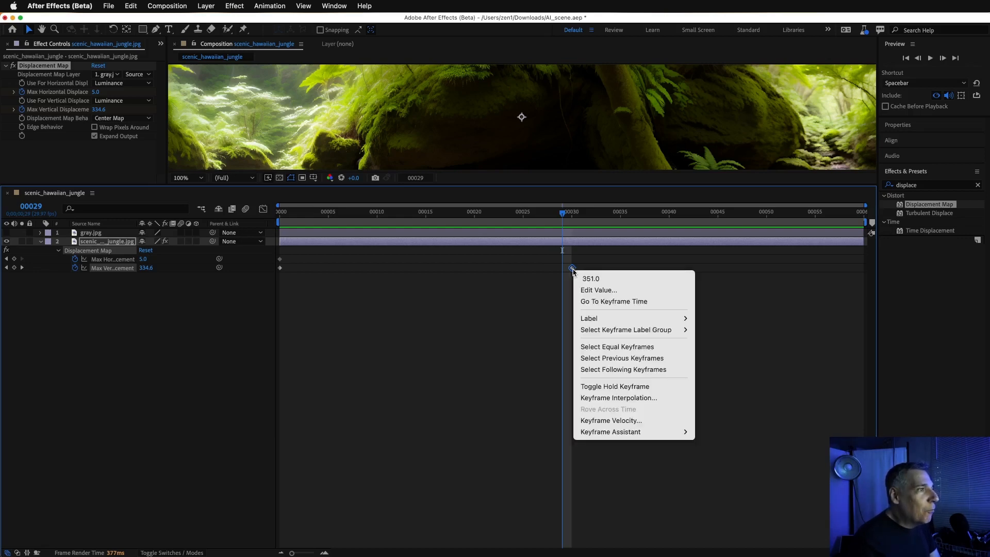
mouse_move(603, 433)
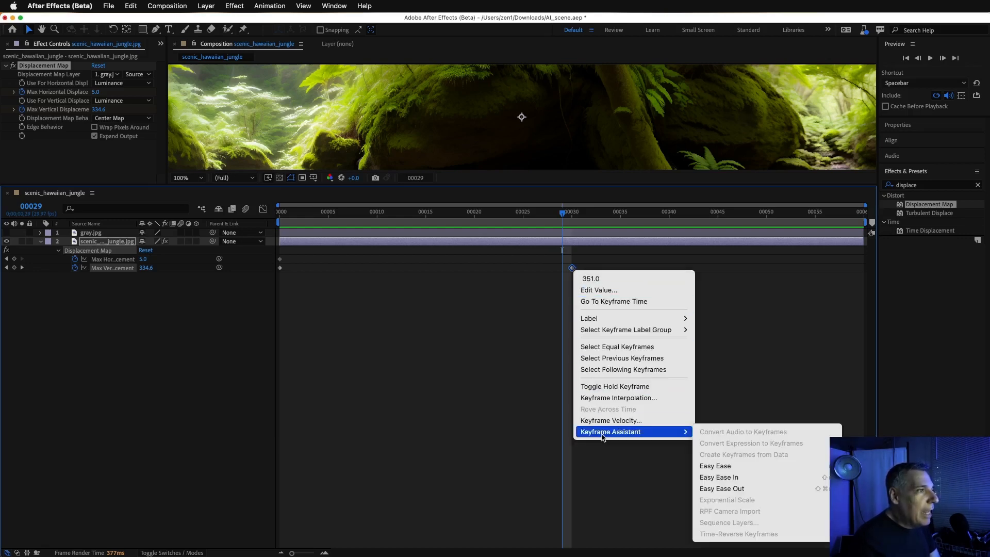
left_click(729, 478)
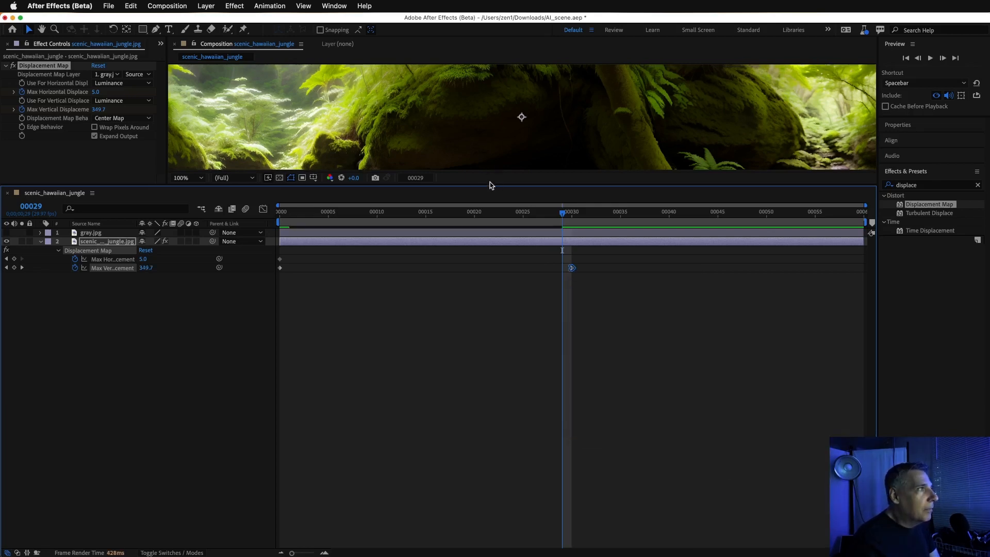
left_click_drag(490, 185, 490, 441)
- Set the composition preview resolution to Half and play the animation from frame 0
left_click_drag(563, 473, 217, 444)
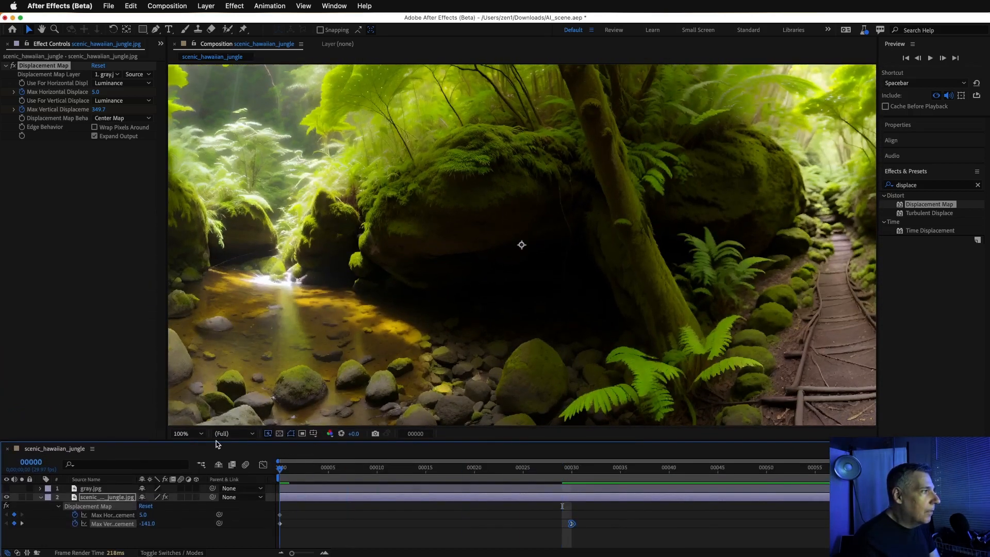
left_click(227, 437)
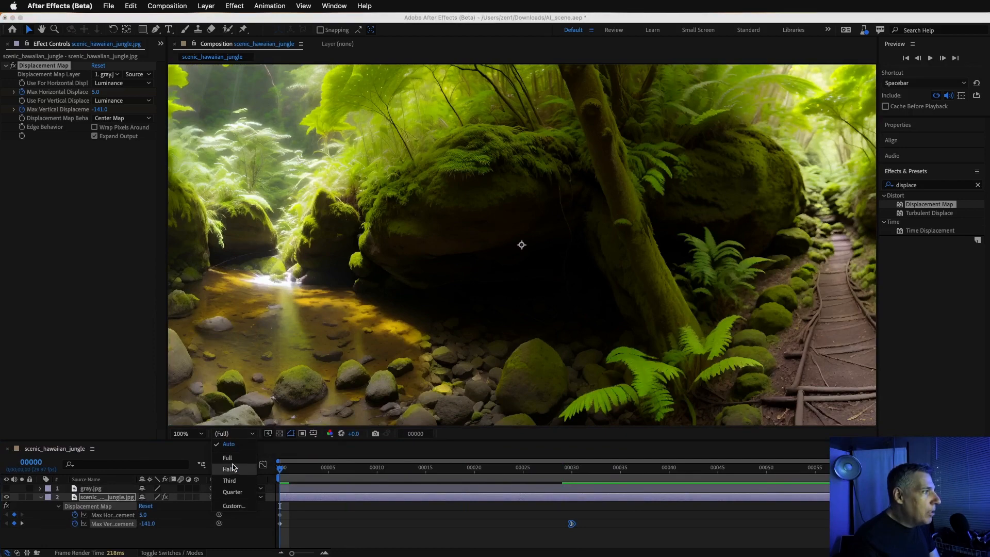
left_click(235, 467)
left_click(278, 470)
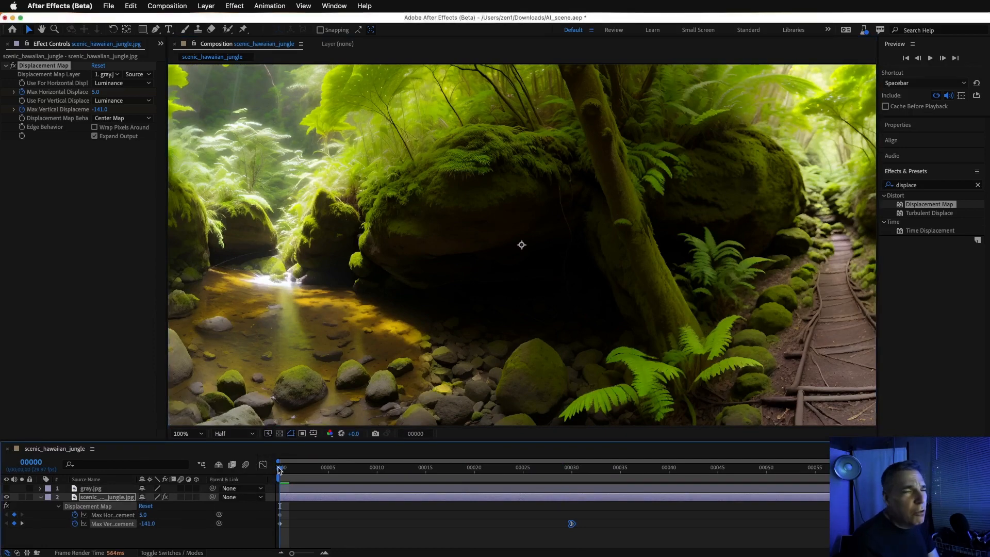
key("space")
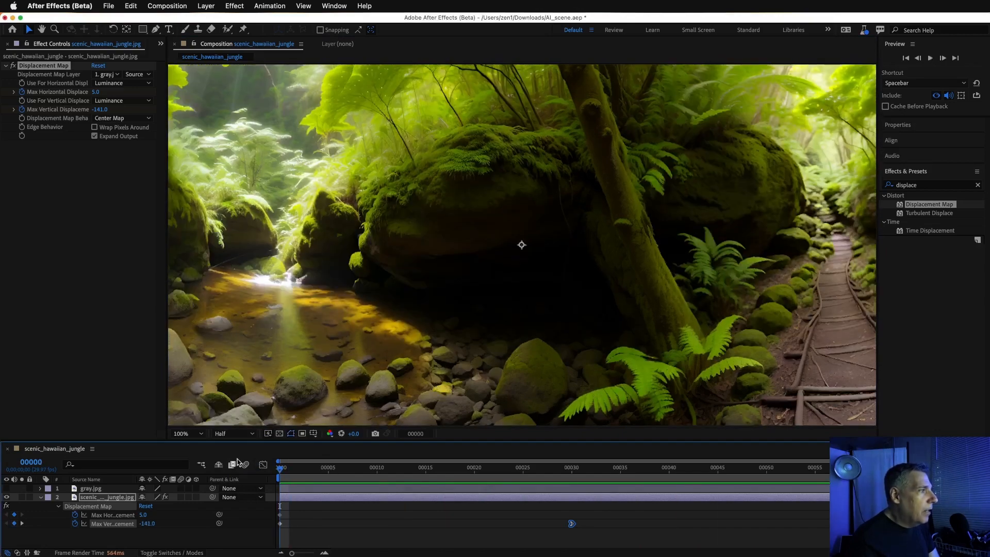
key("space")
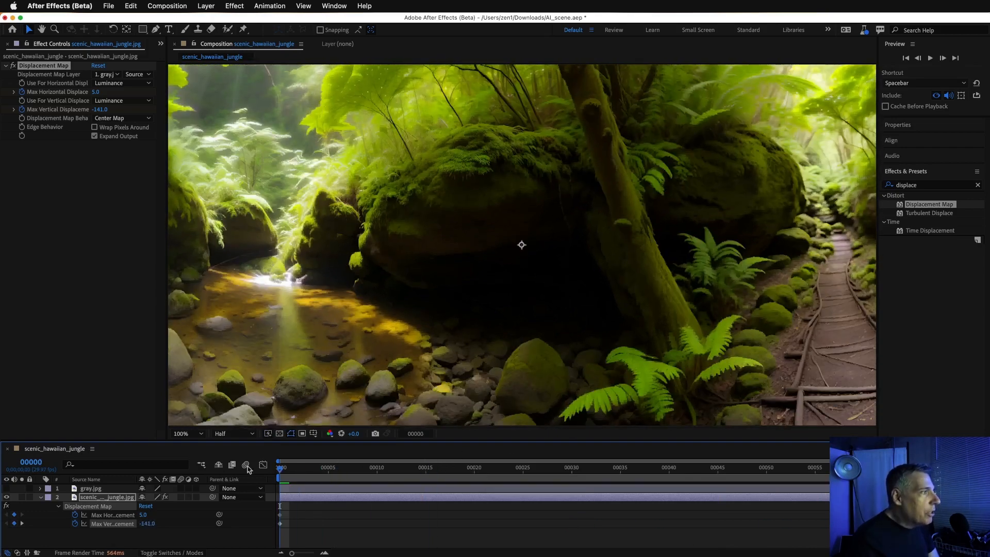
- Play the displacement animation from frame 0 twice and scrub through the timeline to check the motion
key("space")
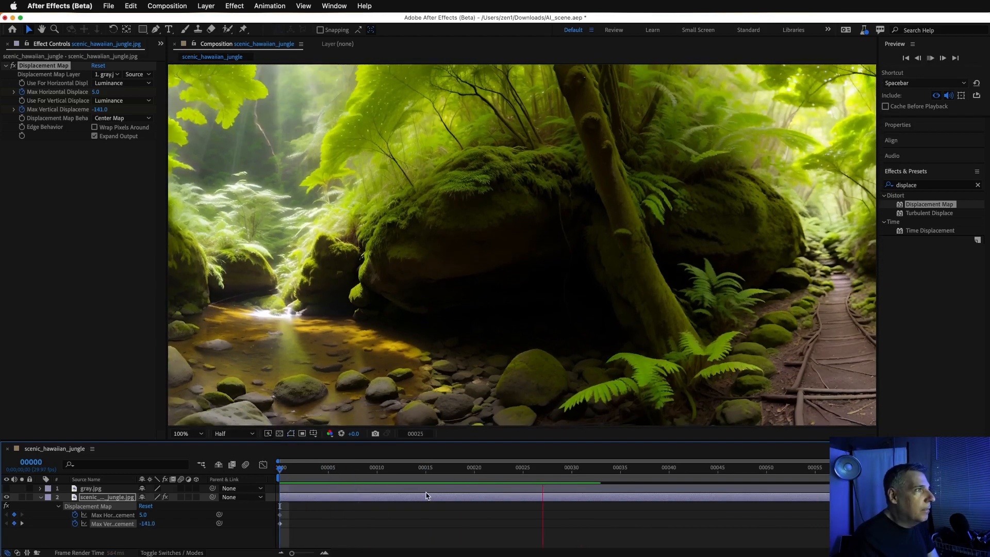
key("space")
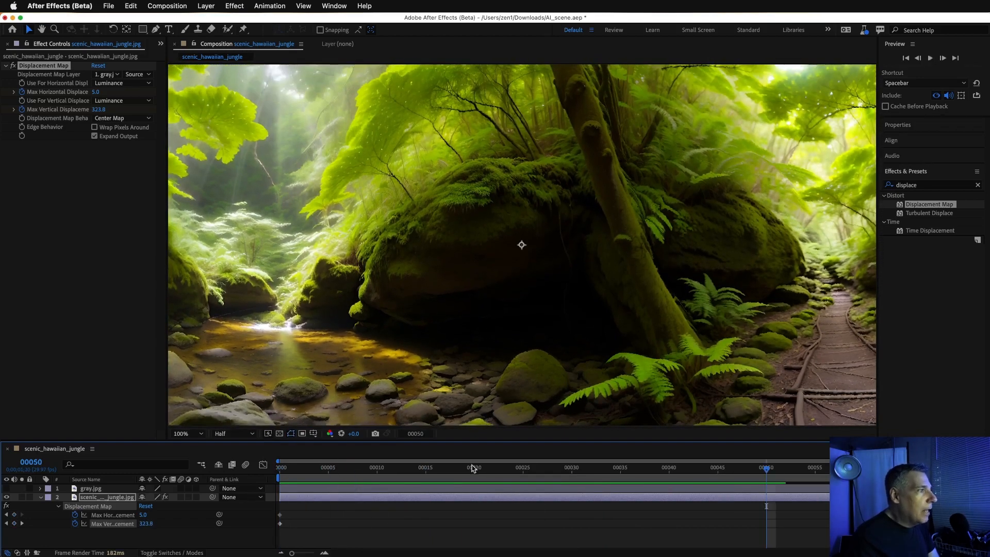
key("Home")
key("space")
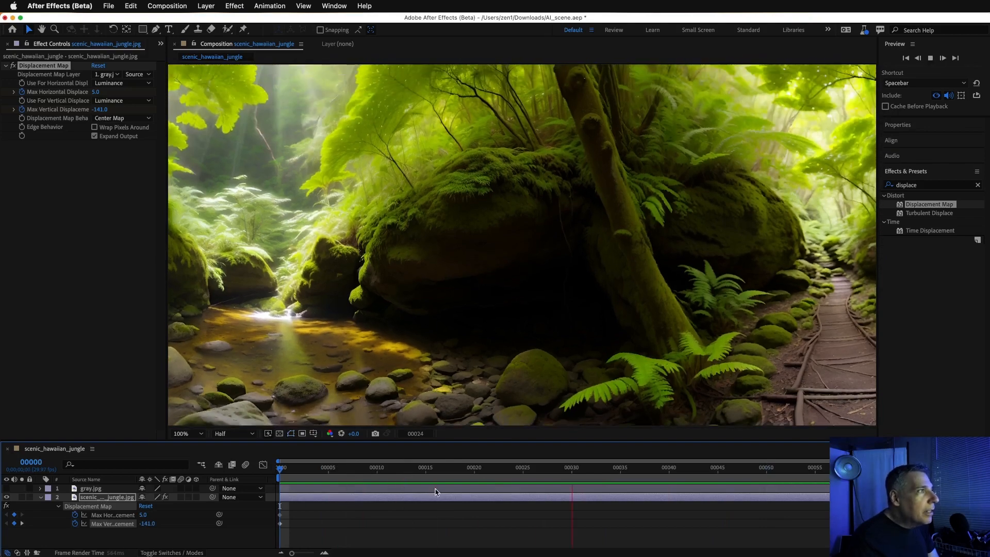
key("space")
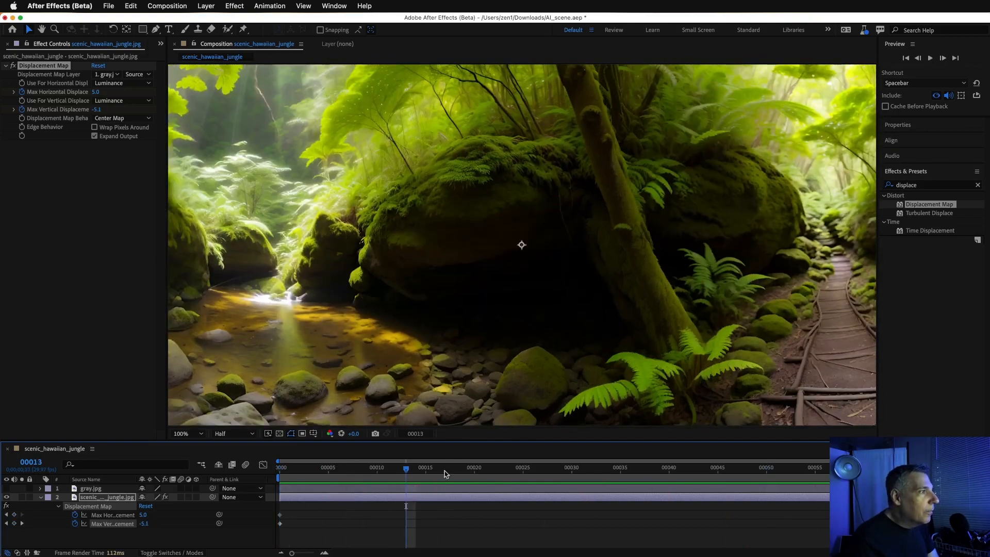
left_click_drag(446, 474, 854, 473)
- Keyframe the jungle layer's Max Horizontal Displacement at -199 on frame 0 and 186 on frame 59
key("Home")
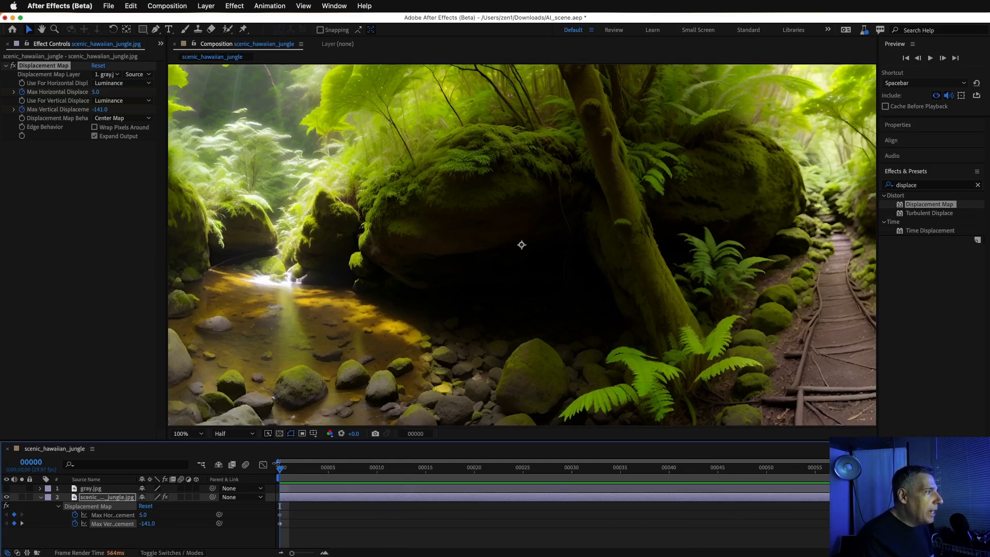
left_click_drag(96, 92, 3, 92)
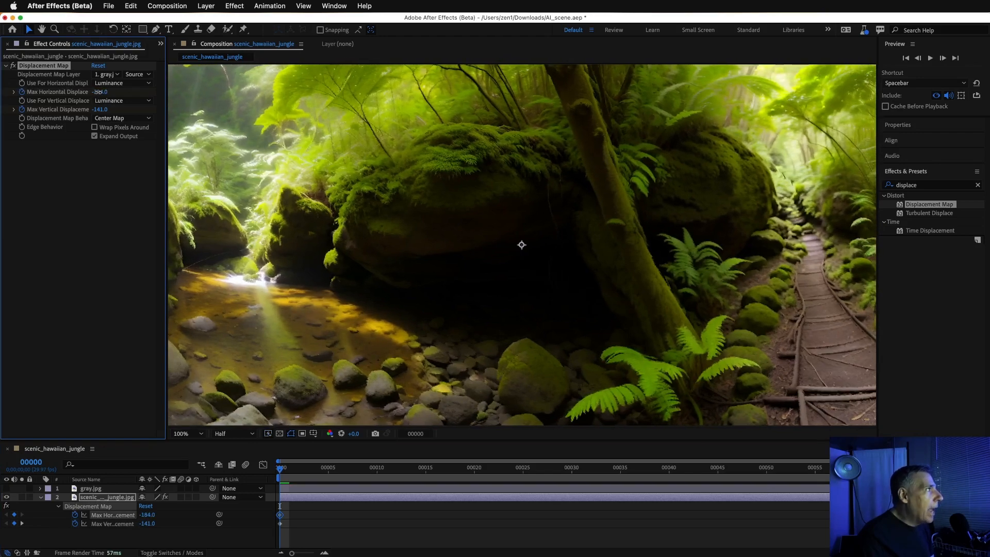
left_click_drag(283, 472, 855, 472)
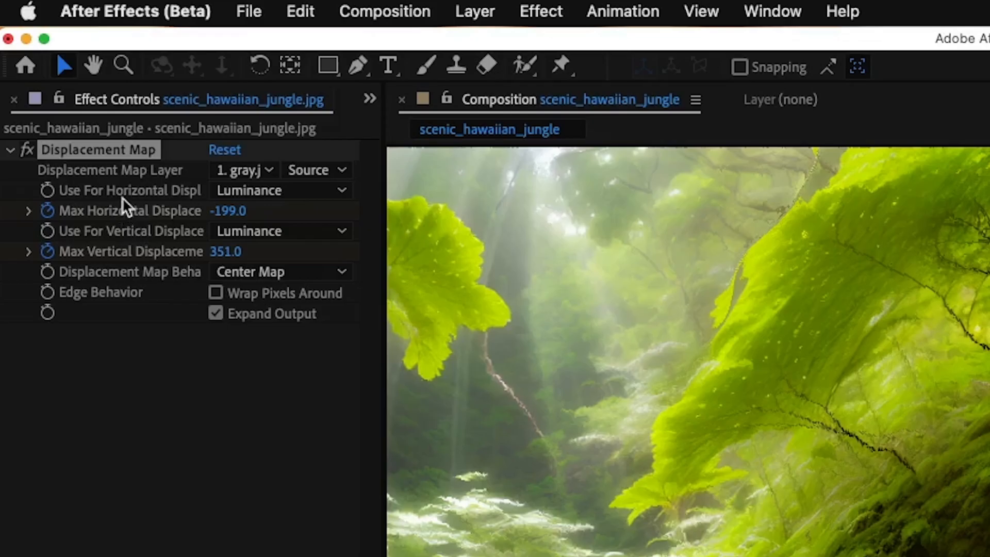
left_click_drag(95, 92, 96, 91)
left_click_drag(219, 210, 709, 249)
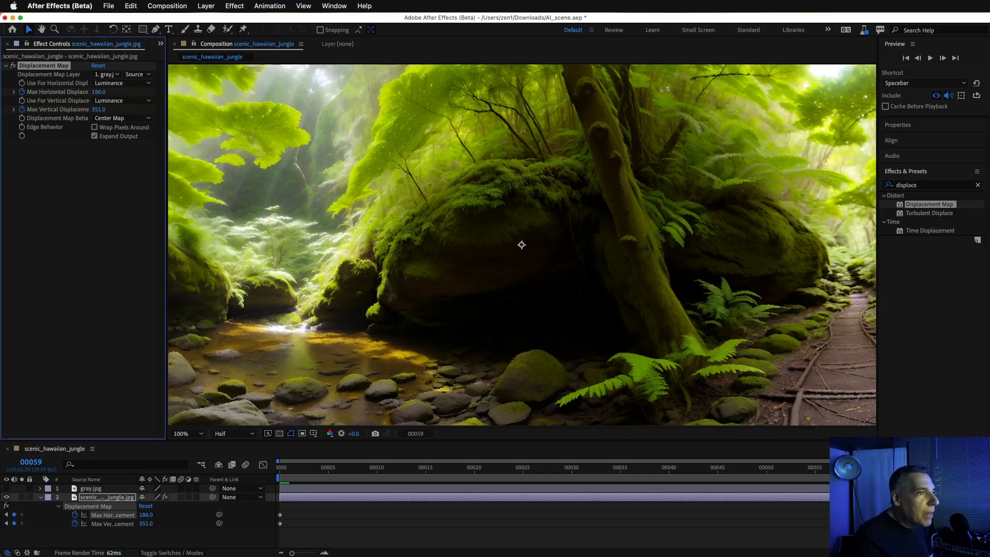
- Preview the combined horizontal and vertical displacement animation from frame 0
key("Home")
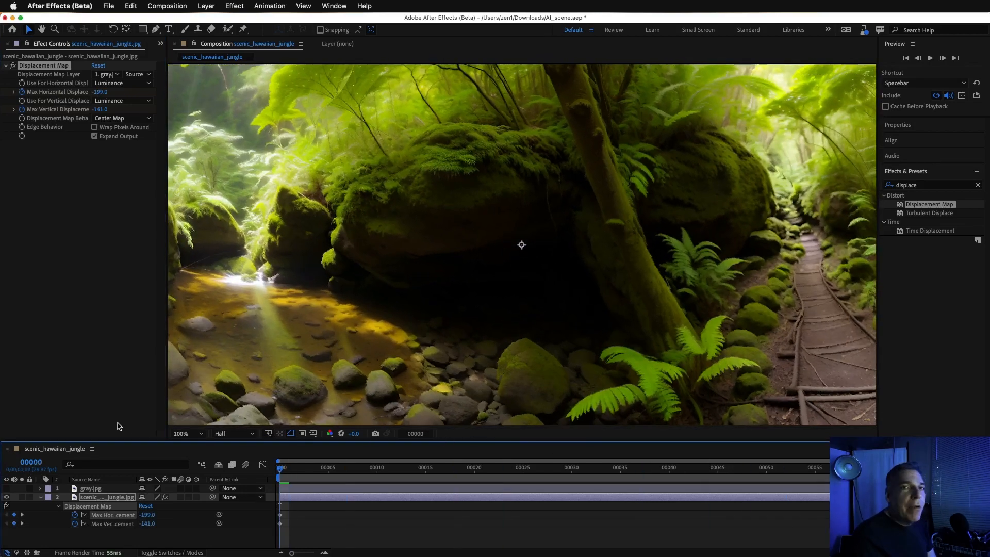
key("space")
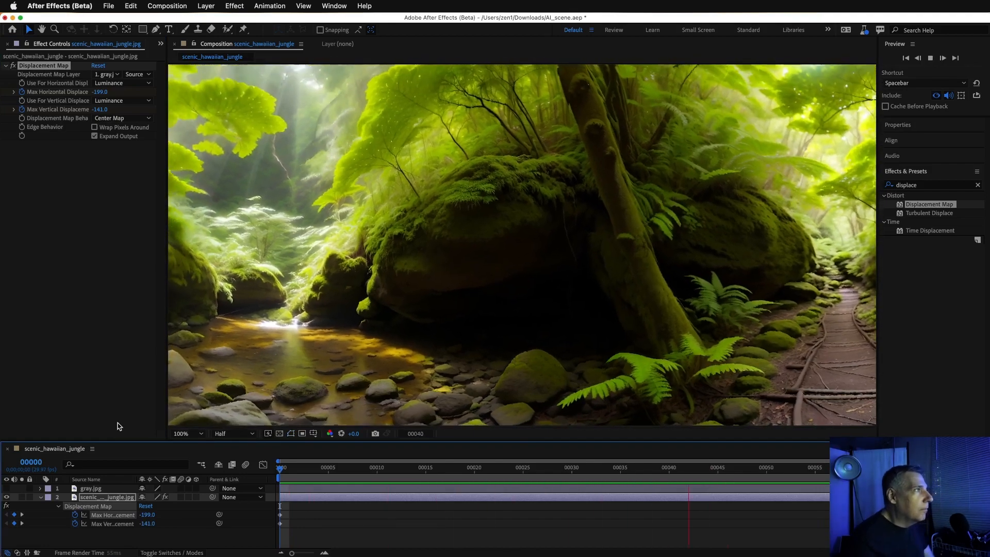
key("space")
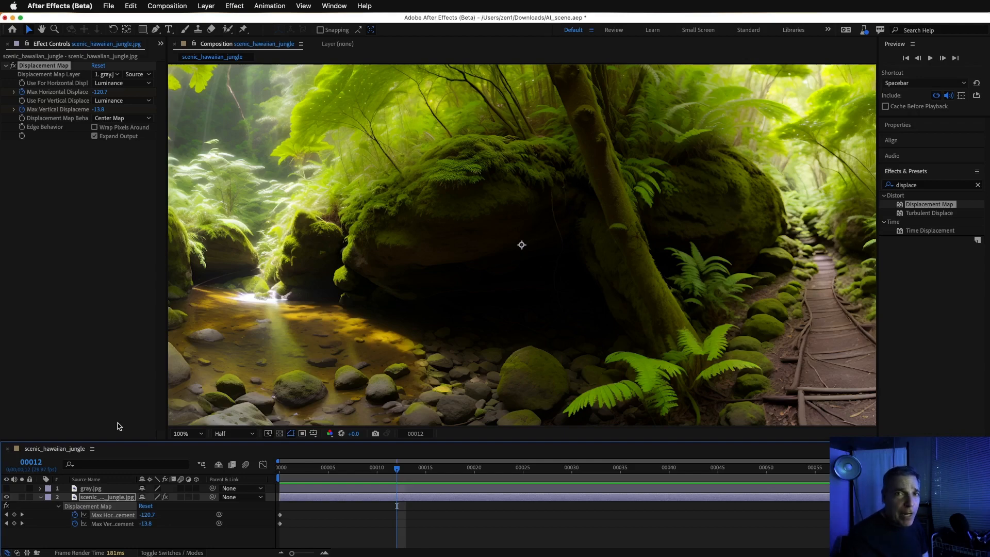
- Switch to the Skybox AI page in Chrome, look over its prompt, and move the browser window out of the way
key("super+Tab")
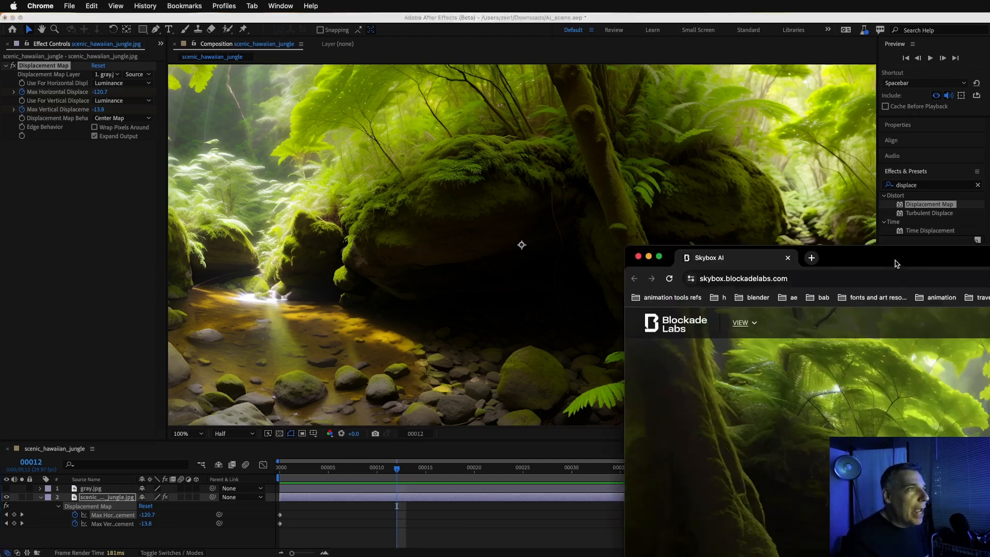
double_click(895, 264)
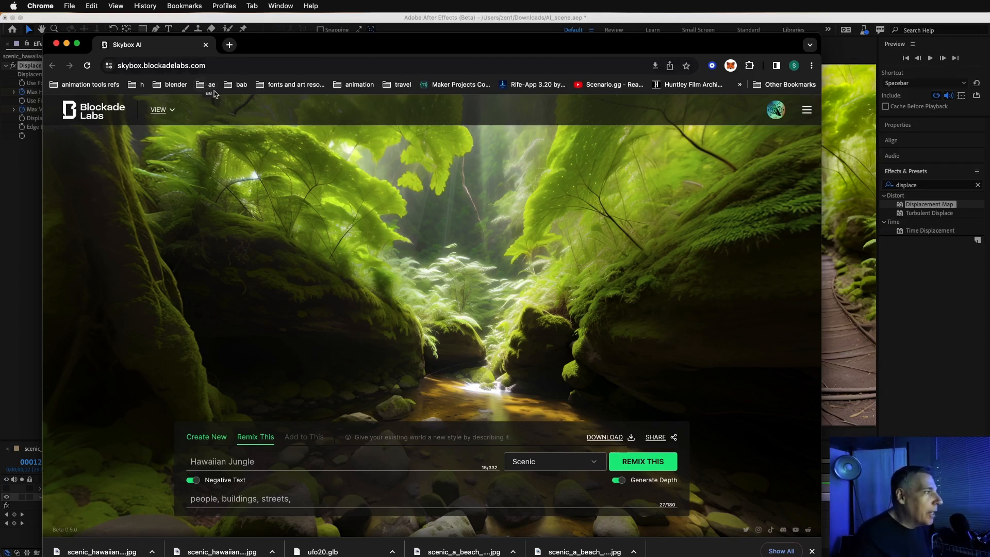
triple_click(262, 454)
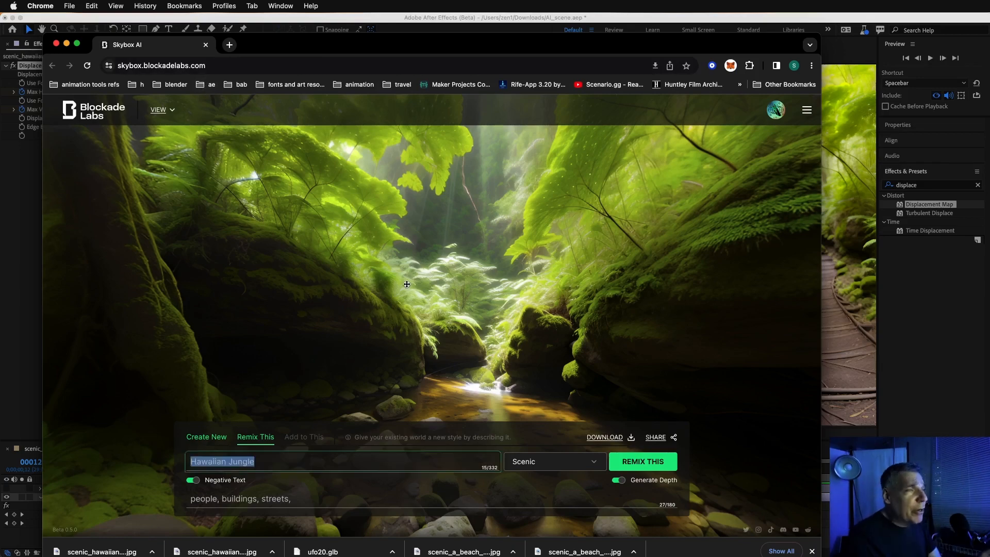
left_click_drag(578, 51, 572, 556)
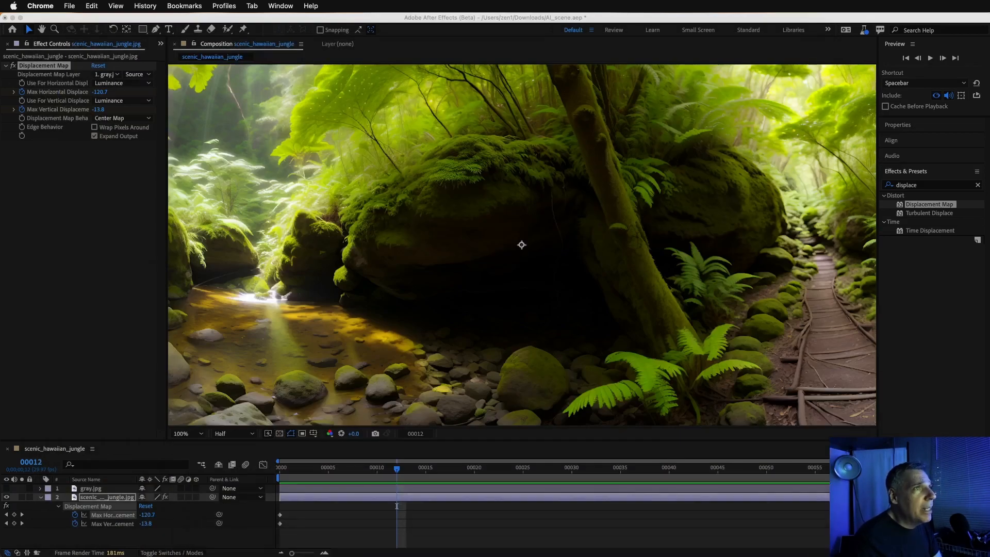
- In Finder's Downloads folder, open scenic_a_beach_in_hawaii_depth.jpg and scenic_a_beach_in_hawaii.jpg together in Adobe Photoshop 2023
key("super+Tab")
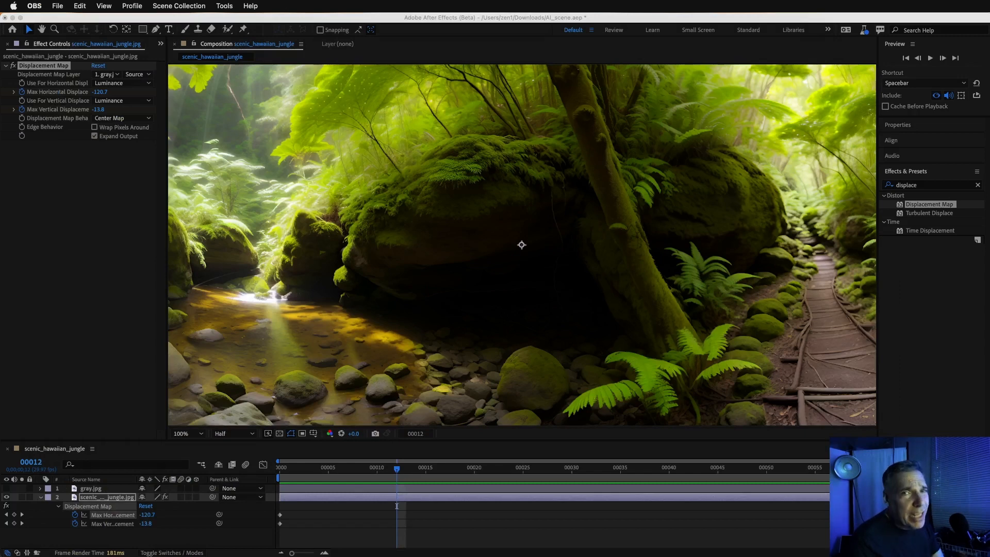
key("super+Tab")
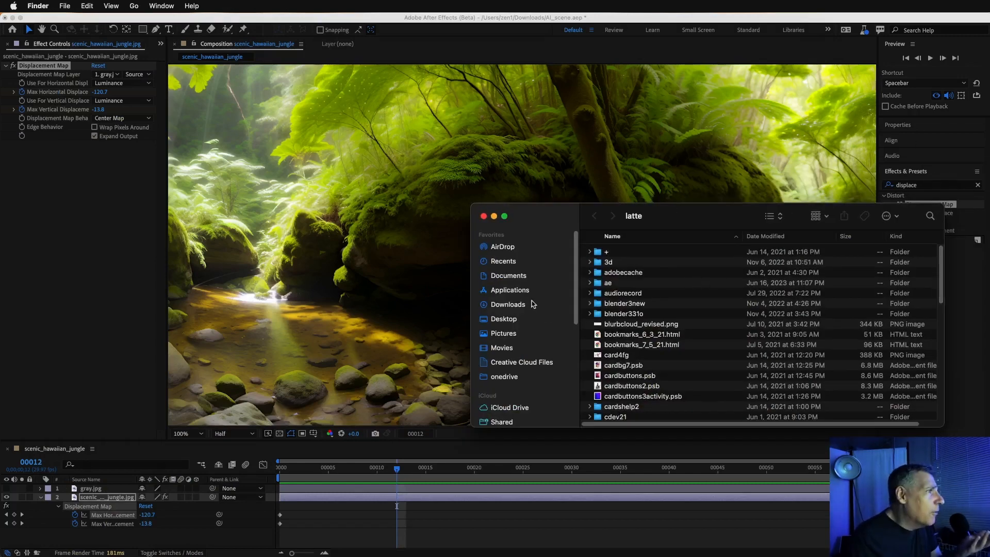
left_click(520, 279)
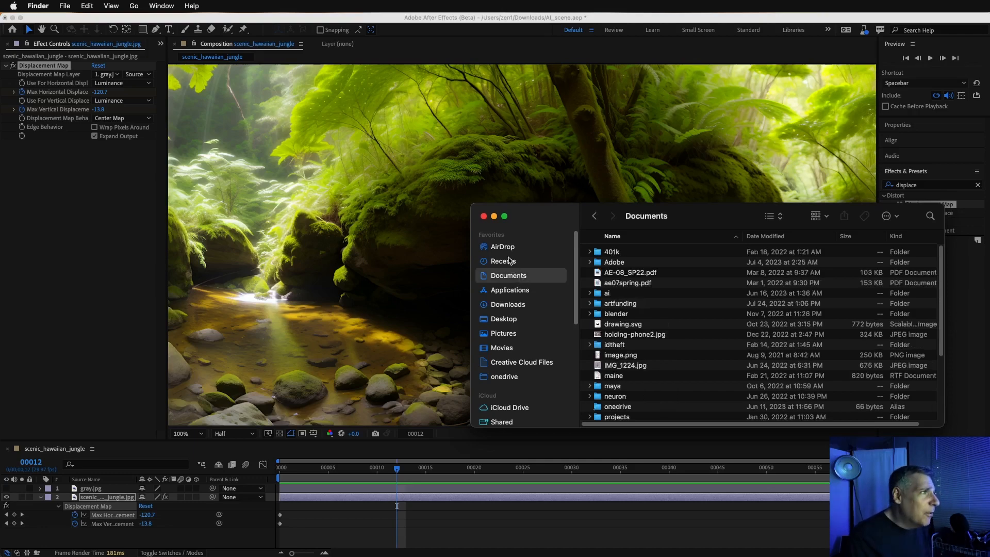
left_click(515, 306)
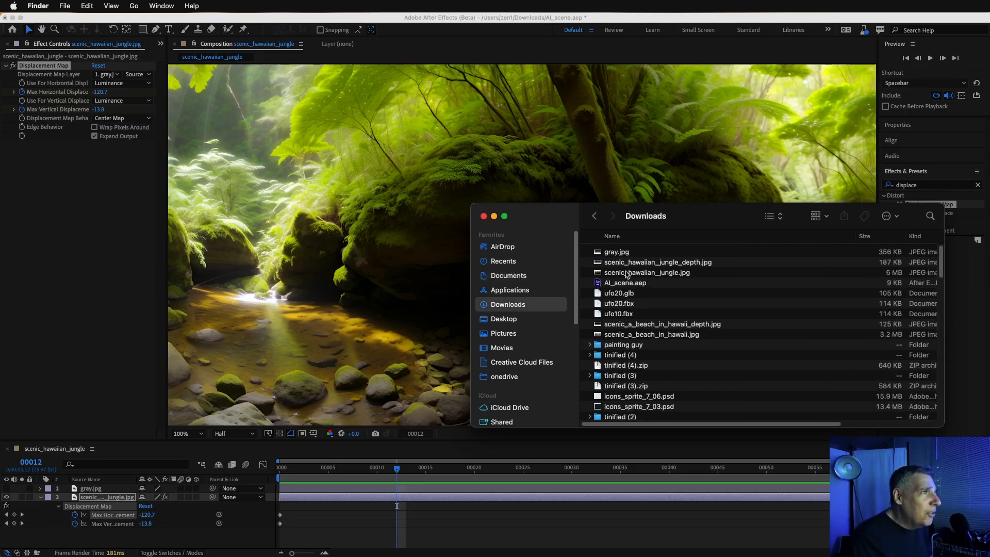
left_click(624, 273)
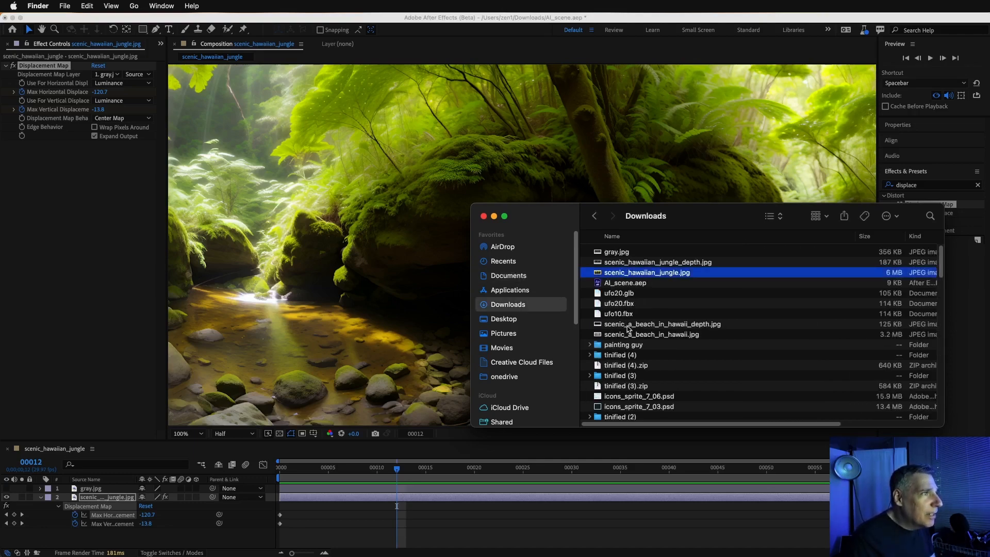
left_click(628, 326)
left_click(641, 335, "shift")
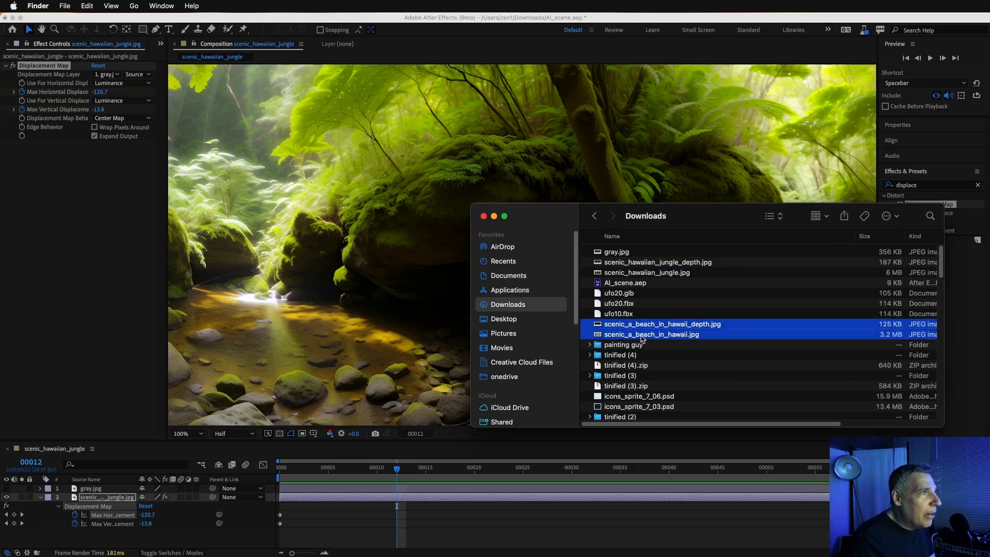
right_click(652, 336)
mouse_move(703, 366)
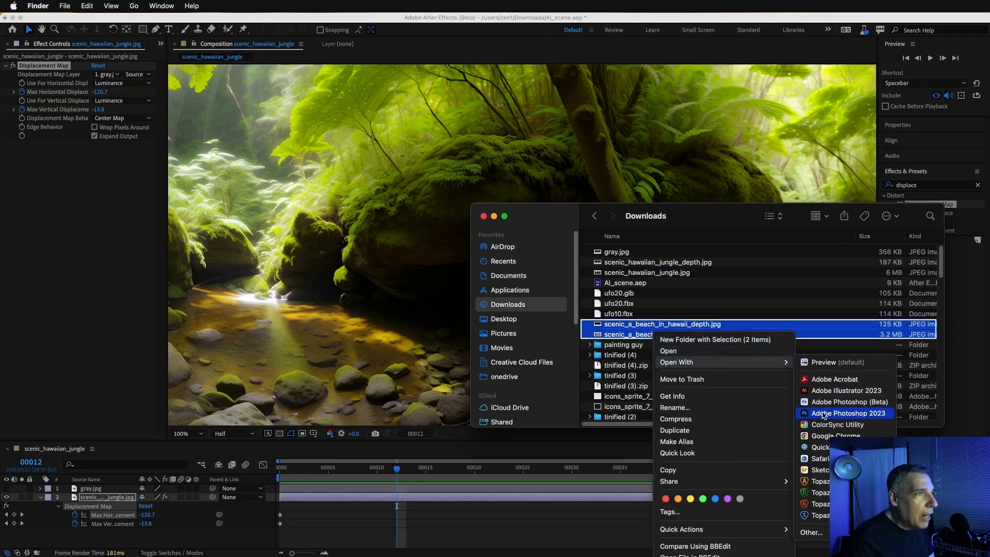
left_click(848, 414)
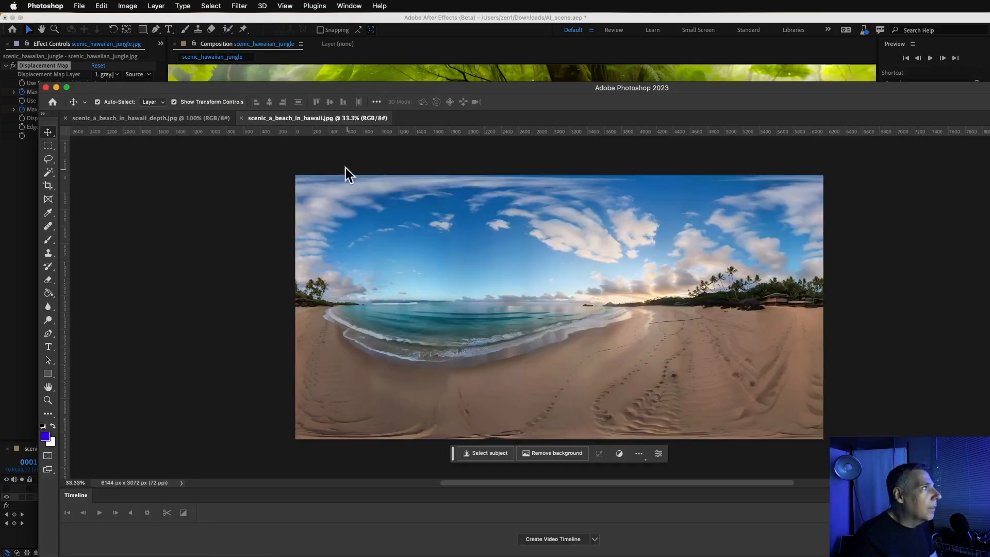
- Check the pixel dimensions of scenic_a_beach_in_hawaii.jpg without changing them
left_click(127, 7)
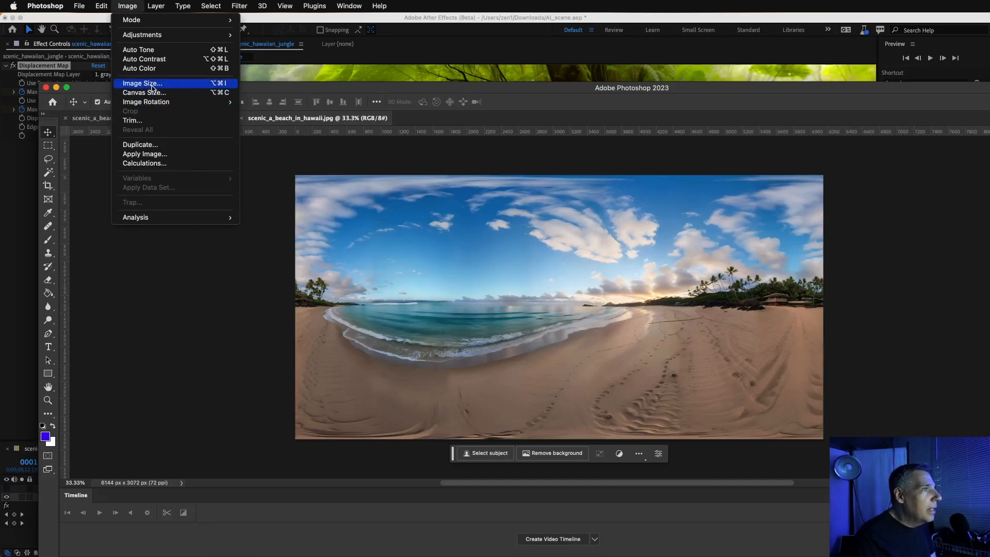
left_click(152, 86)
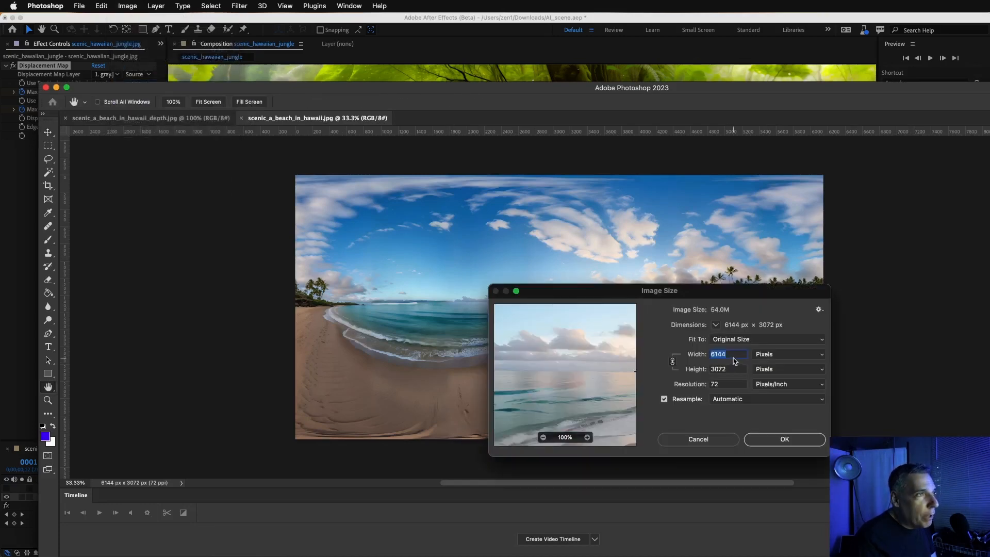
left_click(703, 441)
- Resize scenic_a_beach_in_hawaii_depth.jpg to 6144 px wide with proportions linked
left_click(181, 120)
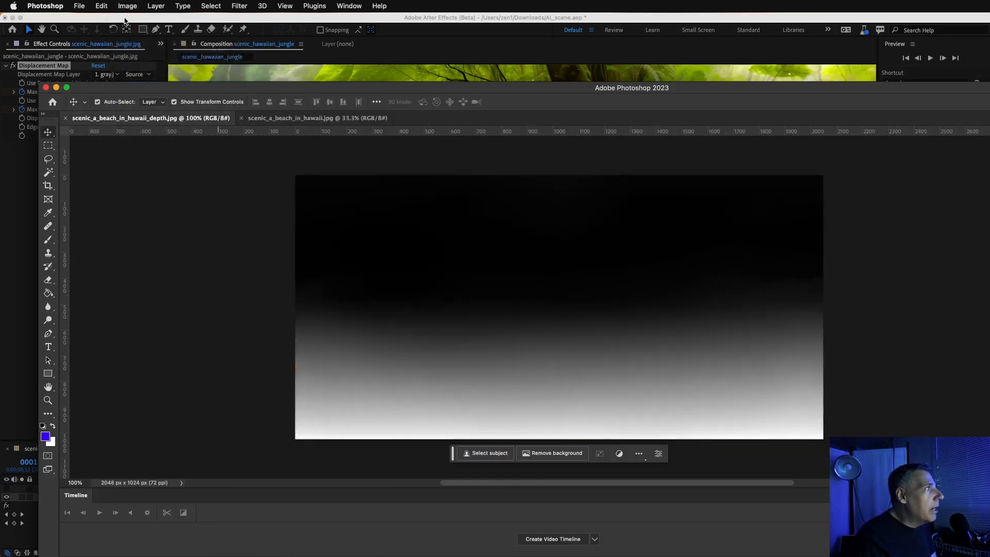
left_click(127, 5)
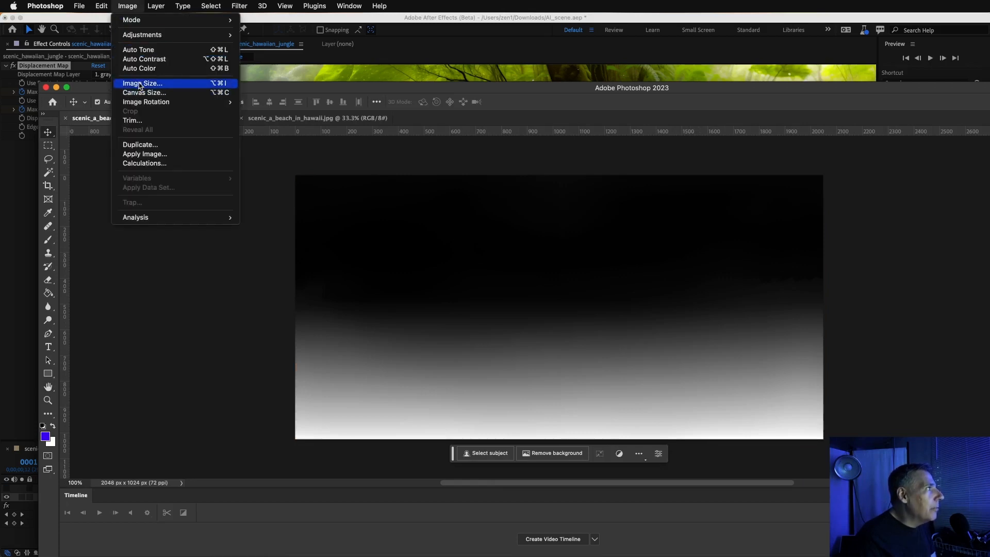
left_click(276, 165)
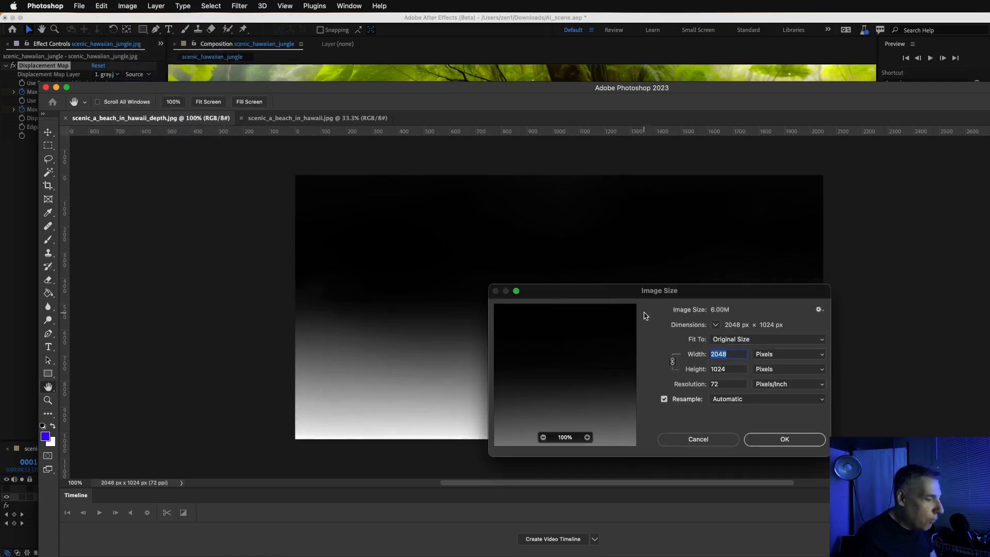
type("6144")
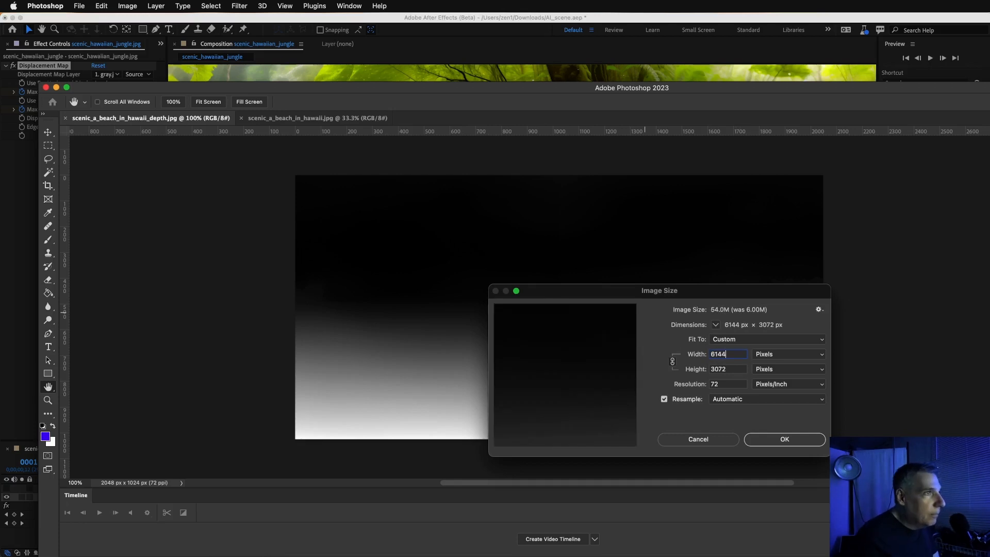
left_click(784, 440)
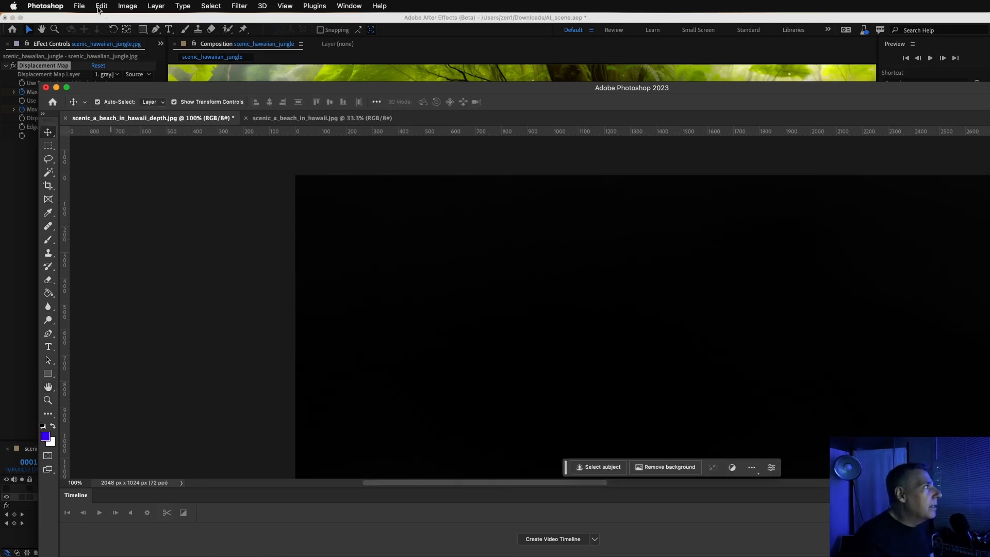
- Export the resized depth map with Save for Web as the JPEG gray2beach.jpg in the Downloads folder
left_click(79, 6)
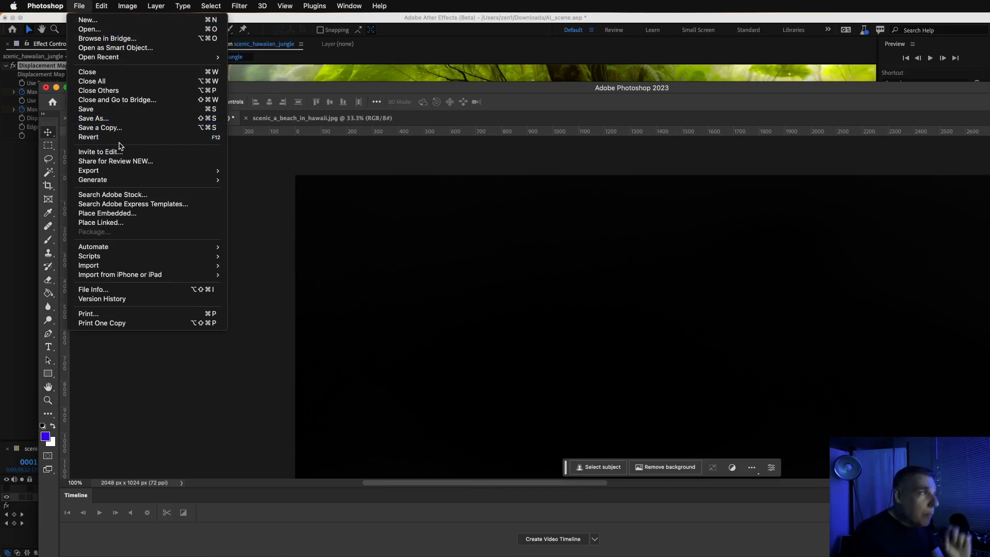
mouse_move(118, 171)
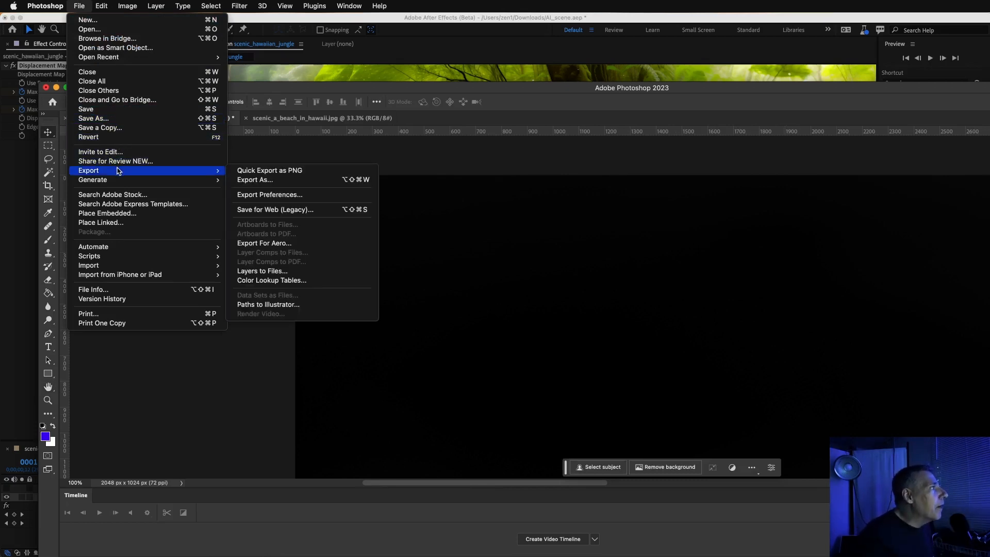
left_click(257, 212)
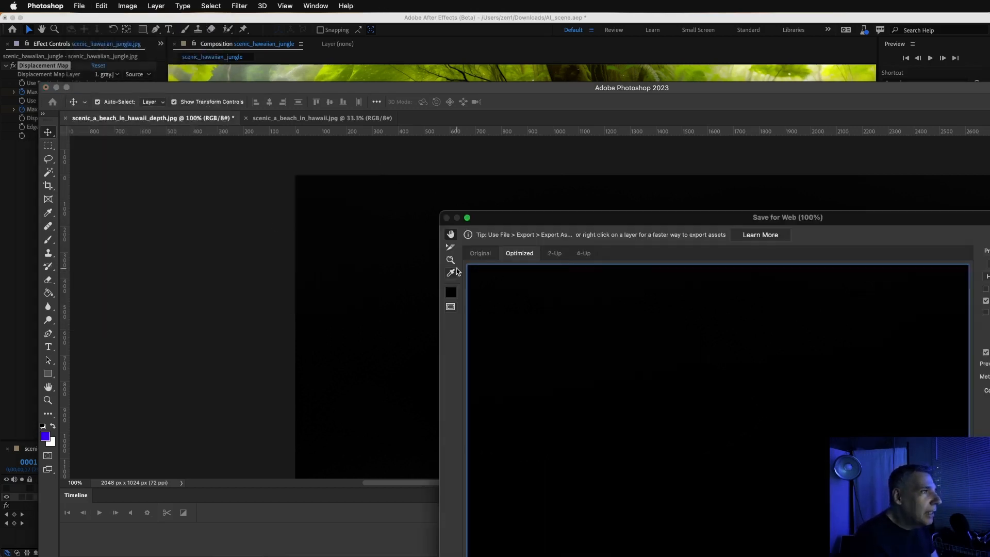
left_click_drag(533, 217, 303, 51)
left_click(727, 542)
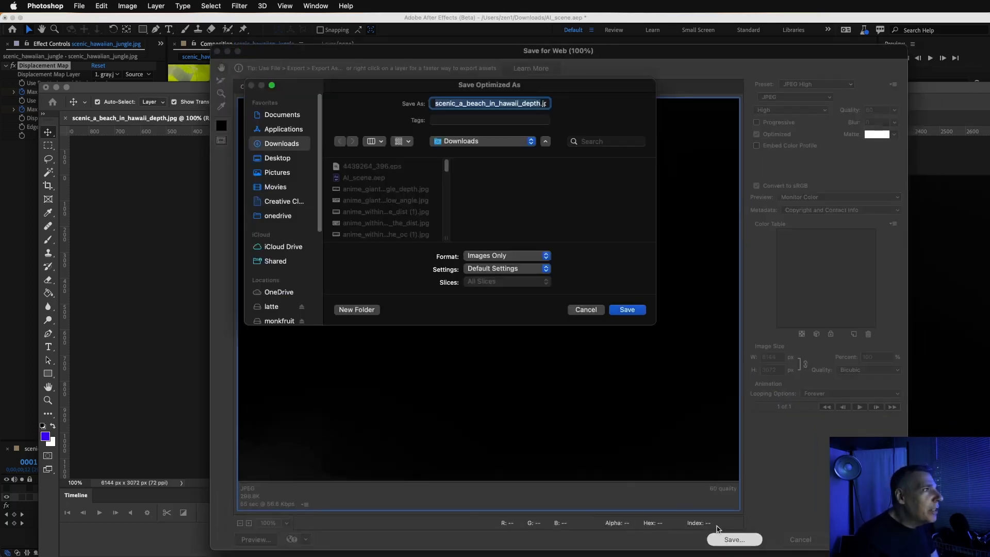
type("gray")
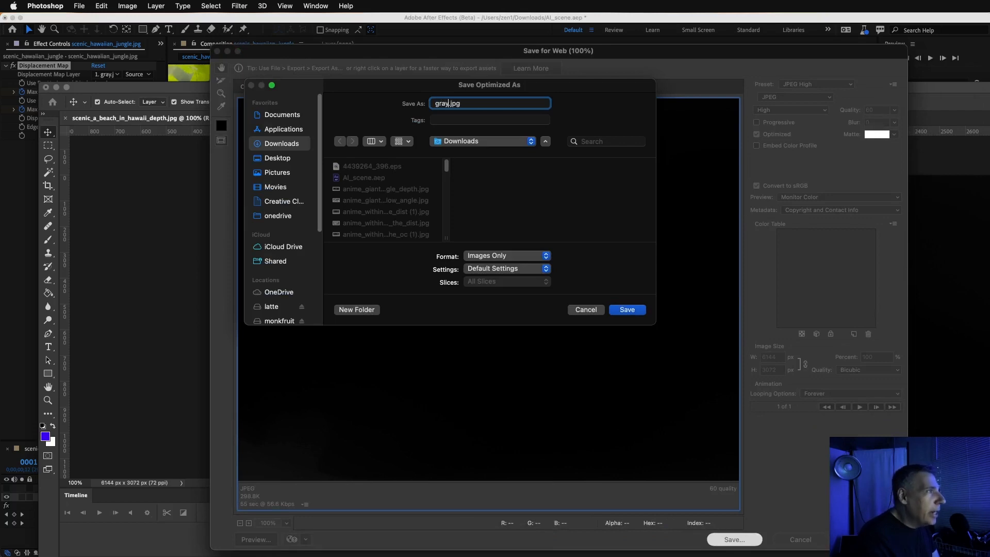
type("2bre")
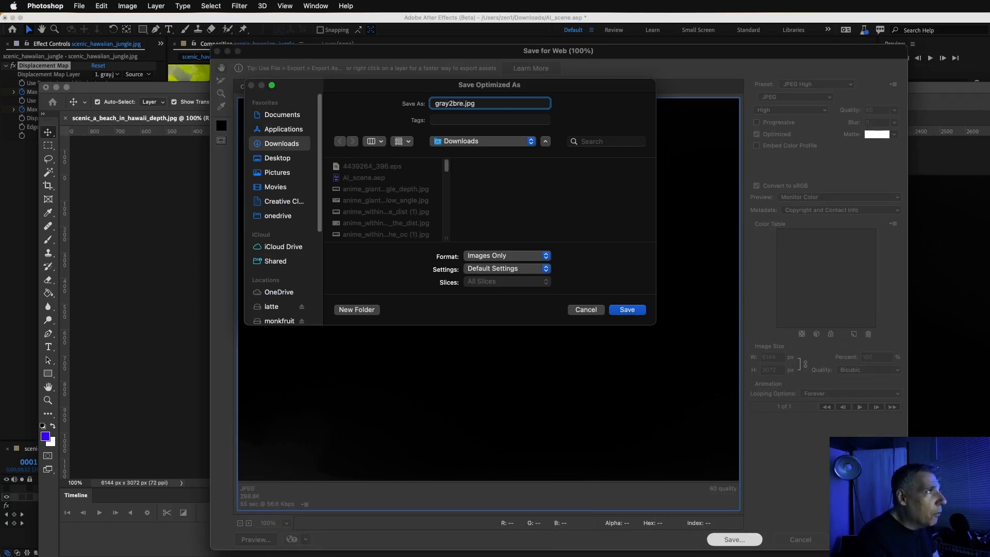
key("BackSpace")
key("BackSpace")
type("each")
key("Return")
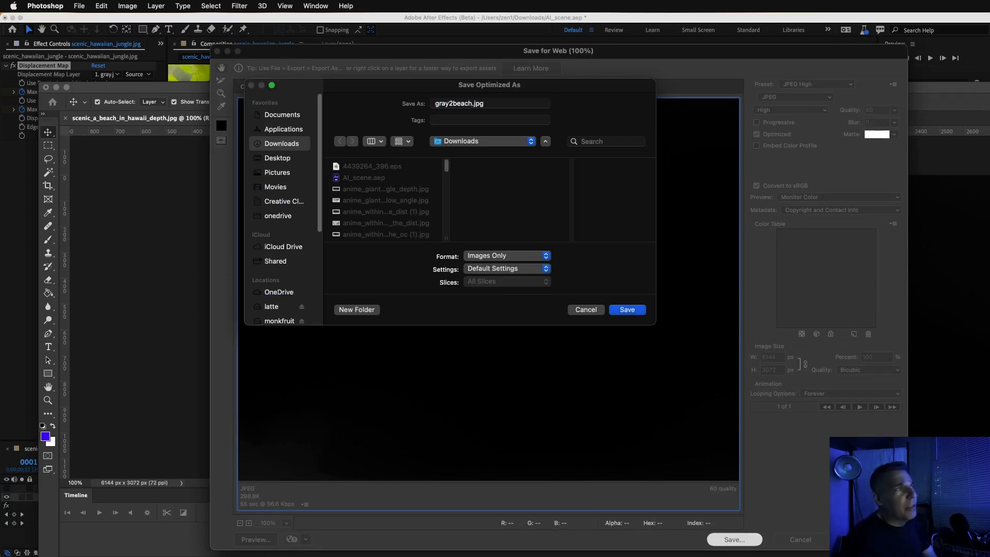
- Switch to After Effects and import gray2beach.jpg and scenic_a_beach_in_hawaii.jpg from Finder's Downloads folder into the project
left_click(138, 23)
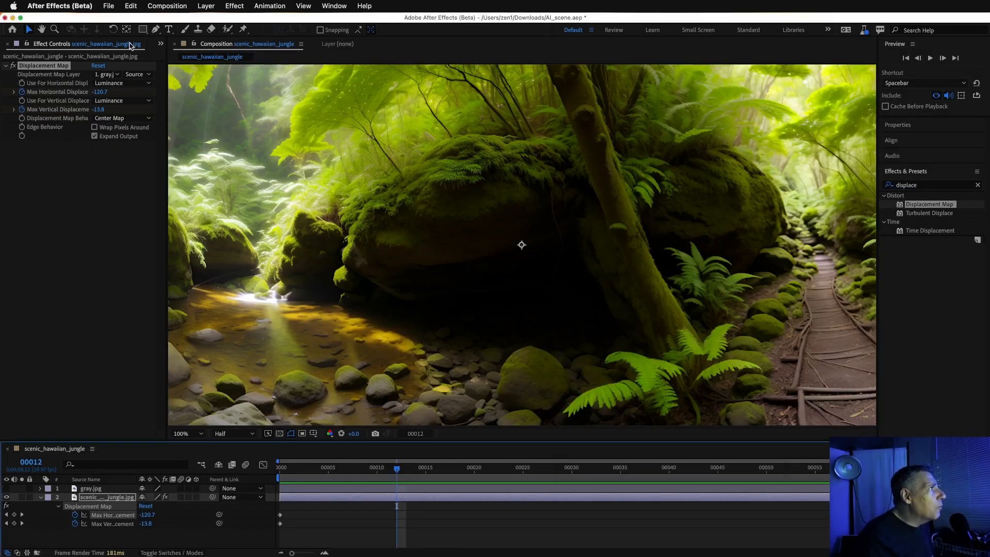
left_click(160, 44)
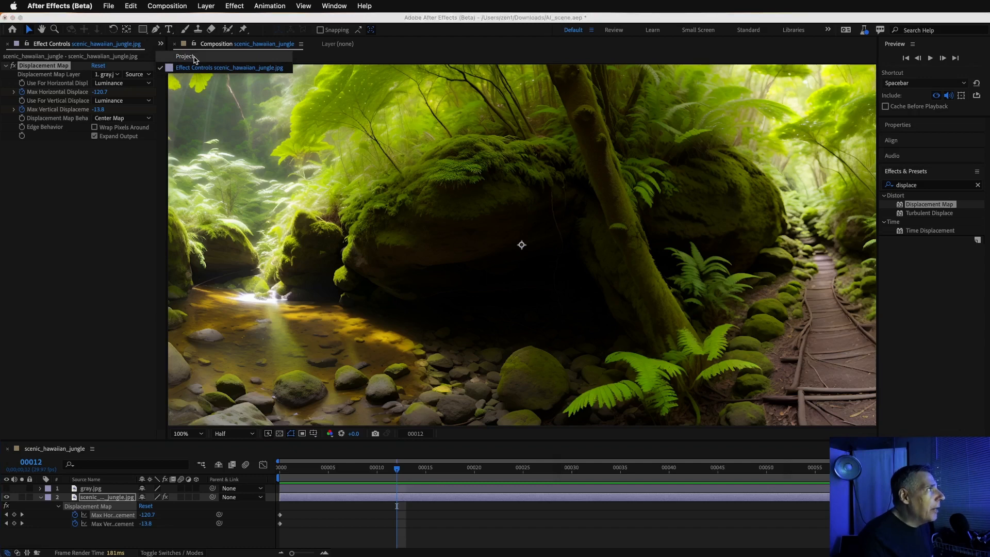
left_click(185, 57)
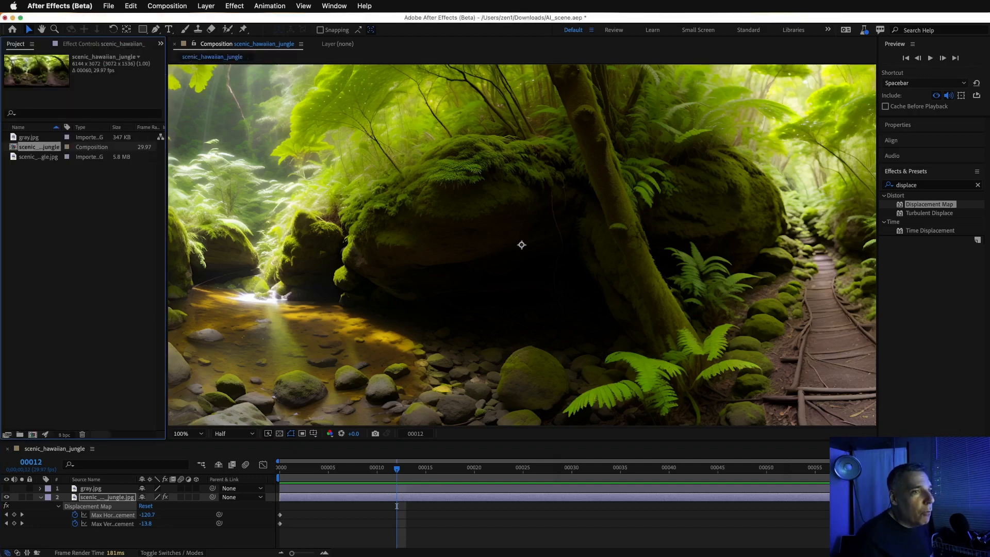
key("super+Tab")
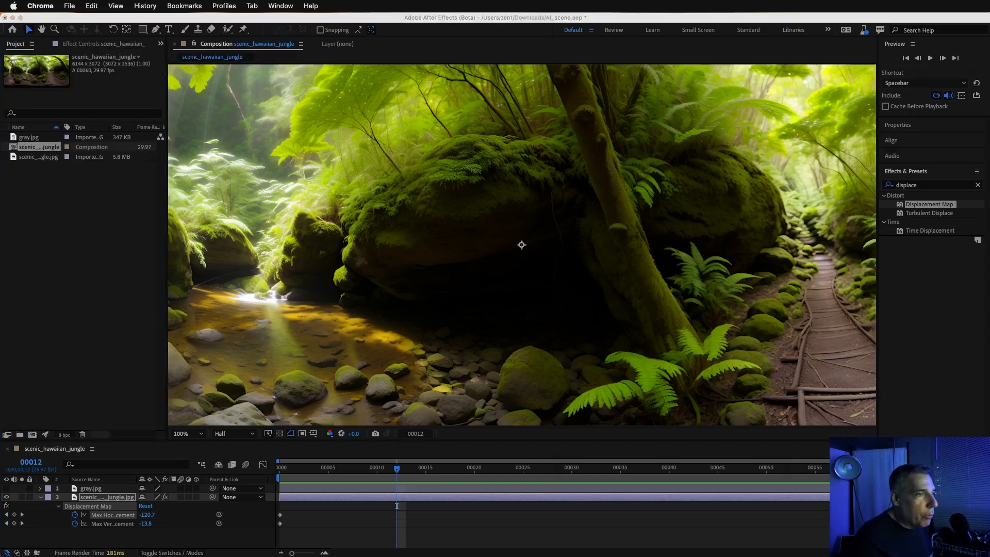
key("super+Tab")
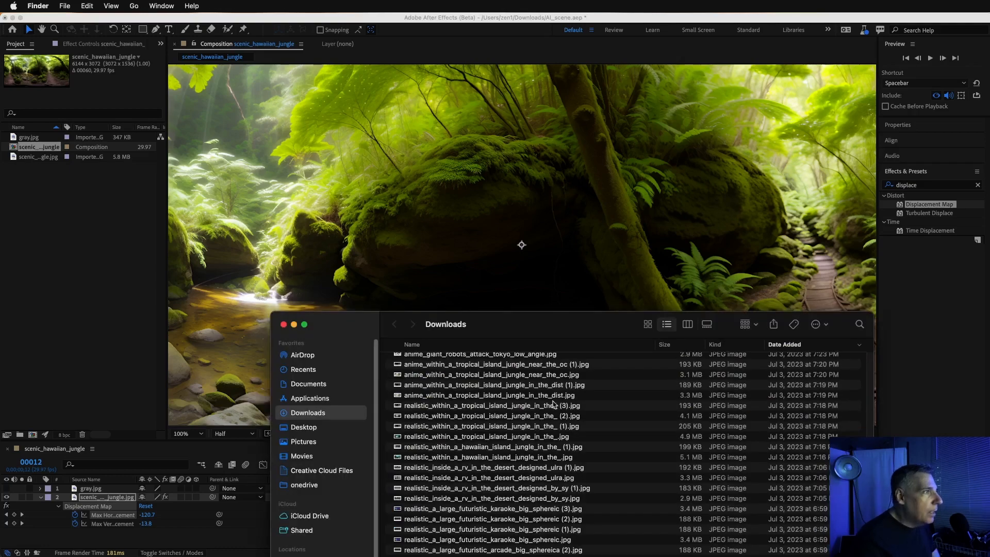
left_click(452, 362)
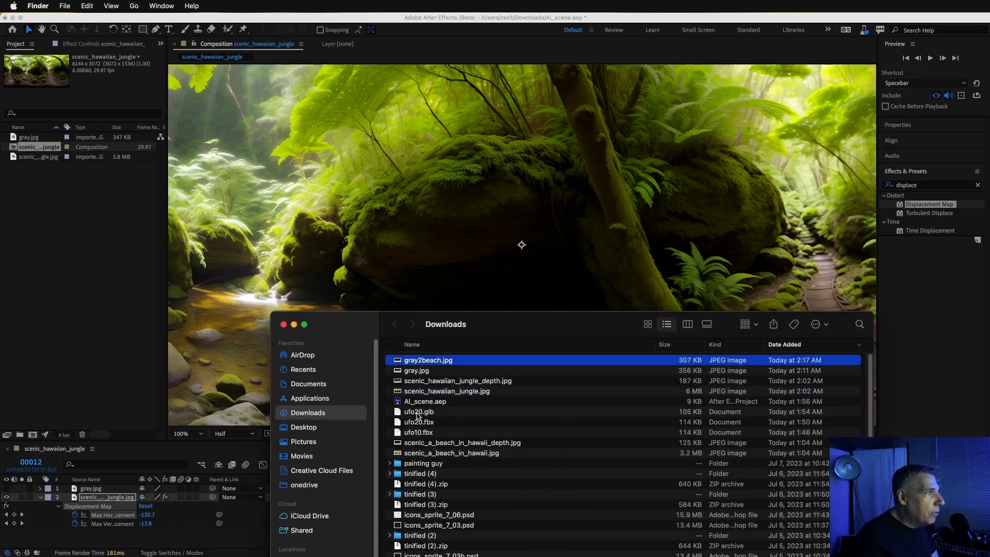
left_click(441, 444, "super")
left_click(452, 453, "super")
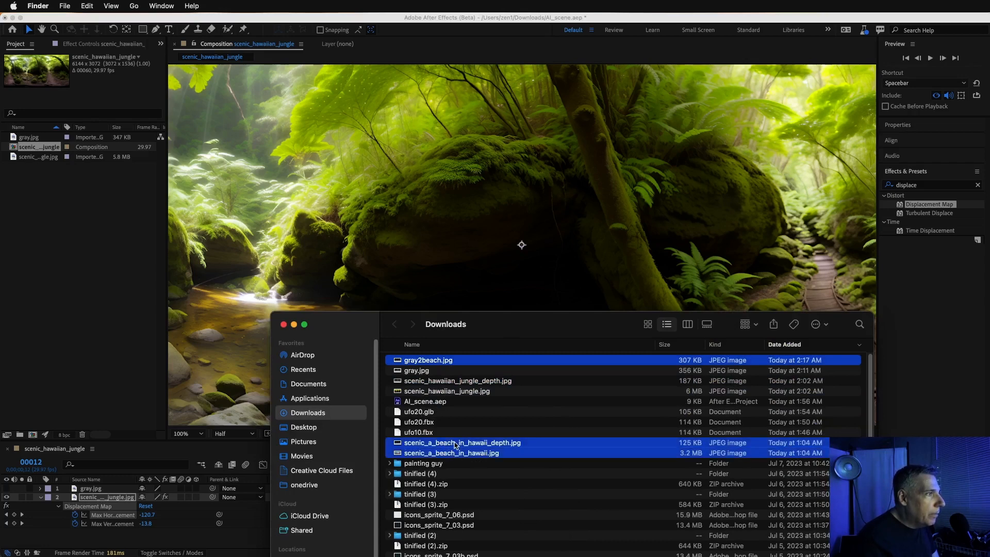
left_click(457, 443, "super")
left_click_drag(460, 453, 52, 336)
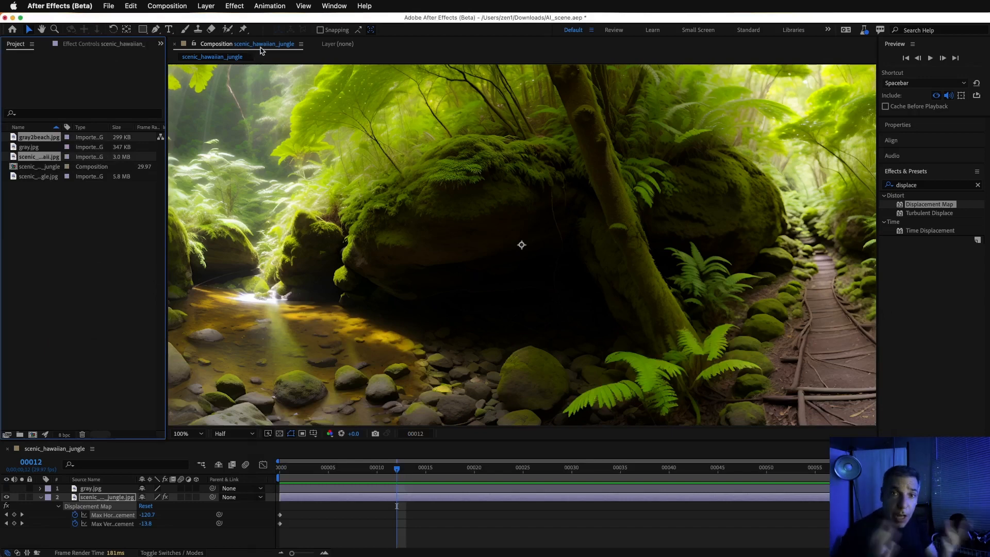
- Create a new composition from the scenic_a_beach_in_hawaii.jpg footage
left_click(46, 198)
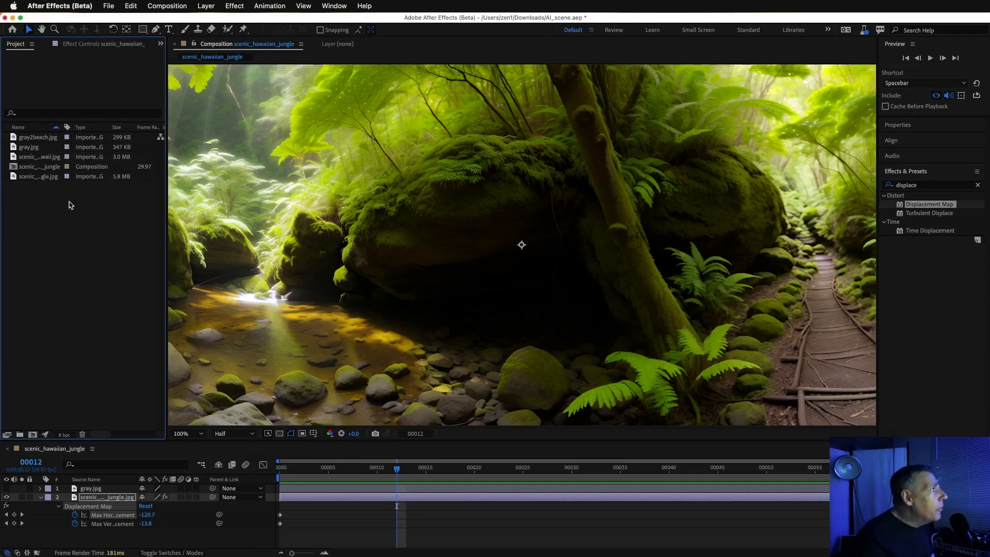
left_click(39, 177)
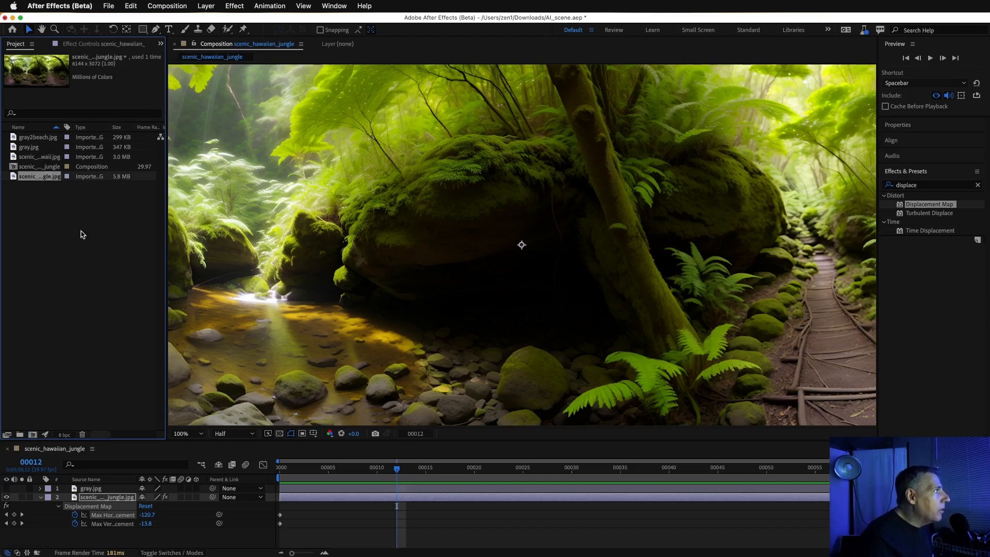
left_click(44, 158)
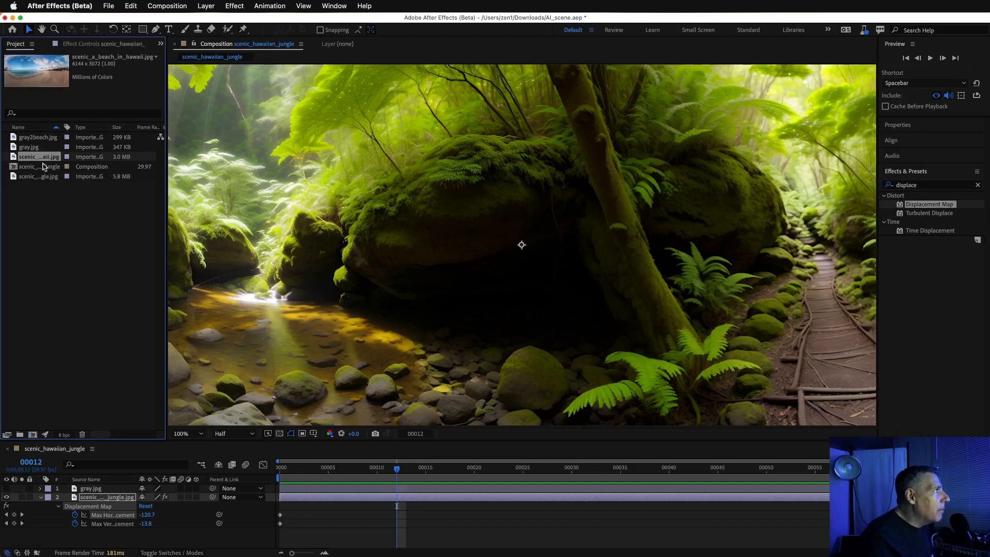
left_click(40, 139)
left_click(40, 159)
left_click_drag(39, 159, 32, 437)
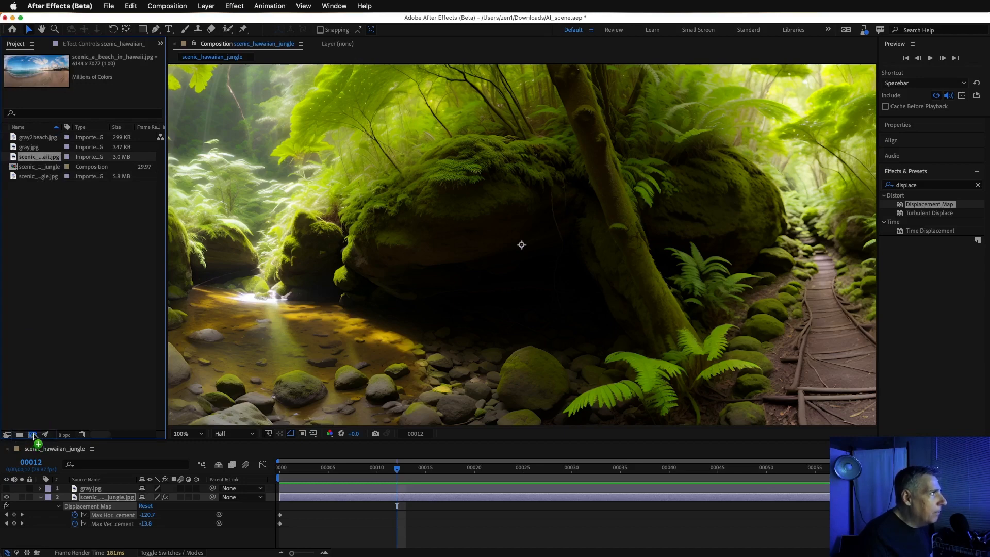
- Add gray2beach.jpg as the top layer of the beach composition and hide it
left_click(40, 138)
left_click_drag(32, 139, 71, 487)
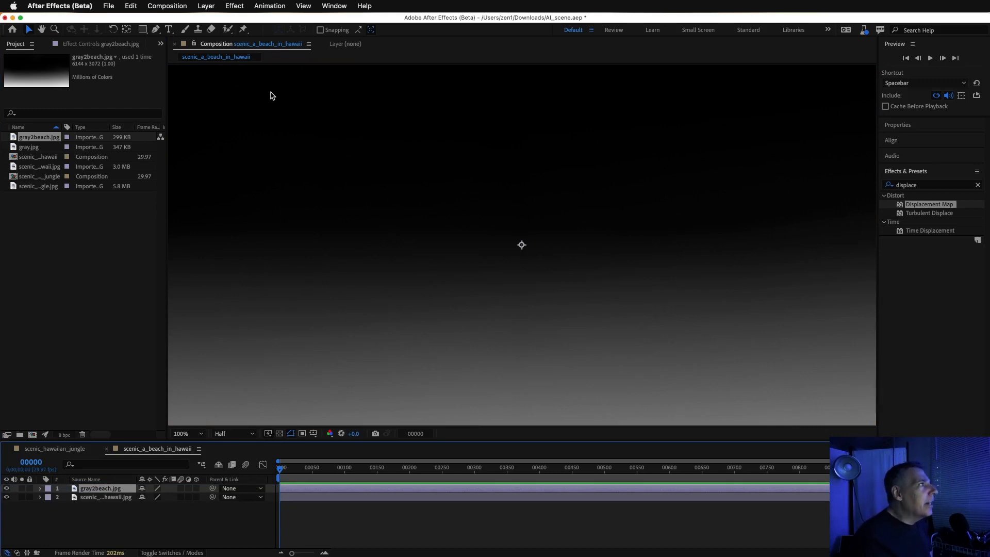
left_click(6, 488)
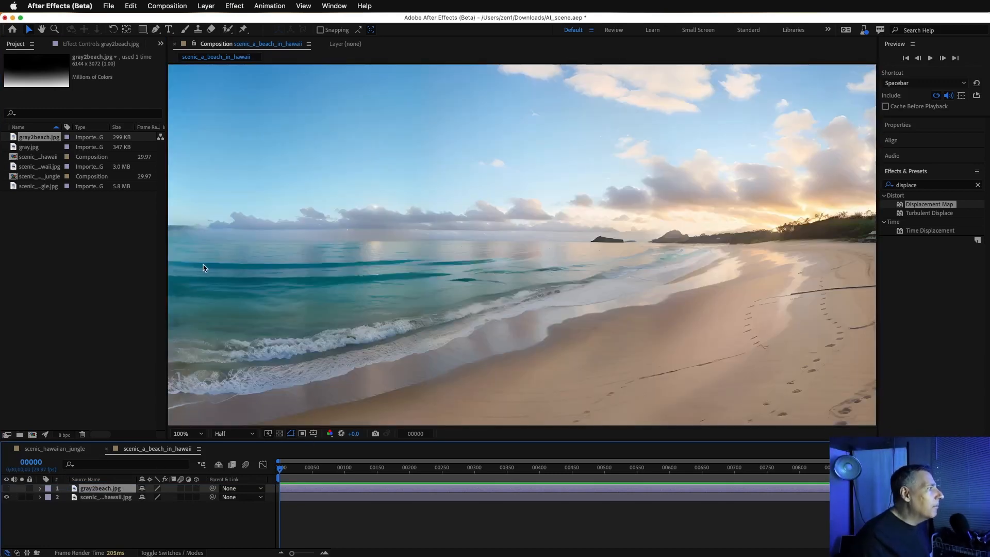
- Apply the Displacement Map effect to the scenic_a_beach_in_hawaii.jpg layer with gray2beach.jpg as its map layer
left_click(108, 499)
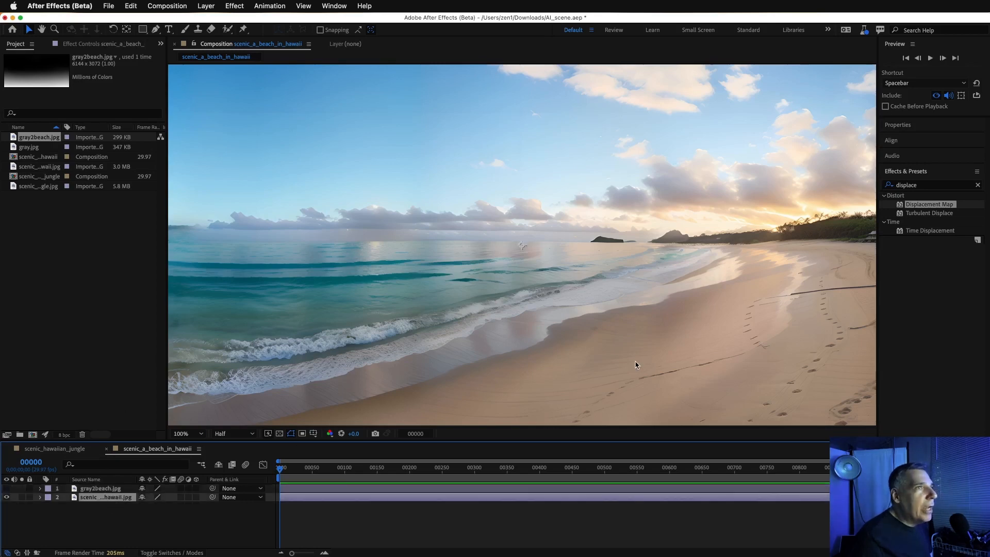
left_click_drag(900, 208, 308, 499)
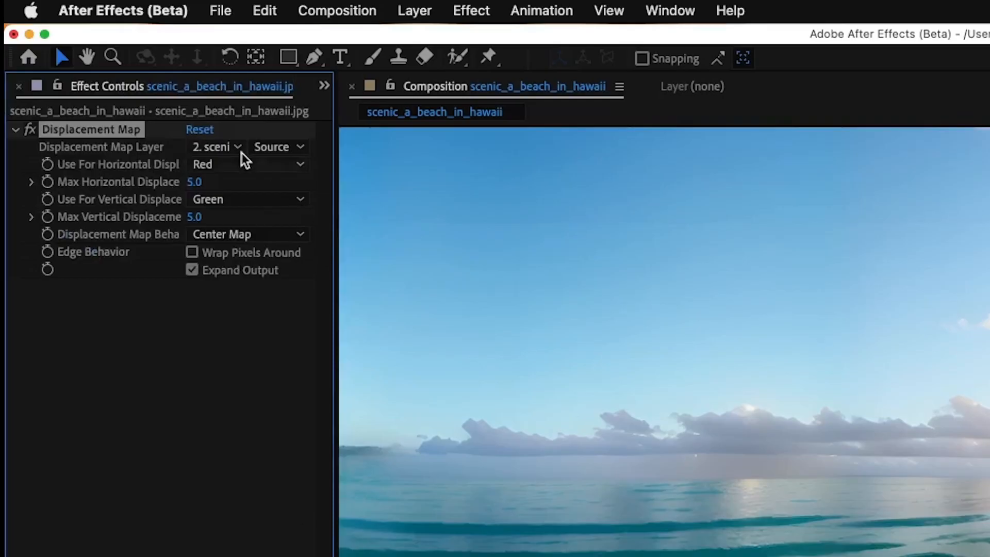
left_click(117, 75)
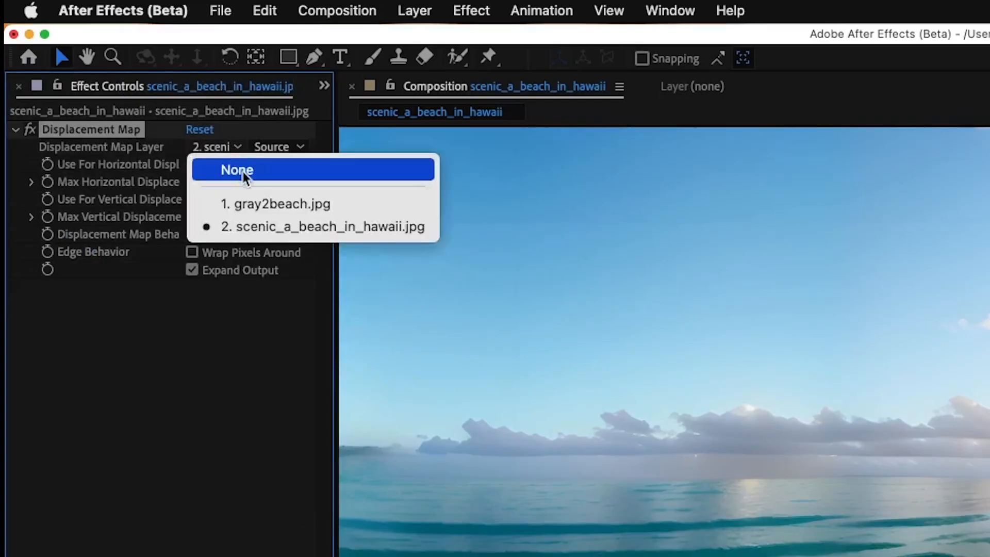
left_click(258, 204)
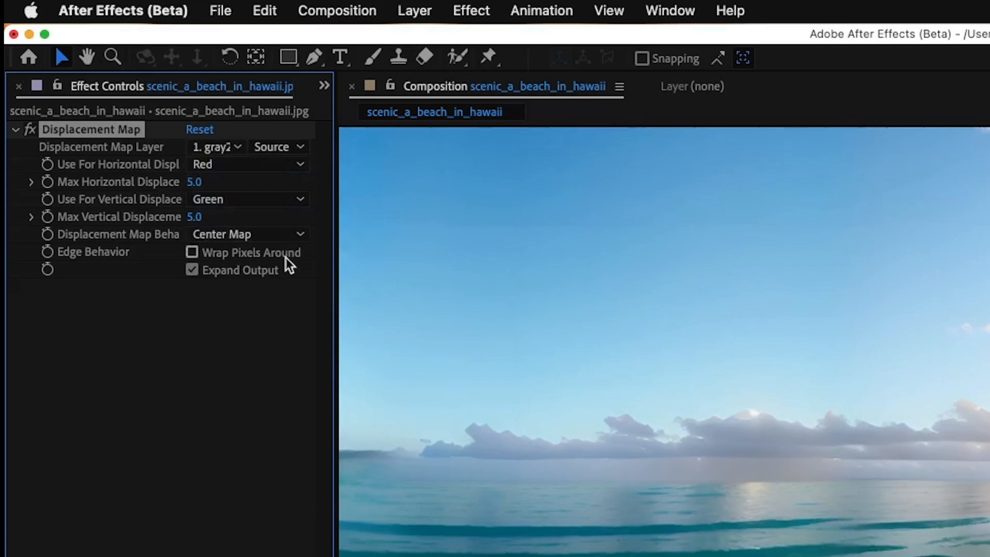
- Set the beach displacement to use Luminance horizontally and vertically, and enable Wrap Pixels Around
left_click(206, 165)
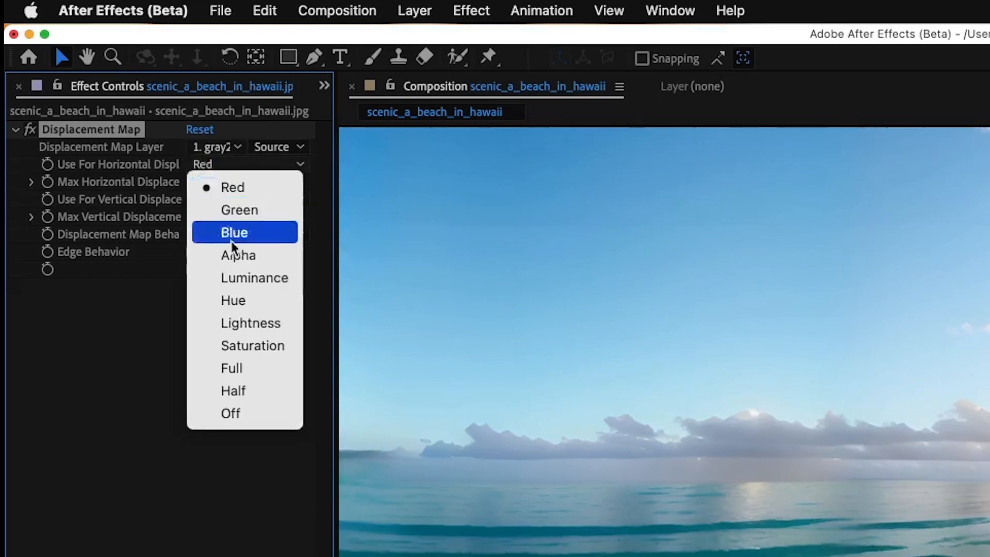
left_click(231, 273)
left_click(230, 200)
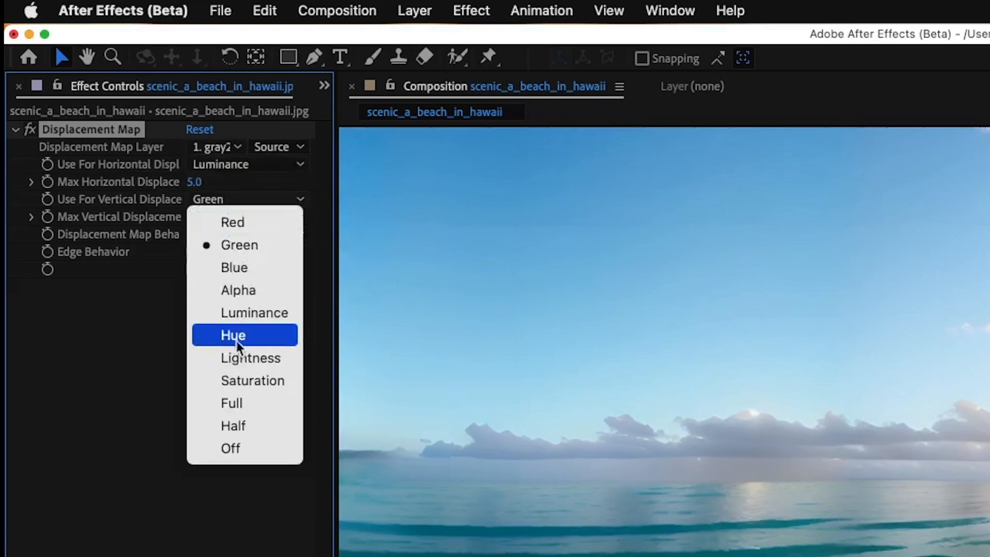
left_click(244, 309)
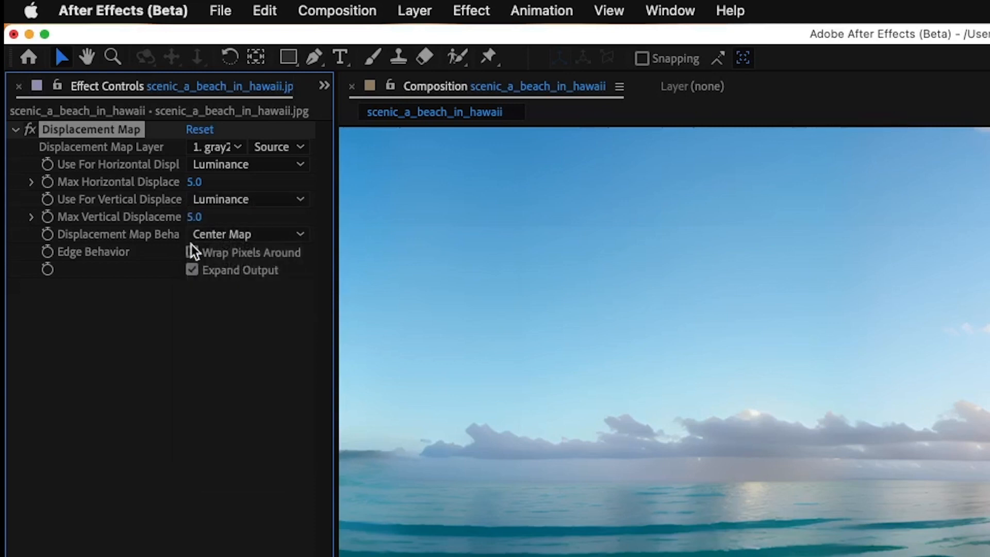
left_click(192, 252)
- Set Max Horizontal Displacement to -38 and Max Vertical Displacement to -204, and enable keyframing for both at frame 0
left_click_drag(203, 189, 105, 191)
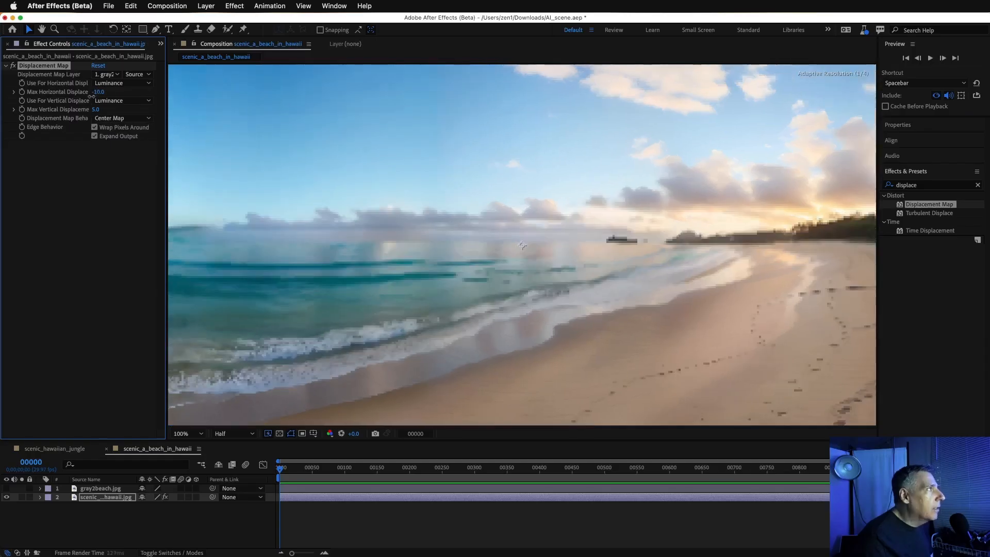
left_click_drag(51, 96, 5, 111)
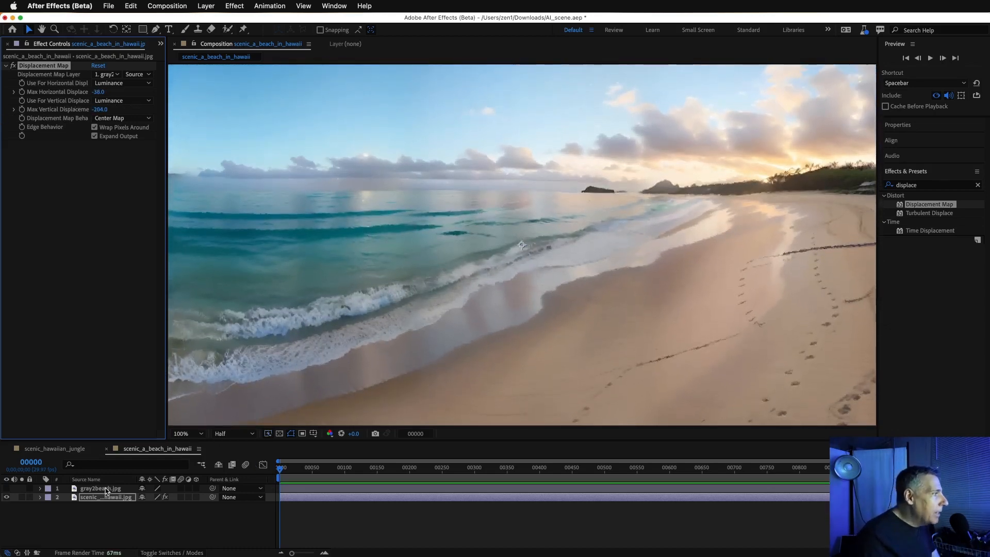
left_click(76, 498)
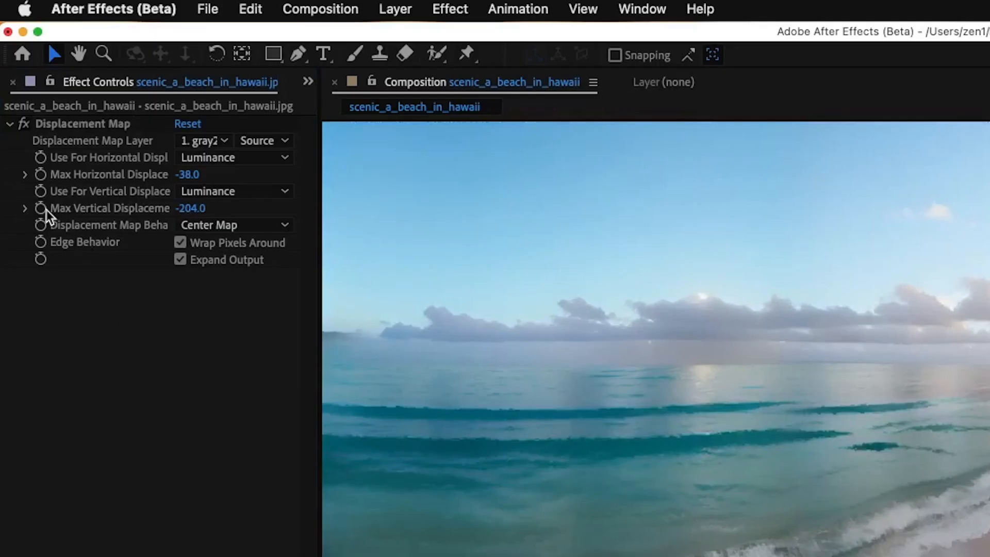
left_click(43, 208)
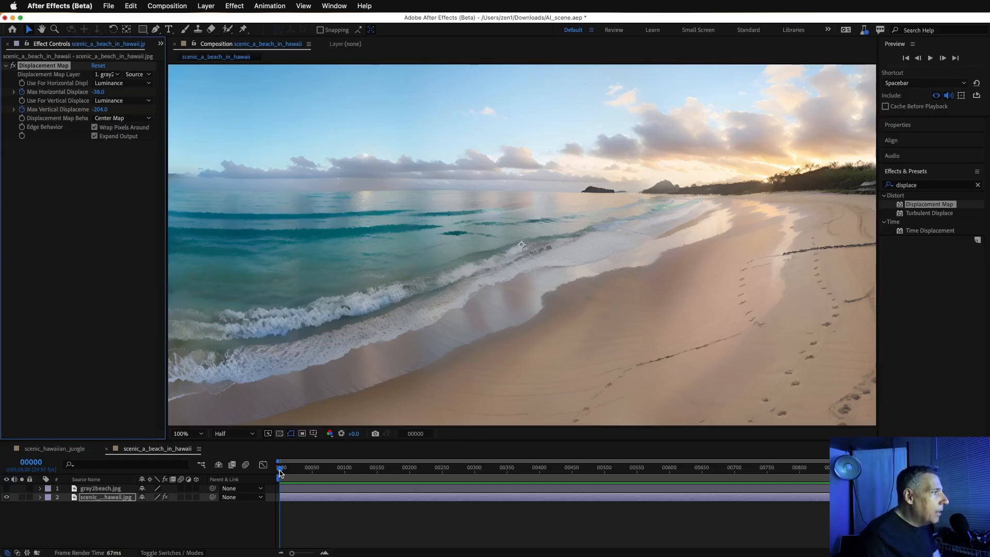
- Set the duration of the scenic_a_beach_in_hawaii composition to 60 frames
left_click(62, 448)
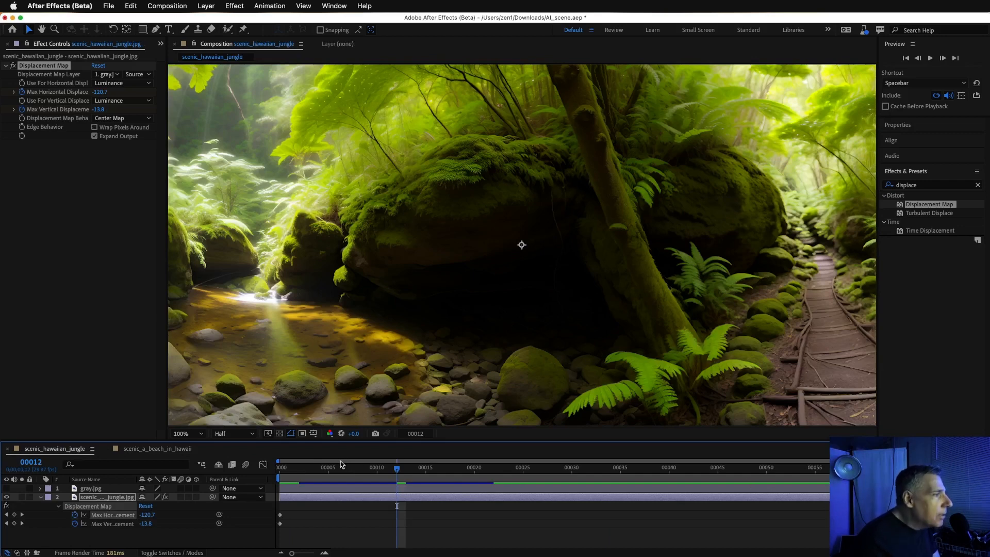
left_click(177, 449)
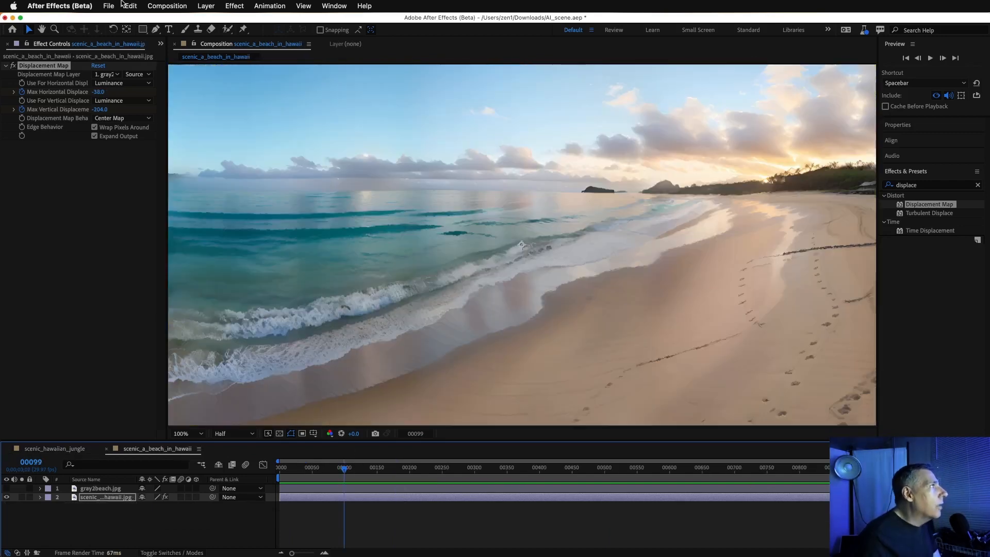
left_click(167, 6)
left_click(178, 35)
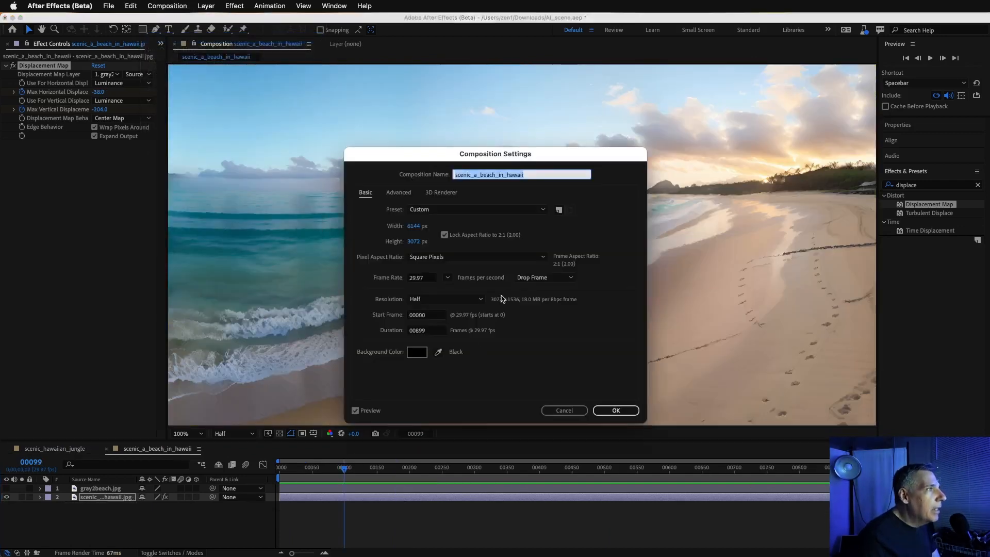
left_click(431, 330)
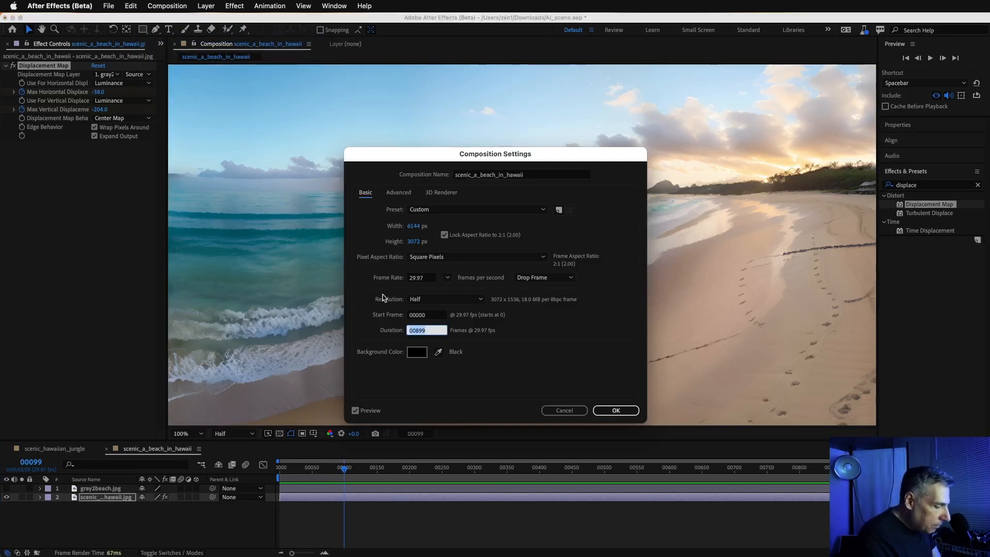
type("6")
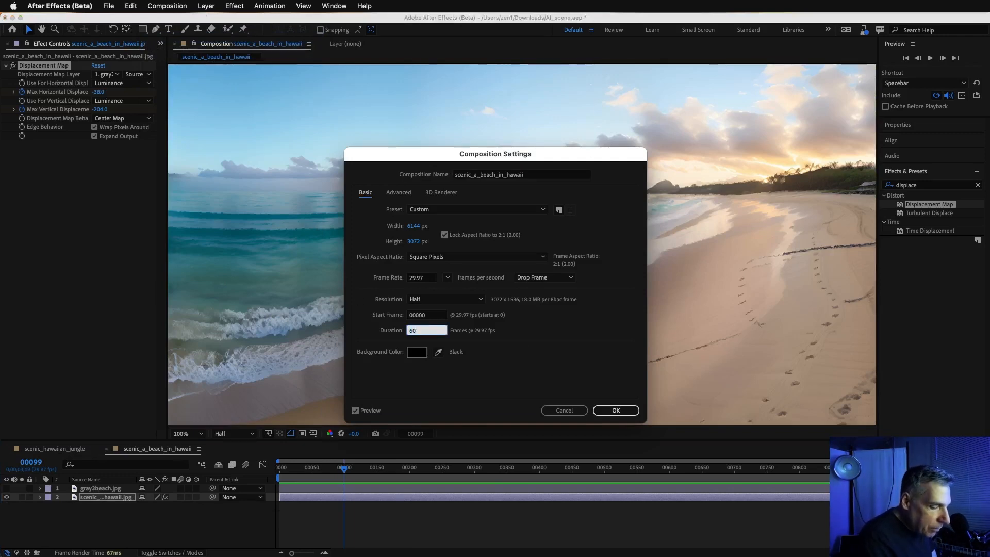
type("0")
key("Return")
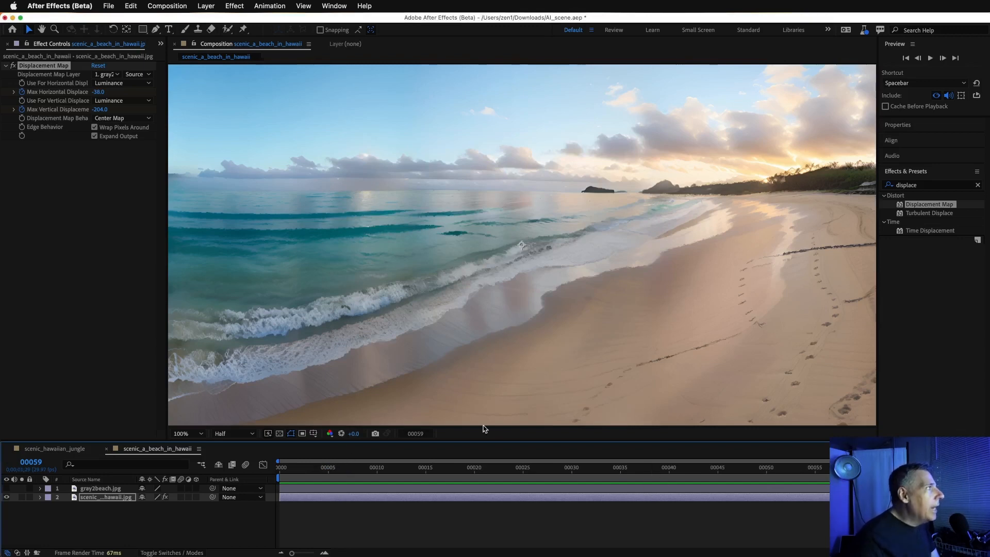
- At frame 59, set the beach's Max Vertical Displacement to 29 and make Max Horizontal Displacement strongly more negative
left_click_drag(106, 111, 242, 127)
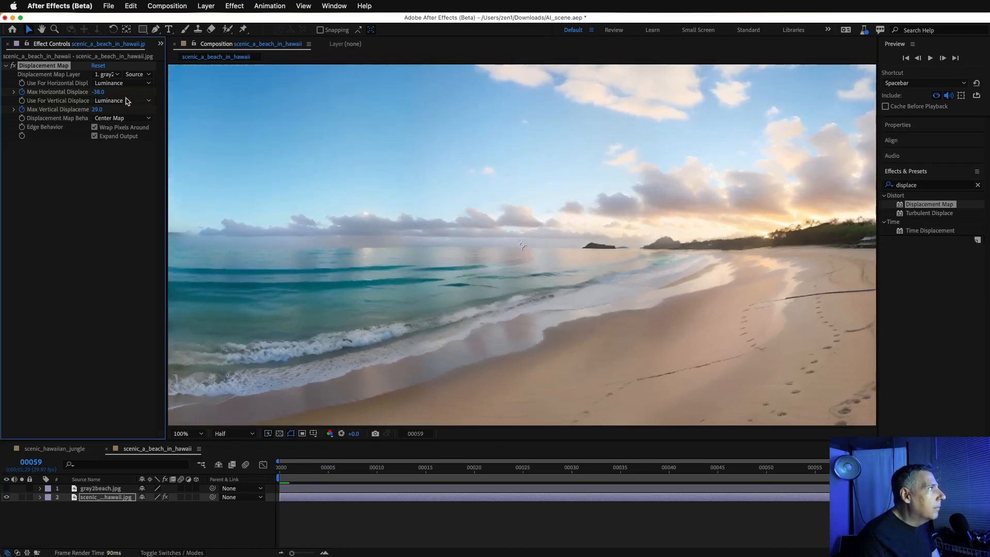
left_click_drag(99, 91, 151, 93)
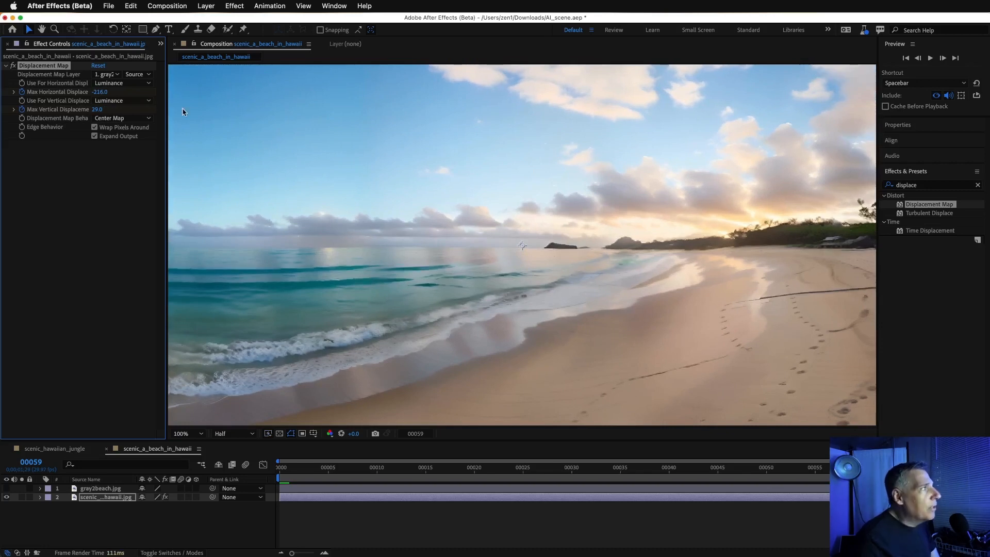
left_click_drag(99, 92, 2, 83)
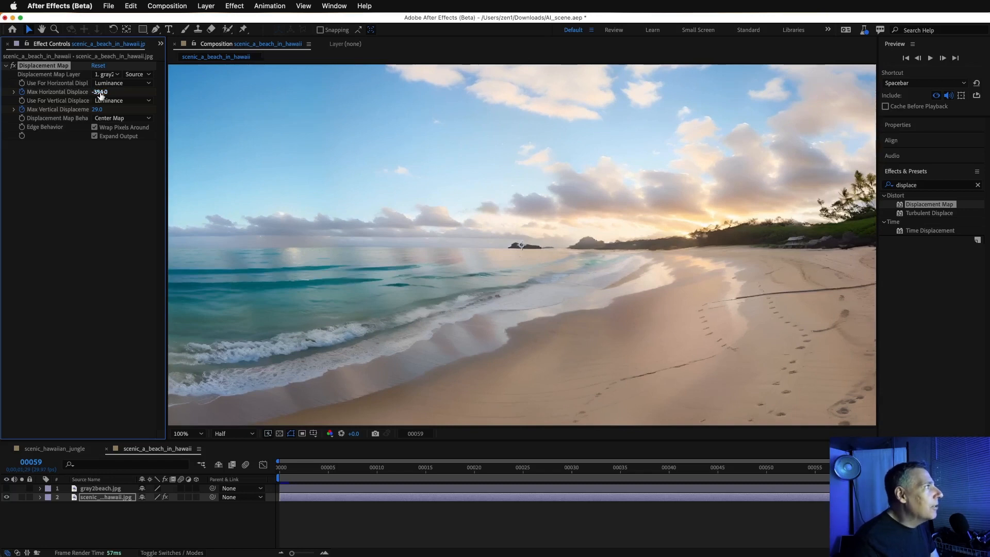
left_click_drag(100, 92, 80, 92)
- Play back the beach parallax animation from frame 0
left_click_drag(319, 468, 203, 459)
key("space")
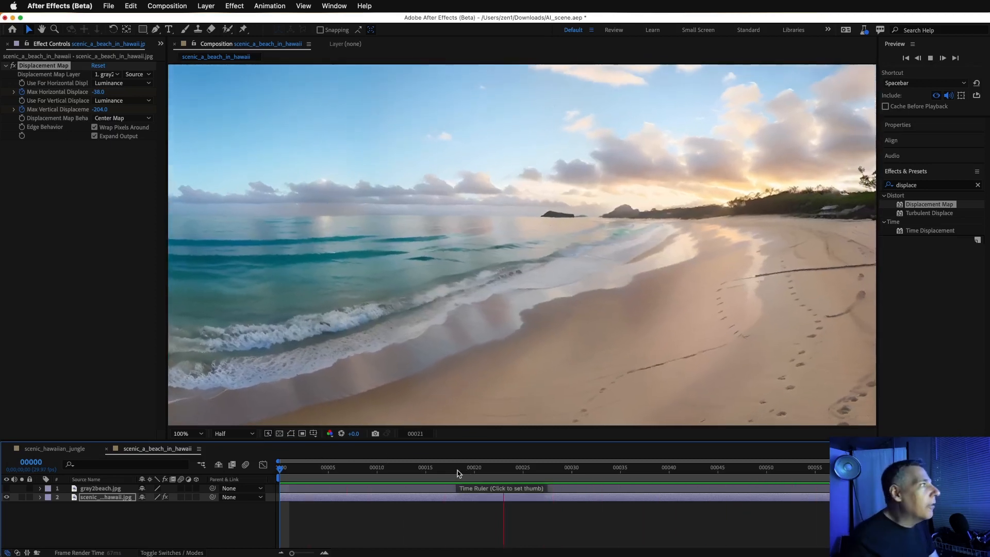
key("space")
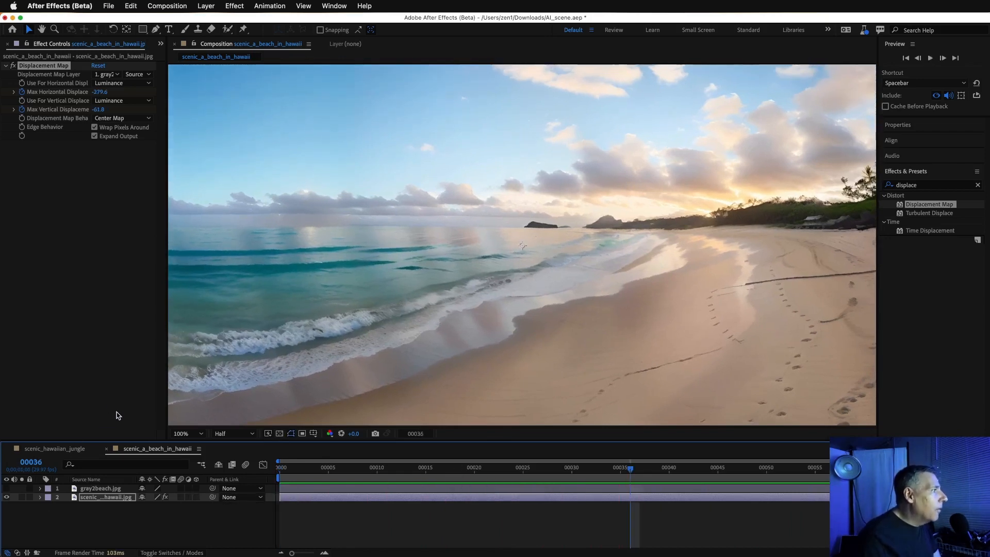
- Create a new 2160 x 1080 px composition with a duration of 120 frames
left_click(165, 6)
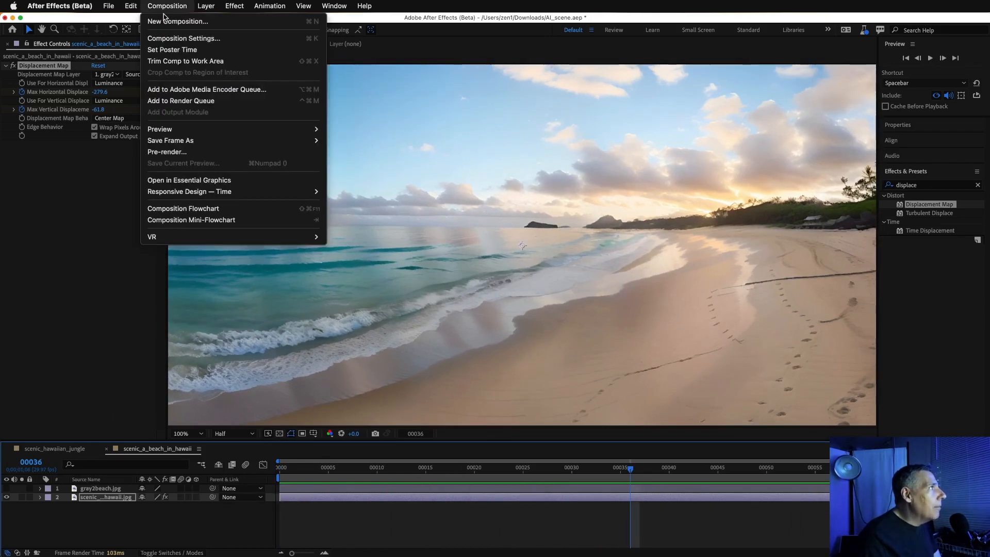
left_click(169, 22)
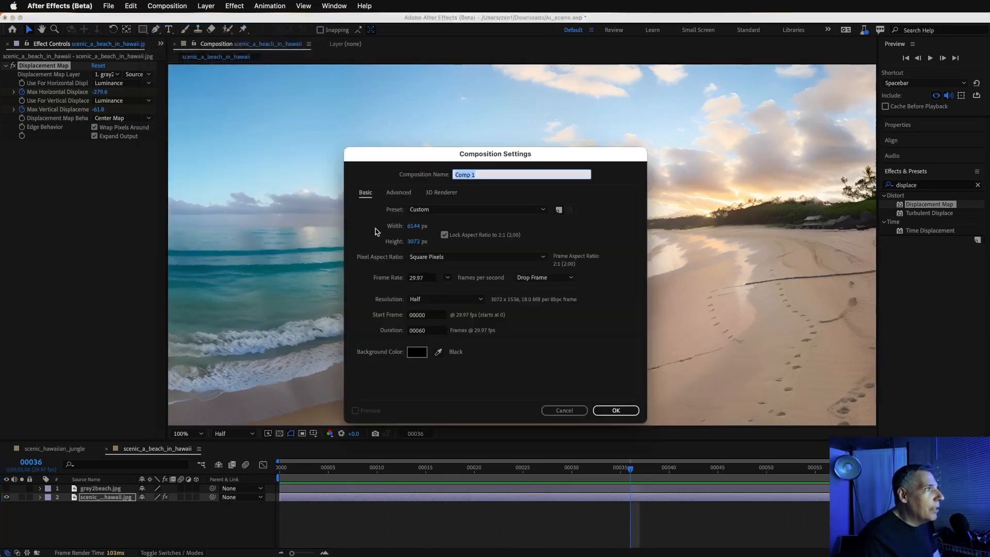
left_click(420, 226)
type("1920")
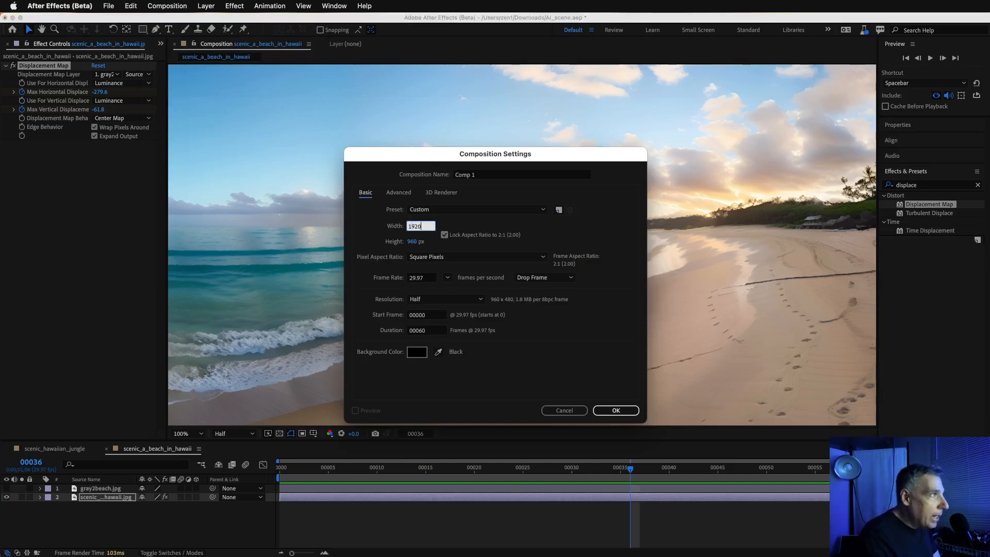
key("Tab")
type("1080")
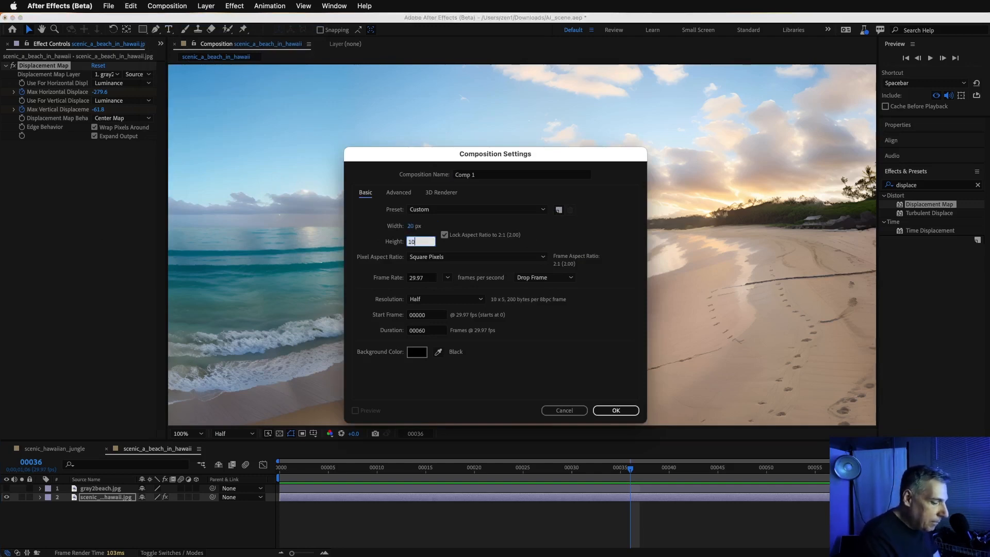
left_click(434, 331)
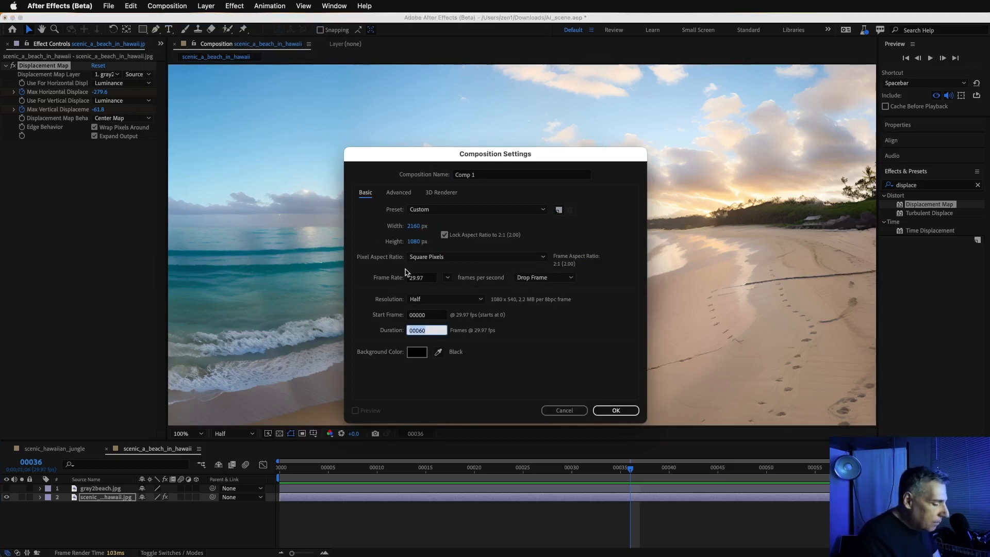
type("120")
key("Return")
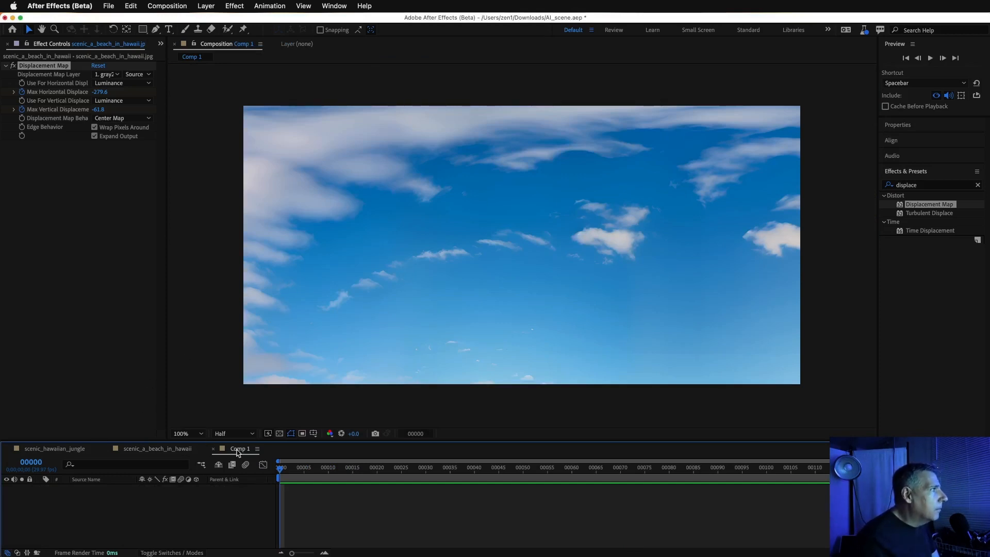
- Rename the Comp 1 composition as FINAL in the project
left_click(347, 332)
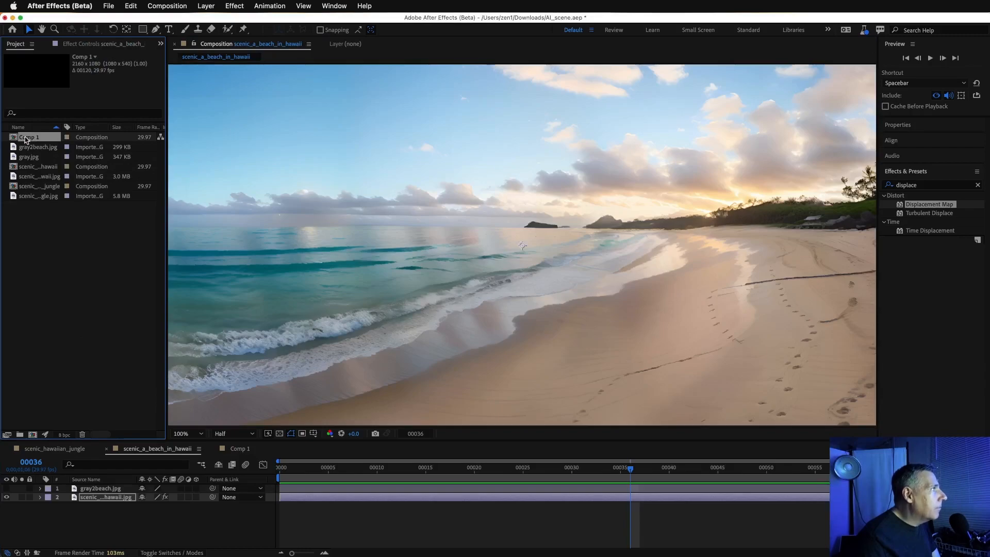
key("Return")
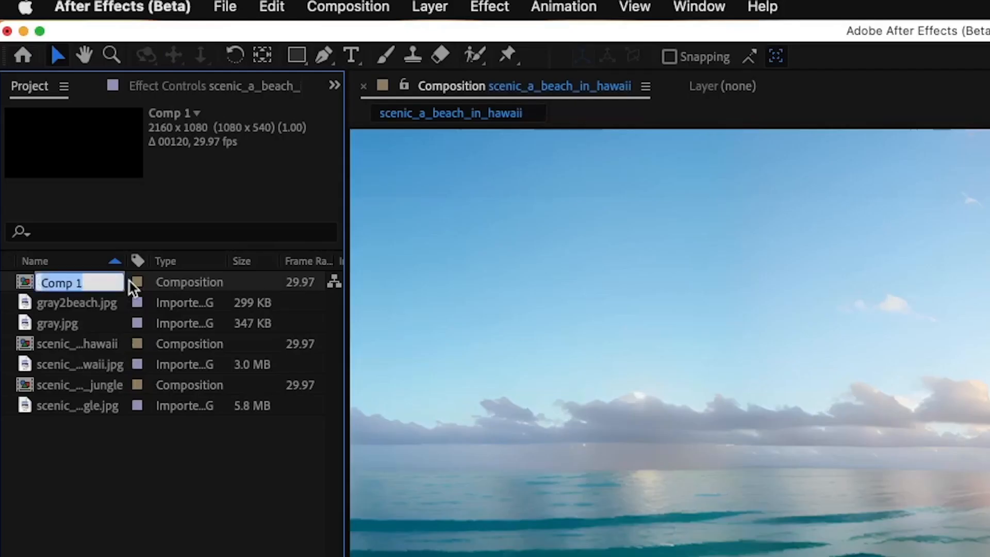
type("FINAL")
key("Return")
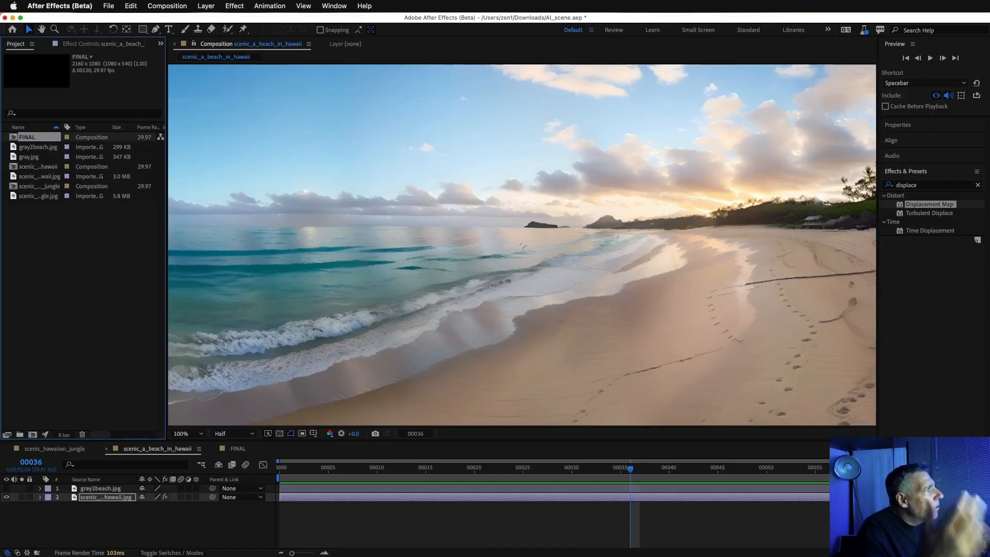
- Open the FINAL composition and add scenic_a_beach_in_hawaii to it, with scenic_hawaiian_jungle as the layer above
left_click(32, 187)
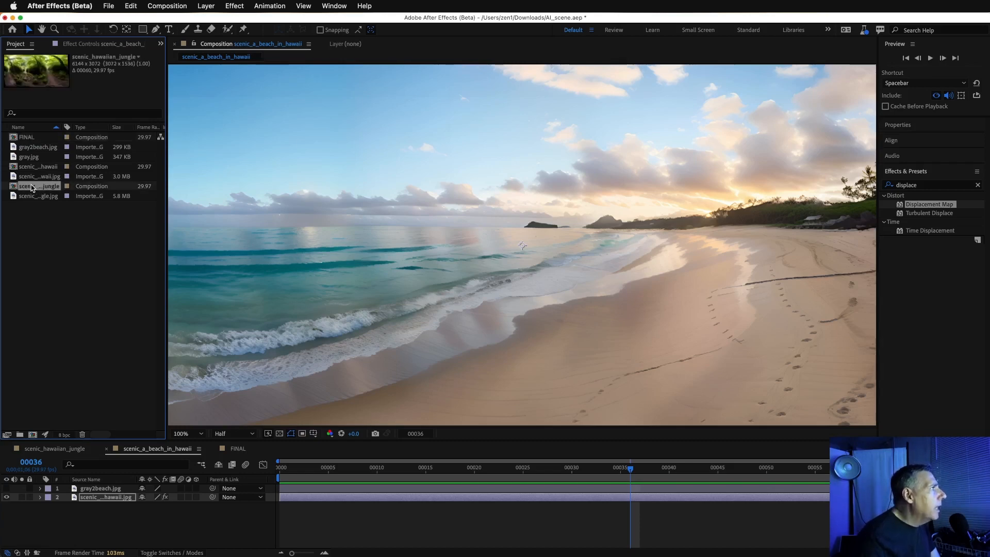
left_click(27, 168)
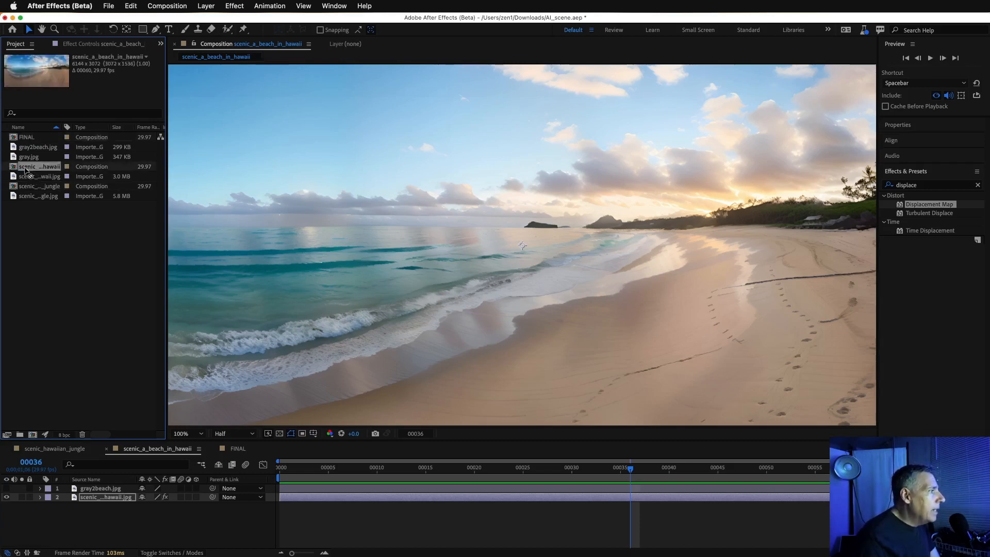
double_click(32, 138)
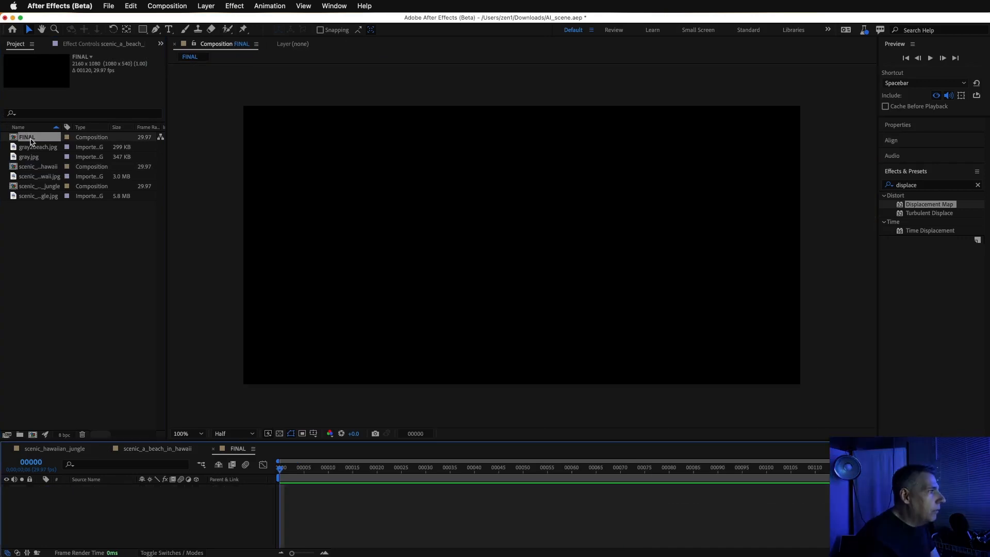
left_click(33, 168)
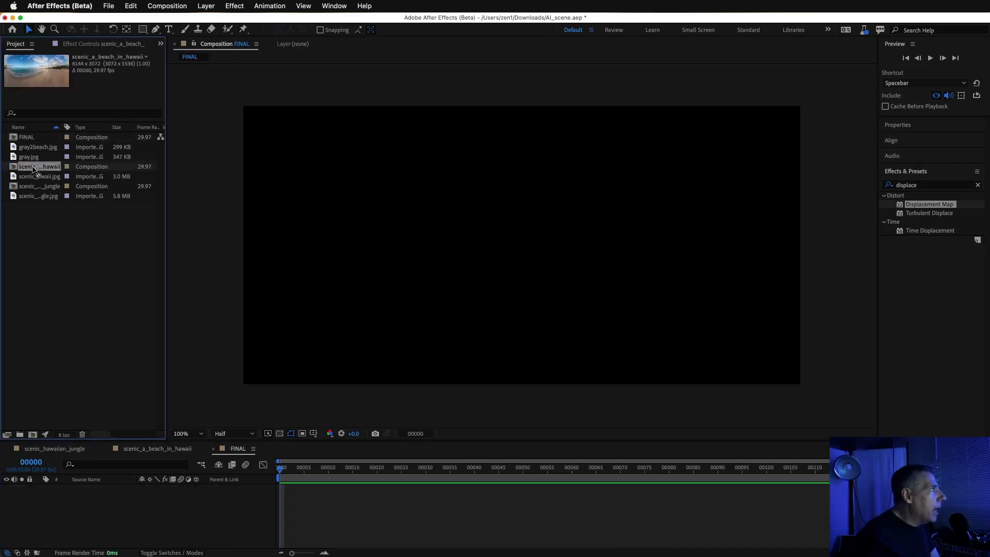
left_click_drag(33, 169, 95, 506)
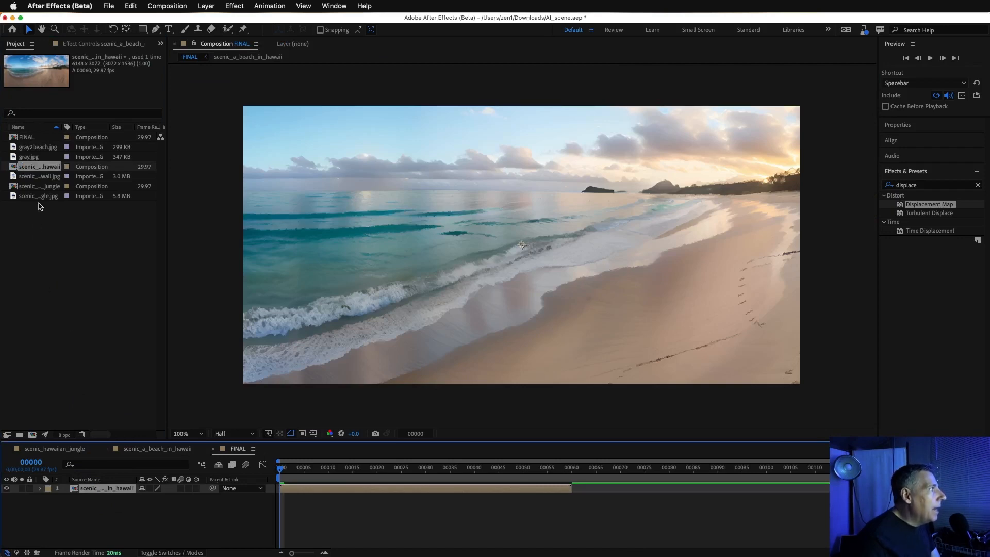
left_click_drag(33, 186, 107, 489)
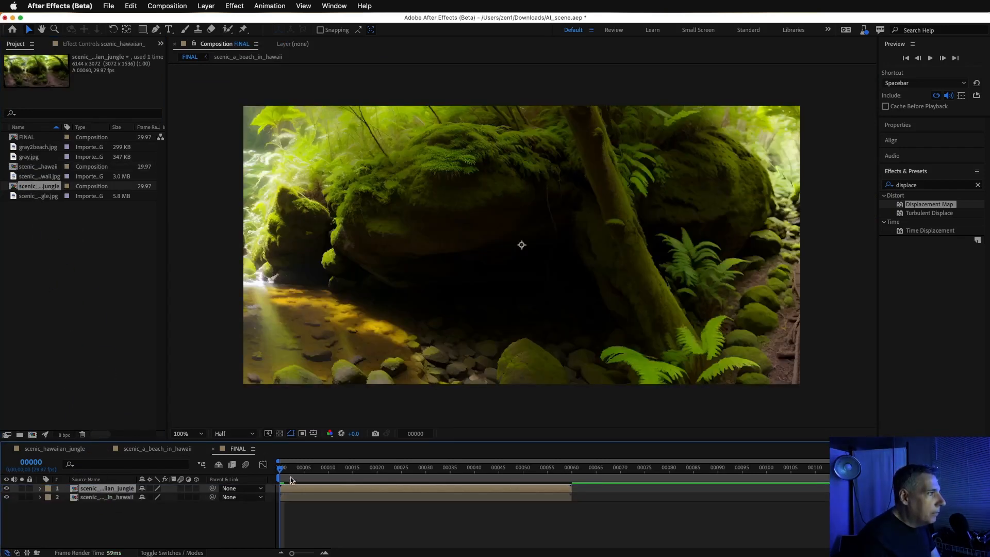
- Move the jungle layer to start at frame 60 in FINAL and play the sequence from the beginning
left_click_drag(286, 470, 576, 470)
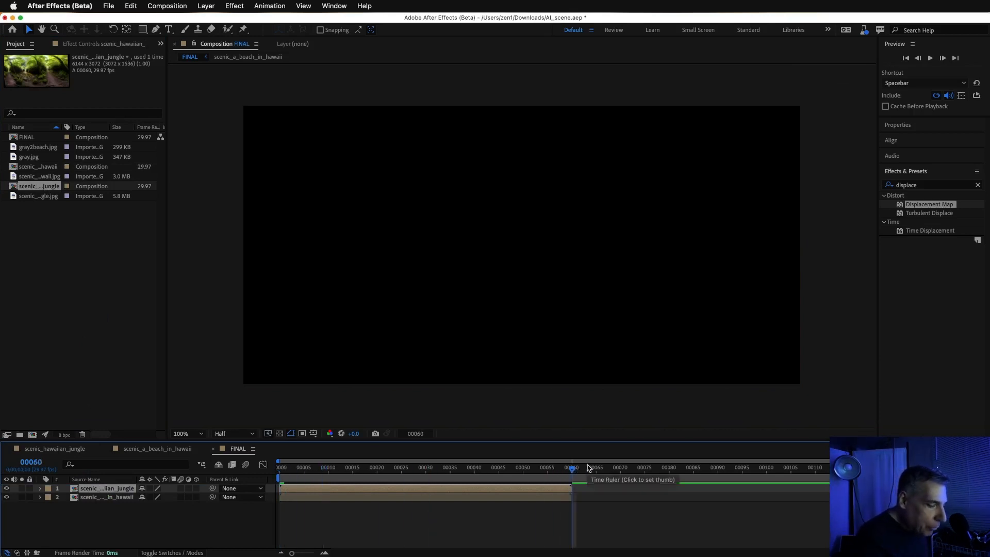
key("bracketleft")
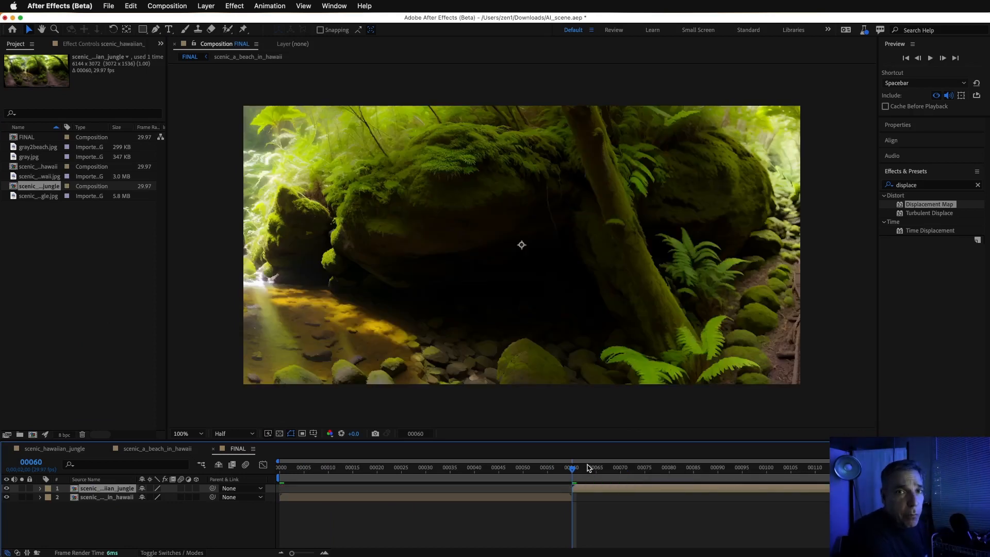
left_click_drag(567, 475, 260, 452)
key("space")
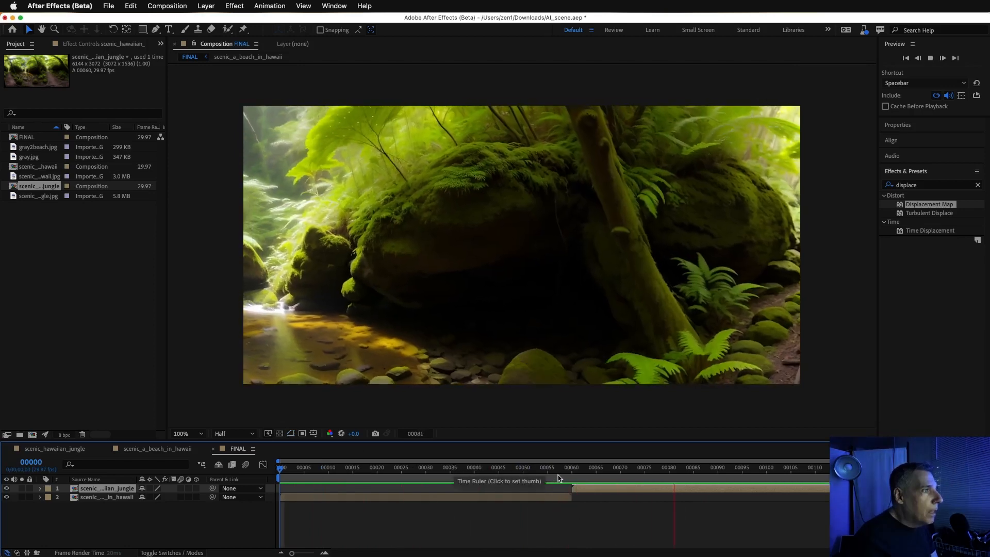
- Move the jungle layer to start at frame 58 so it overlaps the end of the beach layer
left_click(581, 470)
left_click_drag(581, 470, 587, 491)
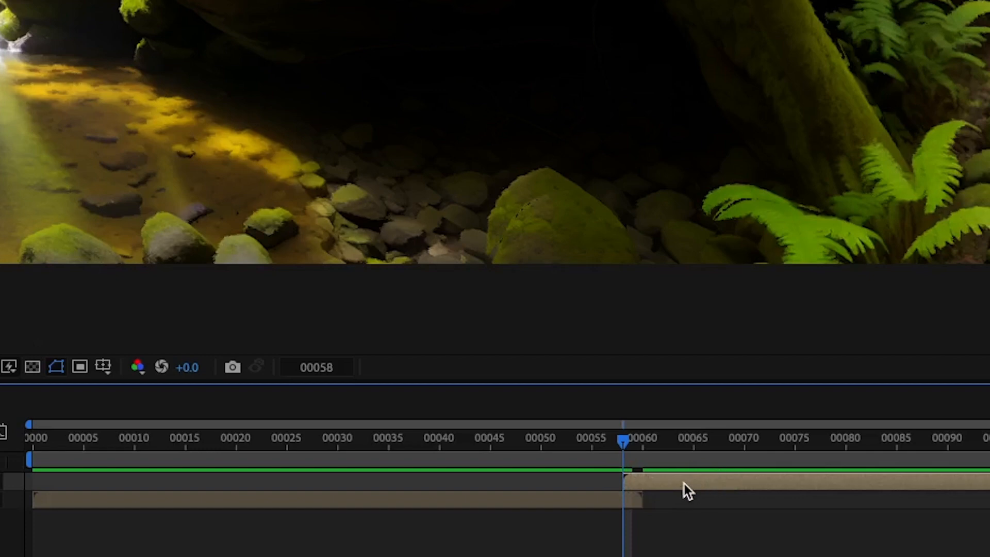
- Add Opacity keyframes at 100% on frames 58 and 60 of the jungle layer in FINAL
key("t")
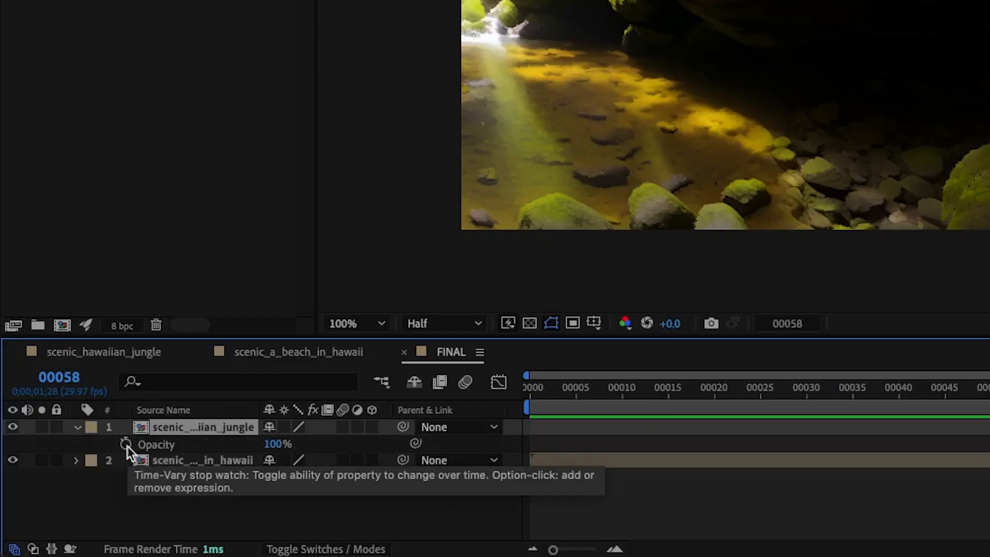
left_click(125, 444)
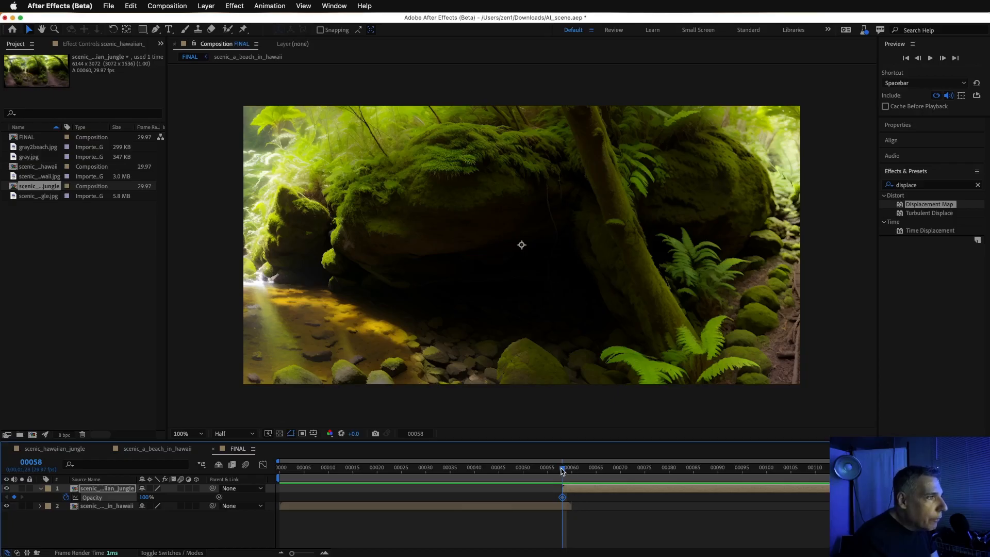
left_click_drag(562, 471, 571, 471)
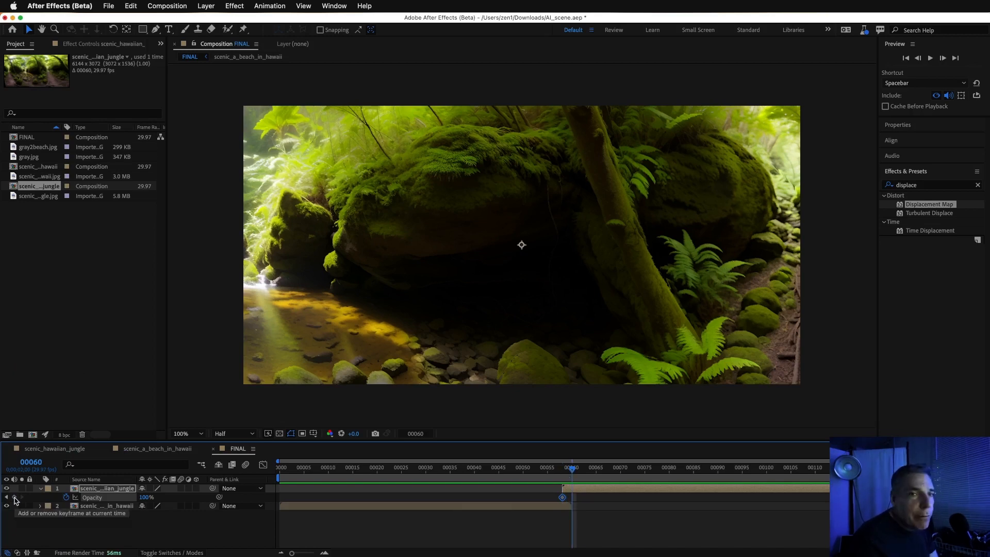
left_click(14, 498)
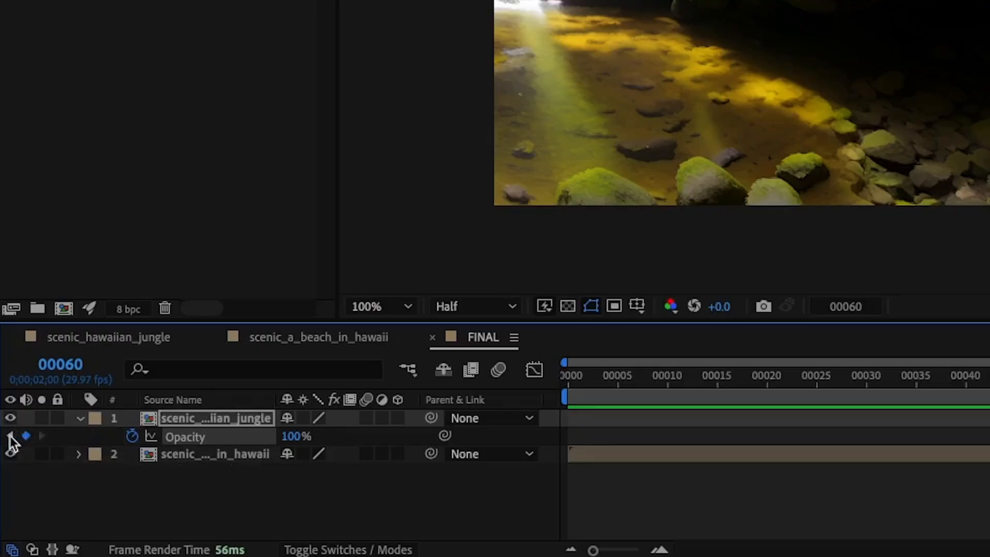
- Set the jungle layer's first Opacity keyframe, at frame 58, to 1% so the layer fades in over the beach
left_click(7, 496)
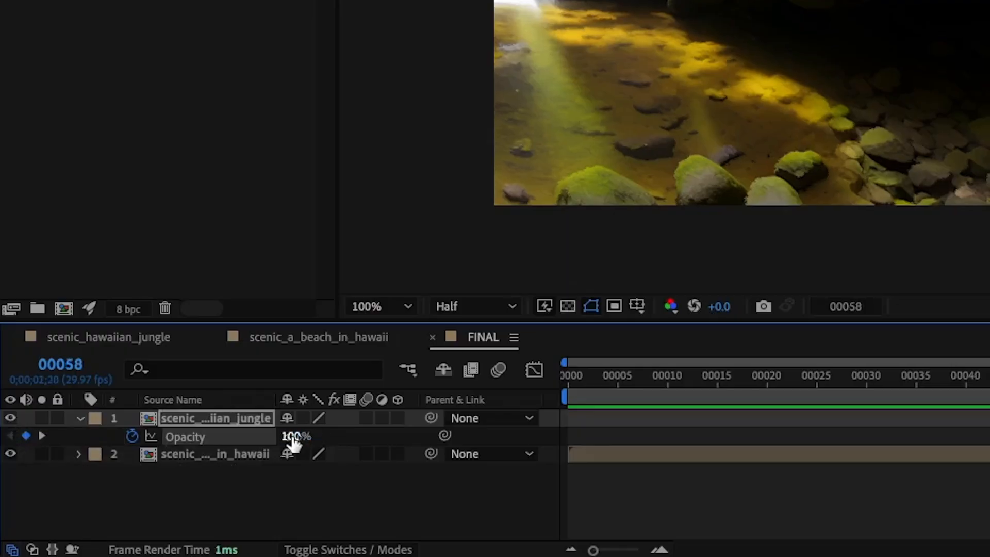
left_click_drag(142, 497, 14, 486)
left_click_drag(27, 414, 29, 414)
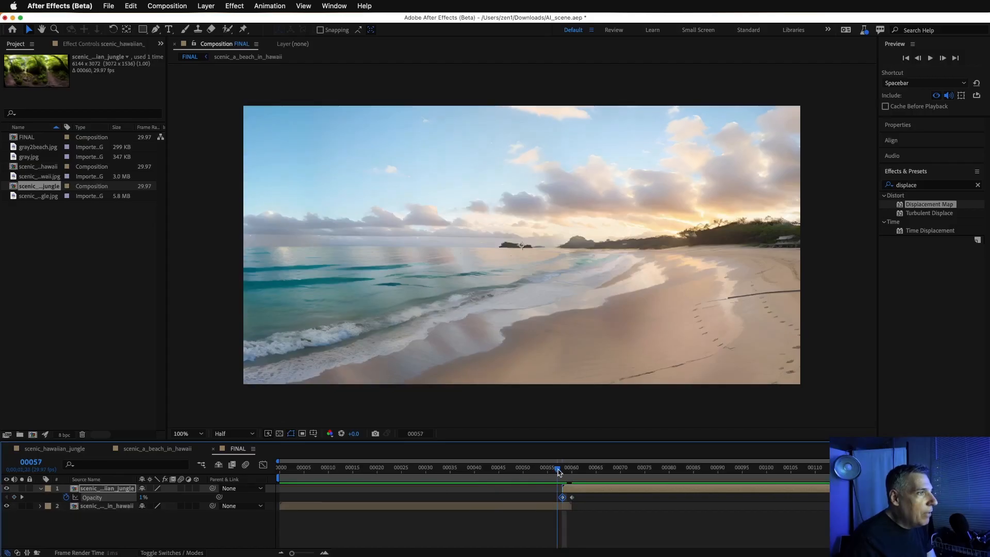
- Lengthen the crossfade by moving the jungle layer's start to about frame 54 and its last Opacity keyframe to about frame 59, and preview it
left_click_drag(561, 472, 567, 498)
key("space")
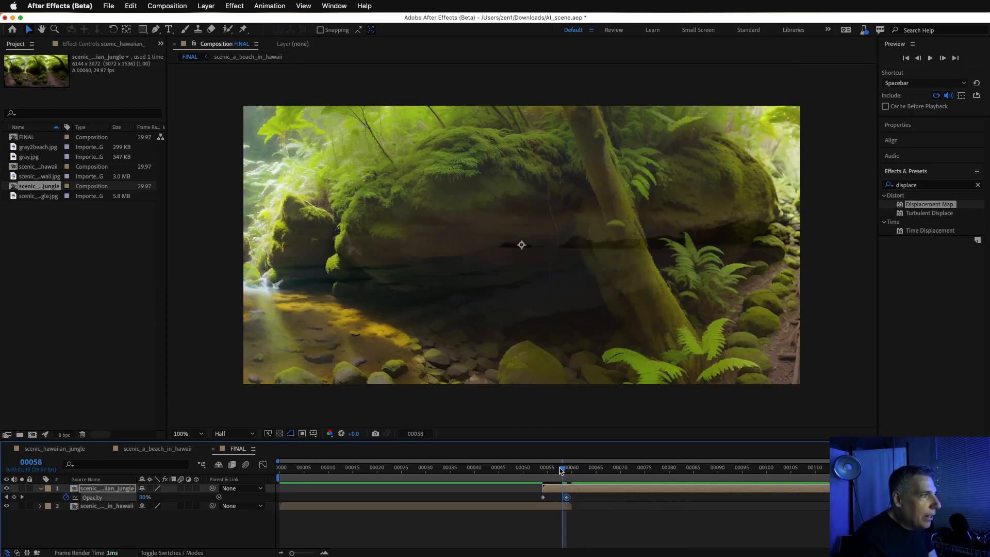
key("space")
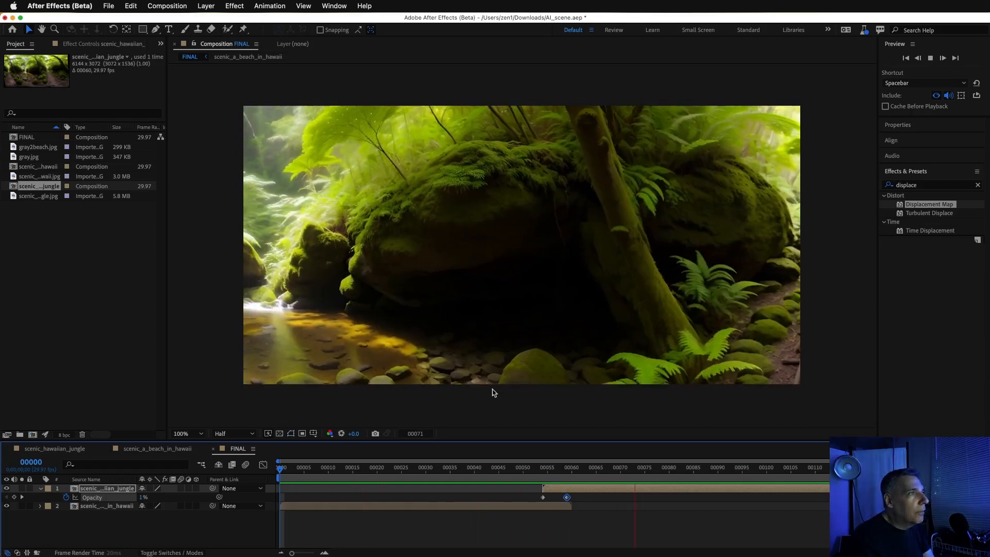
key("space")
- Replay the FINAL sequence from the beginning to review the transition from the beach to the jungle
key("o")
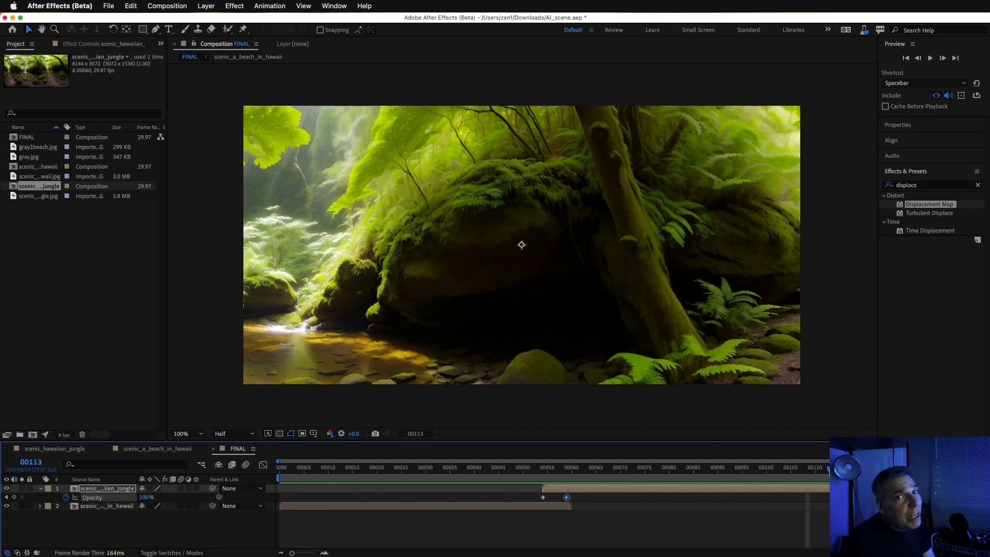
key("Page_Up")
key("Page_Down")
key("Page_Down")
key("Page_Up")
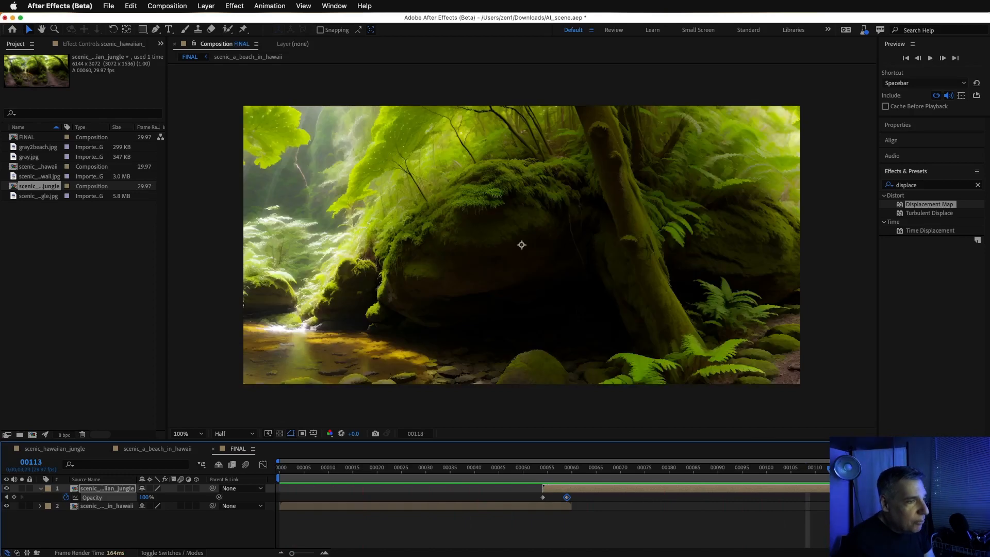
key("space")
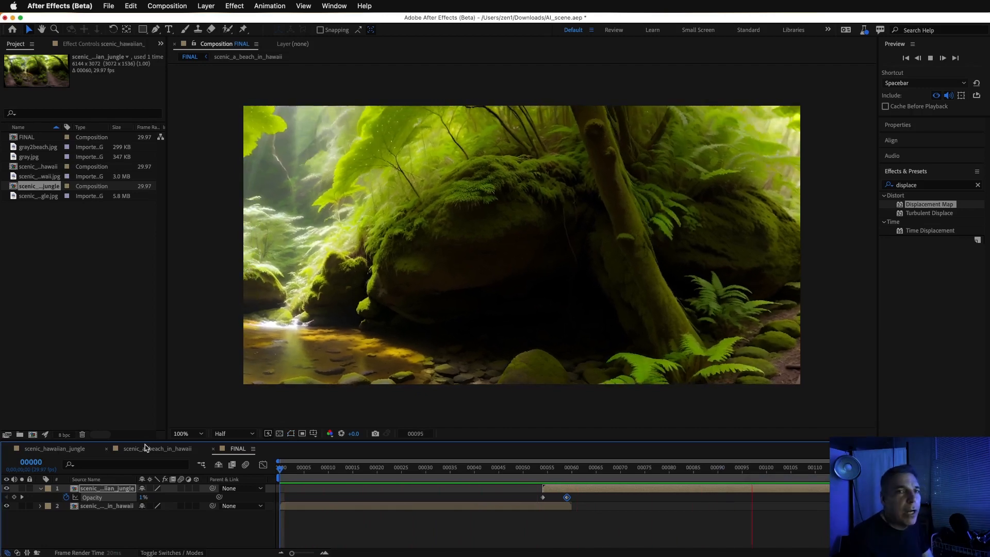
key("space")
key("space")
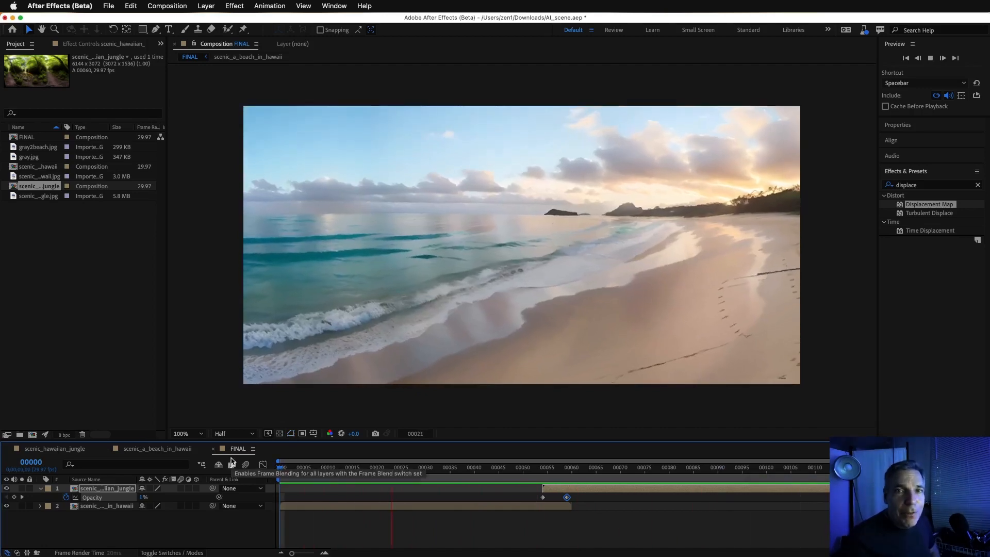